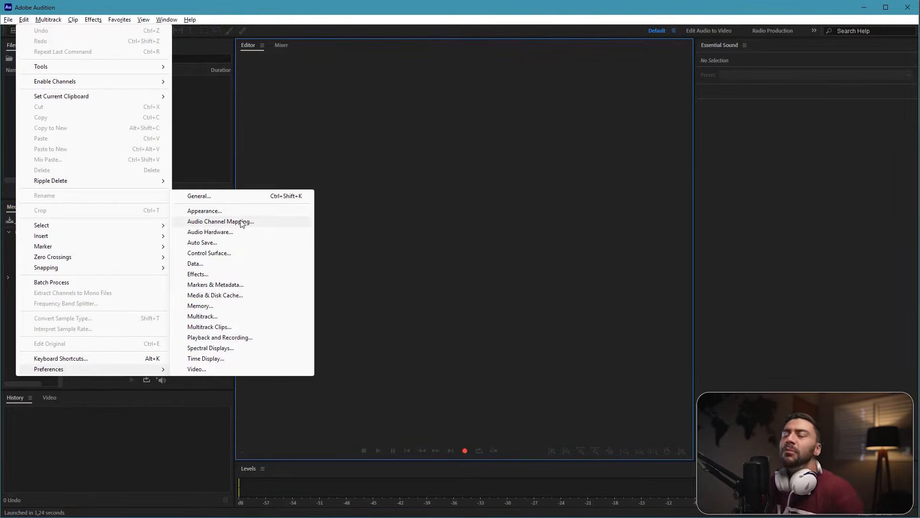
# Step: In the Audio Hardware preferences, choose the System Default RØDE NT-USB+ microphone as input and the System Default Pantera Pro V2 speakers as output
pyautogui.click(215, 233)
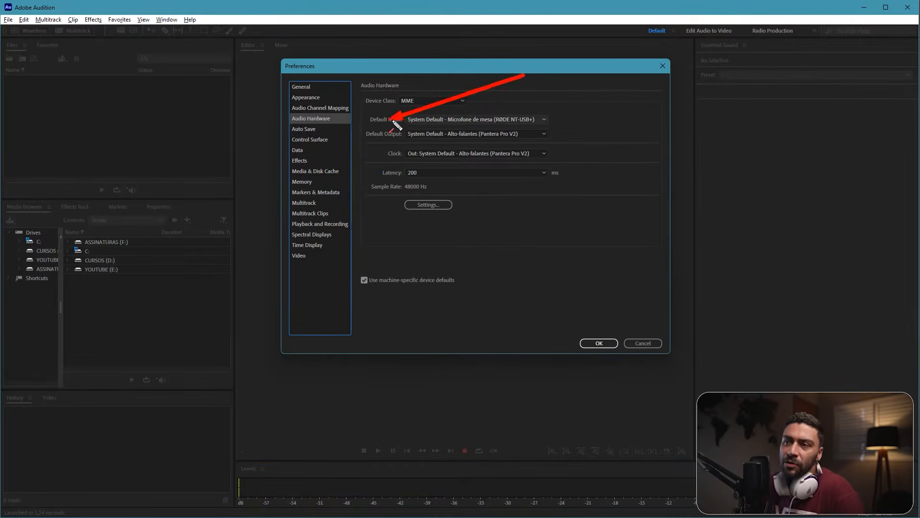
pyautogui.click(431, 121)
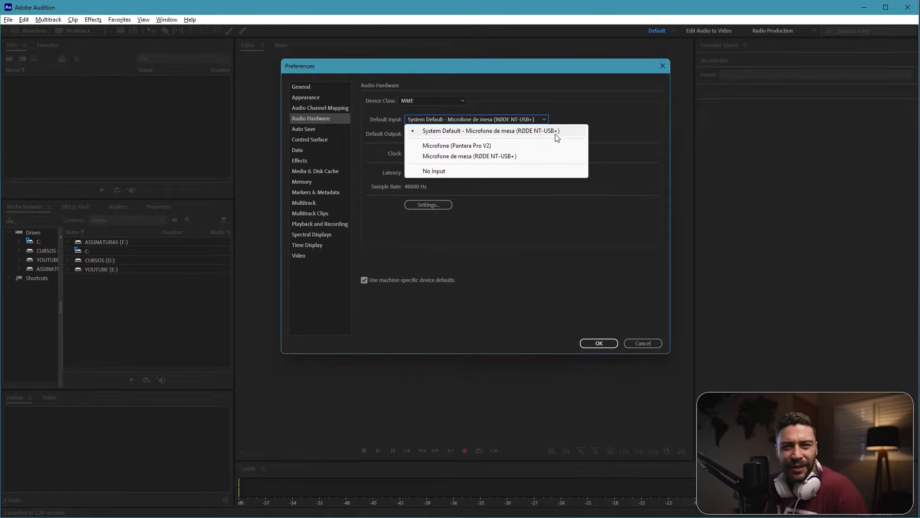
pyautogui.click(523, 133)
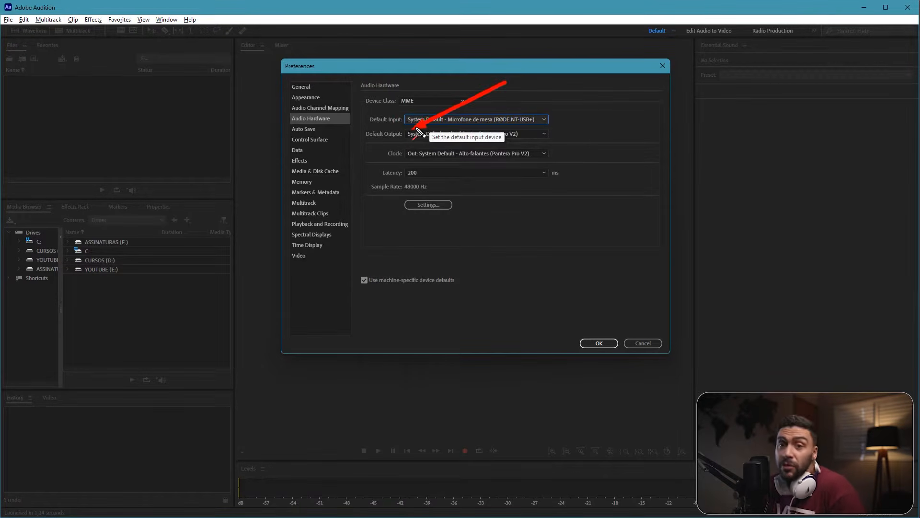
pyautogui.click(439, 134)
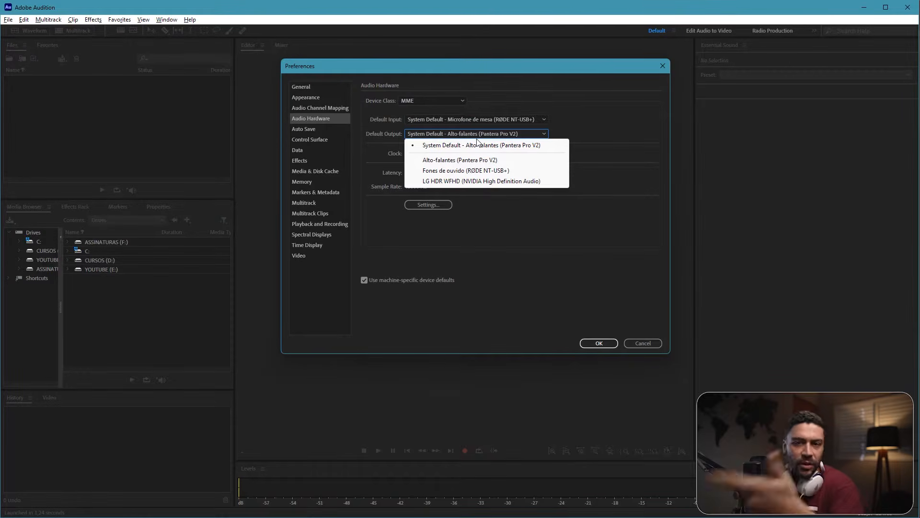
pyautogui.click(524, 149)
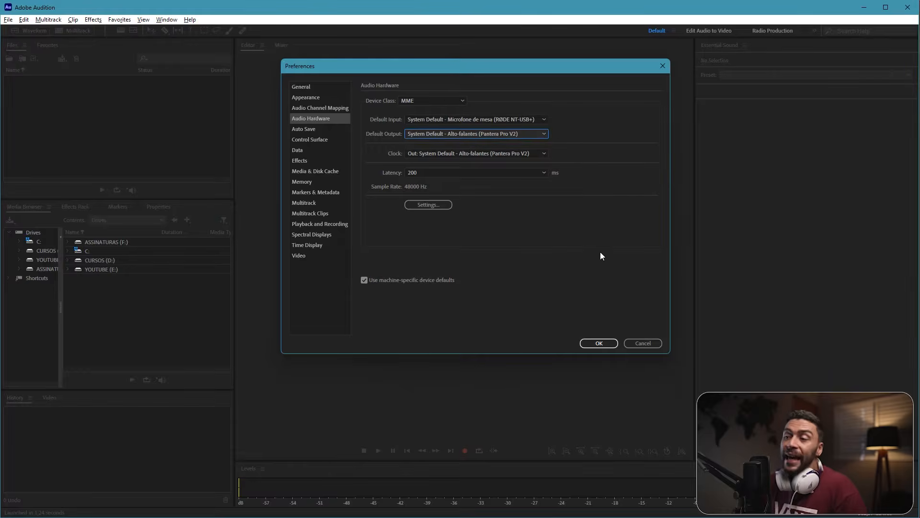
pyautogui.click(599, 343)
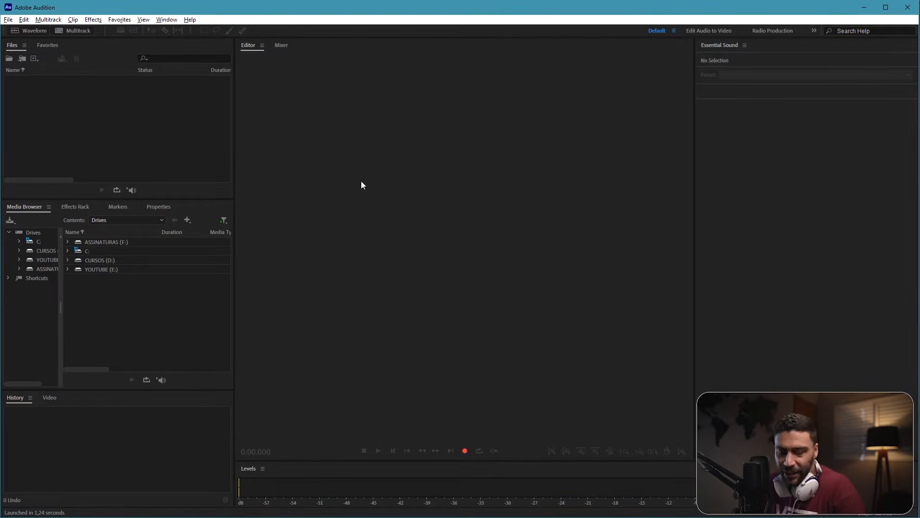
# Step: Create a new audio file named "Audio locução base" with a 48000 Hz sample rate, Stereo channels and 32 (float) bit depth
pyautogui.click(8, 20)
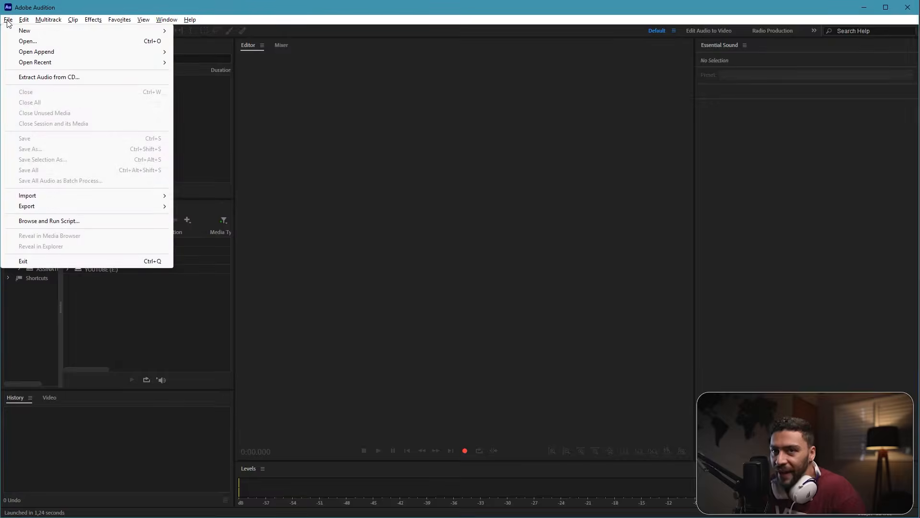
pyautogui.moveTo(23, 19)
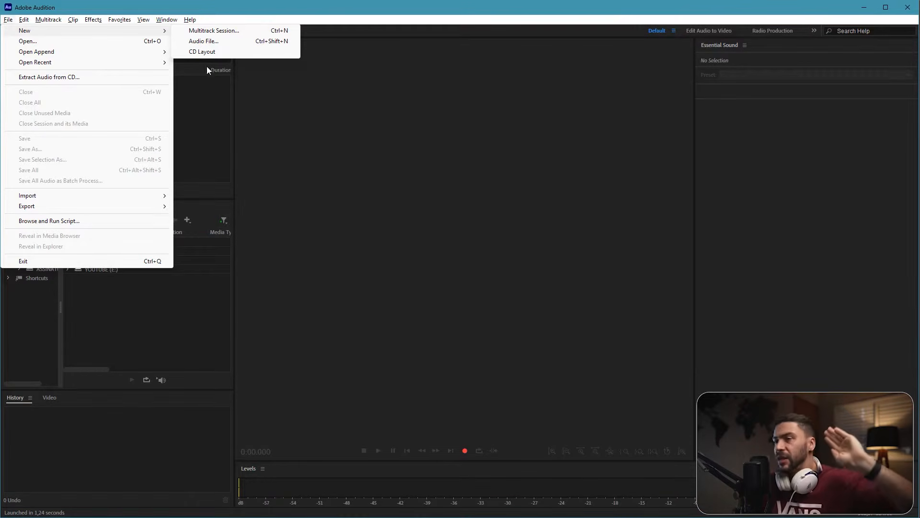
pyautogui.click(205, 43)
pyautogui.moveTo(441, 217); pyautogui.dragTo(425, 176)
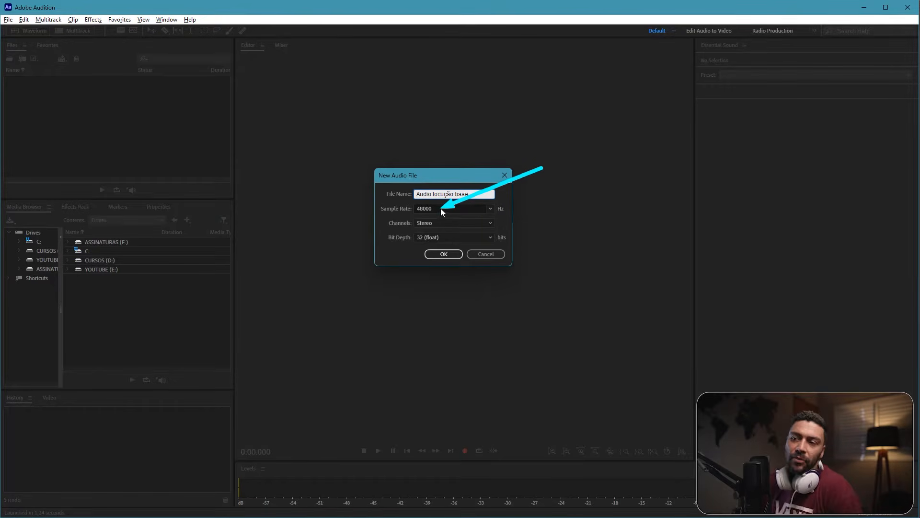
pyautogui.click(490, 209)
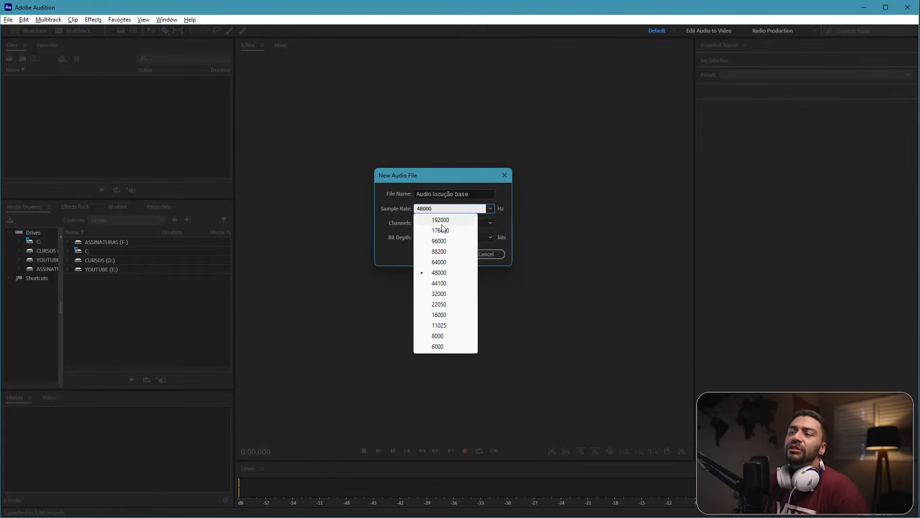
pyautogui.click(446, 273)
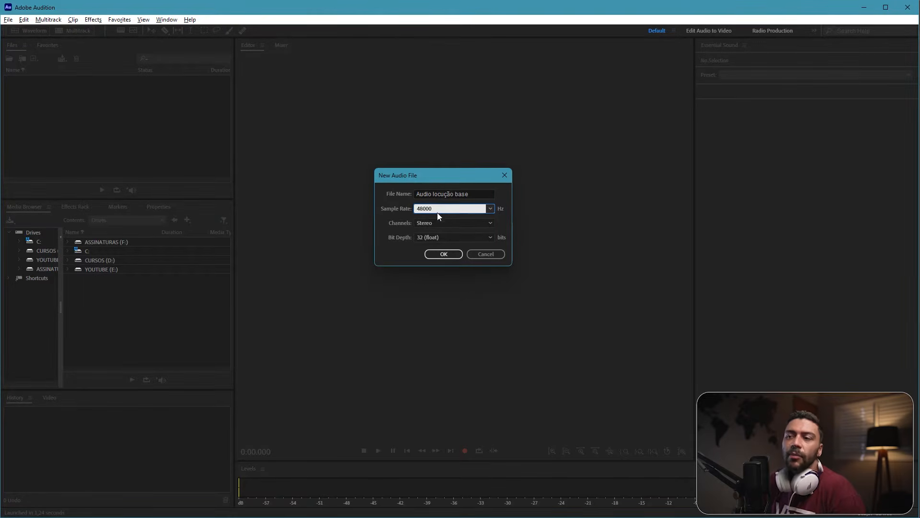
pyautogui.click(444, 254)
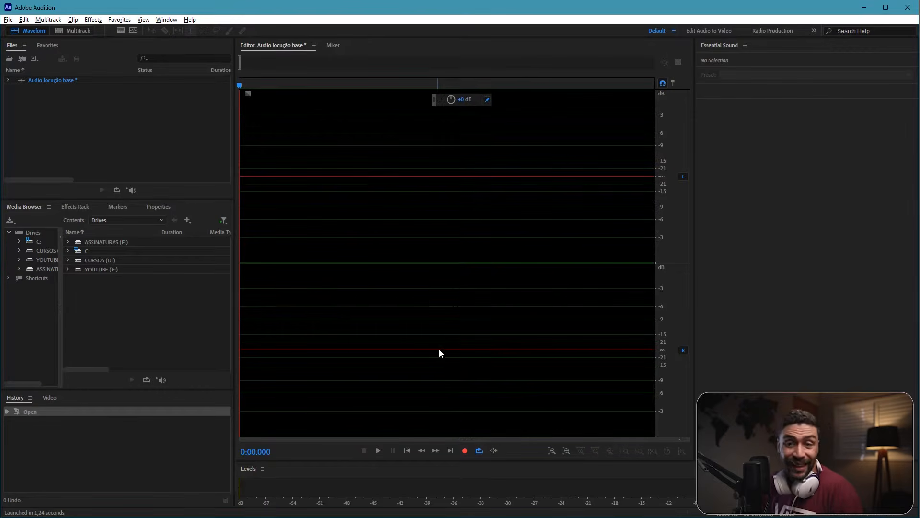
# Step: Turn on input signal metering for the level meters
pyautogui.rightClick(252, 485)
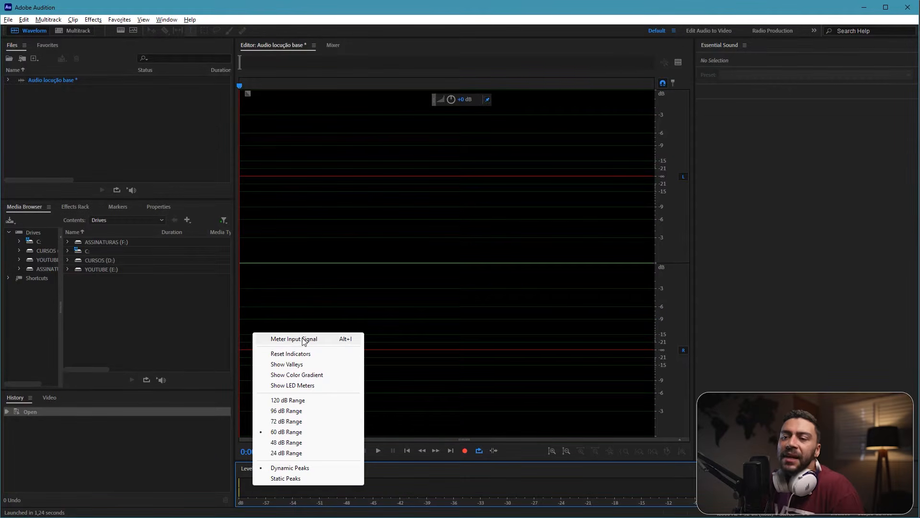
pyautogui.click(353, 341)
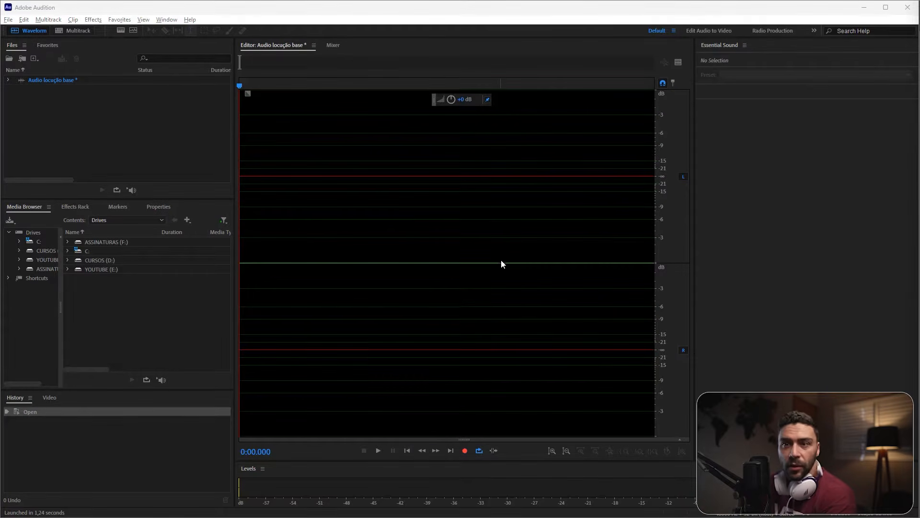
pyautogui.click(473, 286)
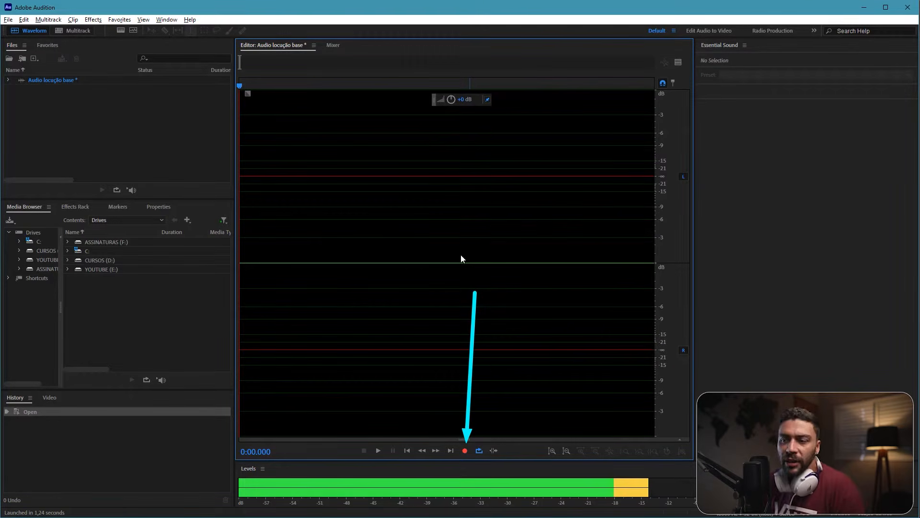
# Step: Record a voice take of about 26 seconds into the empty file, stop recording and clear the waveform selection
pyautogui.click(465, 450)
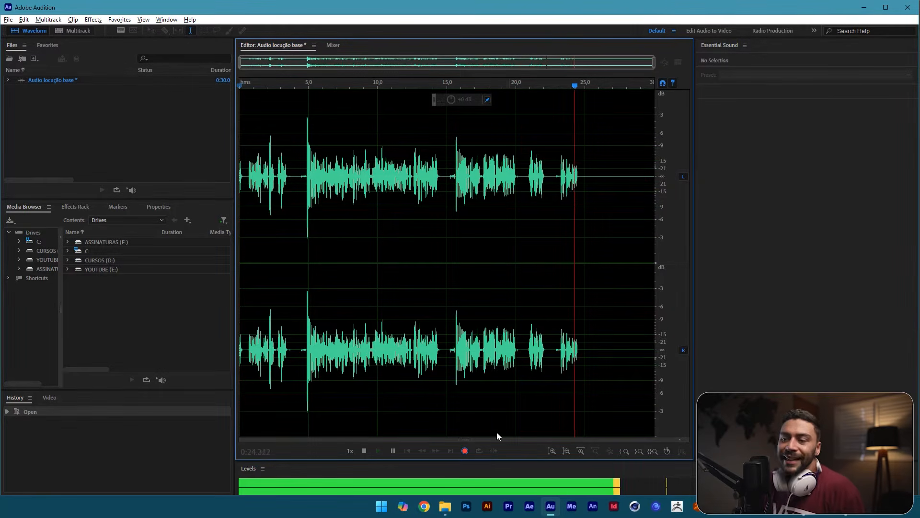
pyautogui.click(464, 453)
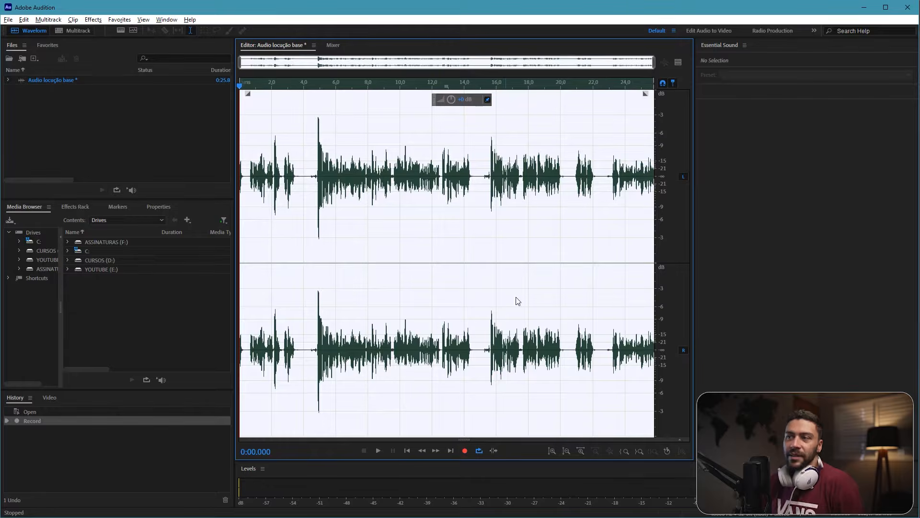
pyautogui.click(476, 205)
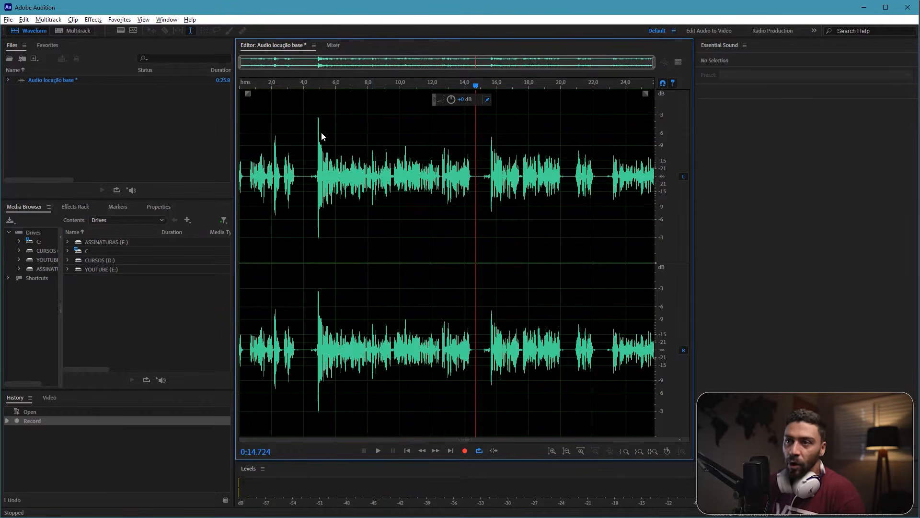
pyautogui.moveTo(303, 102)
pyautogui.mouseDown()
pyautogui.moveTo(501, 246)
pyautogui.moveTo(474, 244)
pyautogui.mouseUp()
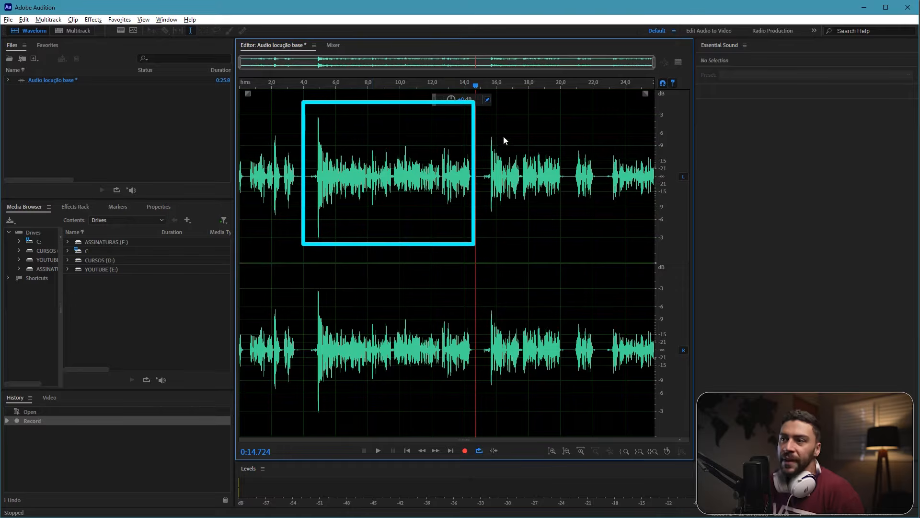
pyautogui.moveTo(483, 128)
pyautogui.mouseDown()
pyautogui.moveTo(537, 220)
pyautogui.moveTo(565, 232)
pyautogui.mouseUp()
pyautogui.moveTo(566, 141); pyautogui.dragTo(597, 214)
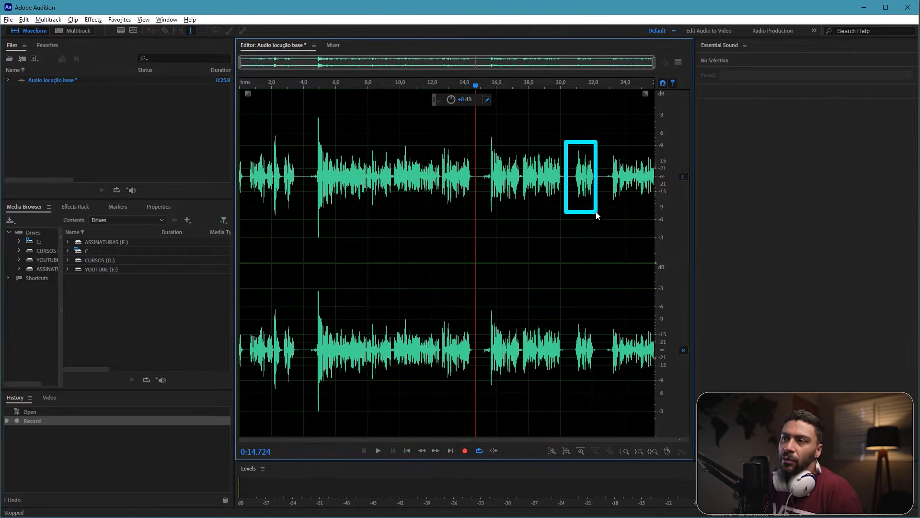
pyautogui.moveTo(604, 134); pyautogui.dragTo(671, 220)
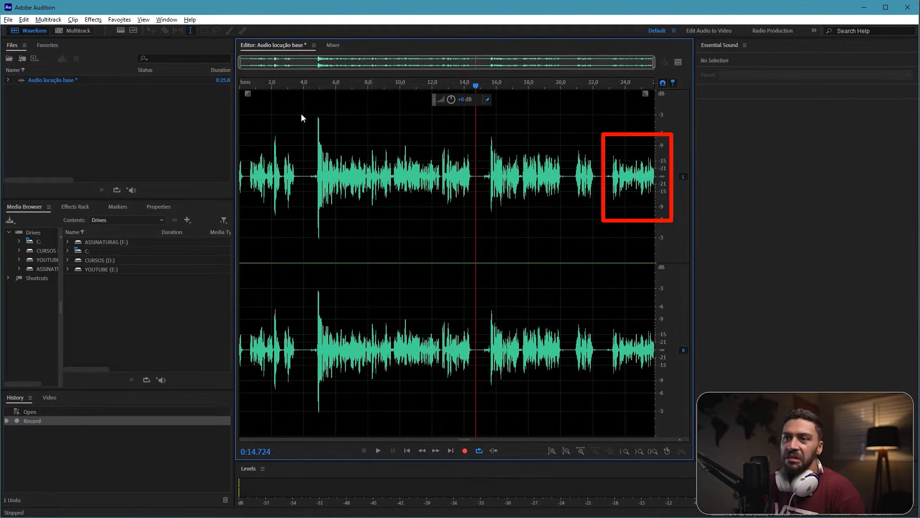
pyautogui.moveTo(302, 113); pyautogui.dragTo(242, 229)
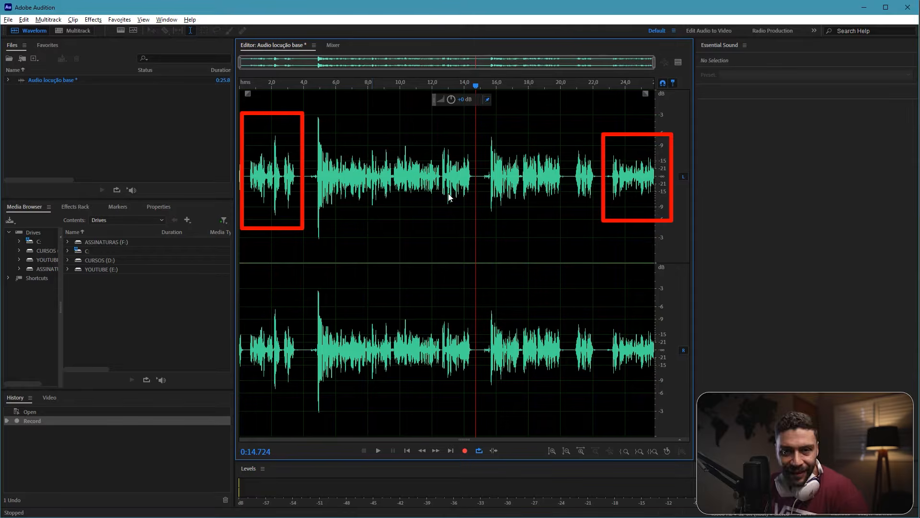
# Step: Play the recording from about 4.2 s, just before the tallest peak, and stop at about 8.6 s
pyautogui.click(314, 179)
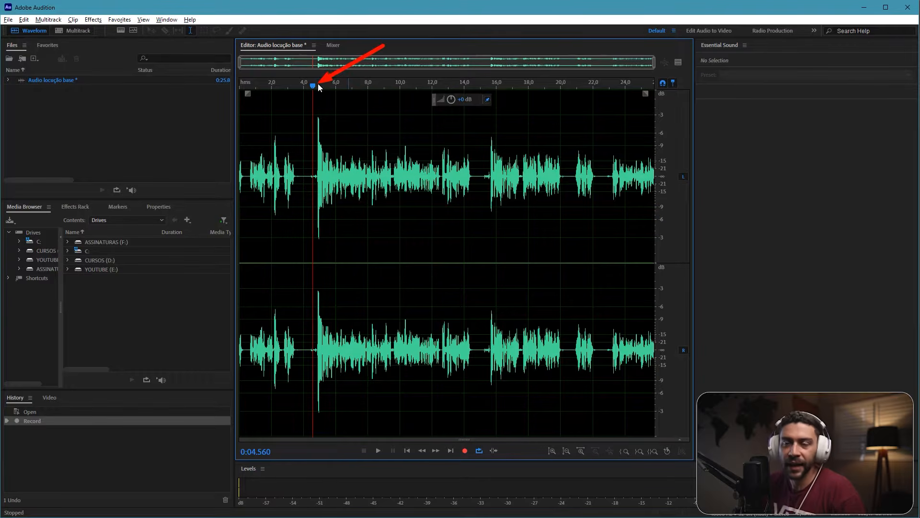
pyautogui.moveTo(314, 86)
pyautogui.mouseDown()
pyautogui.moveTo(404, 98)
pyautogui.moveTo(311, 91)
pyautogui.mouseUp()
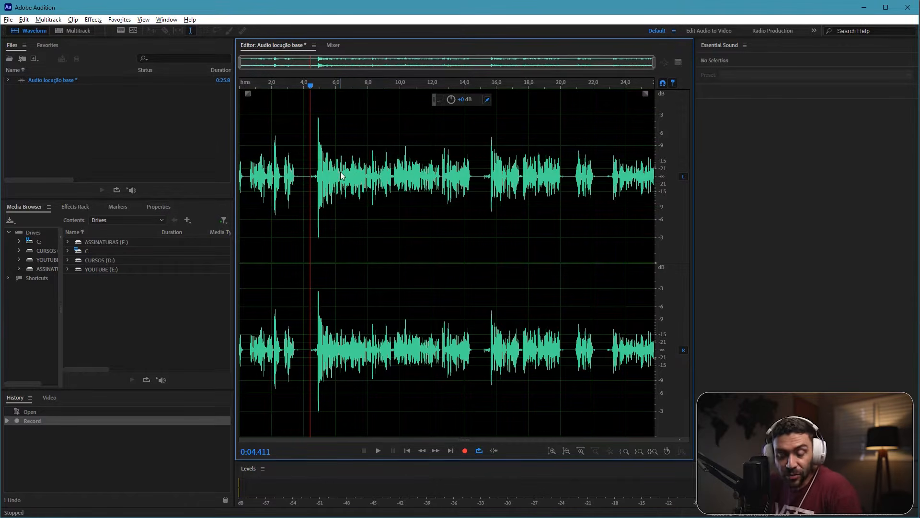
pyautogui.moveTo(310, 86); pyautogui.dragTo(307, 87)
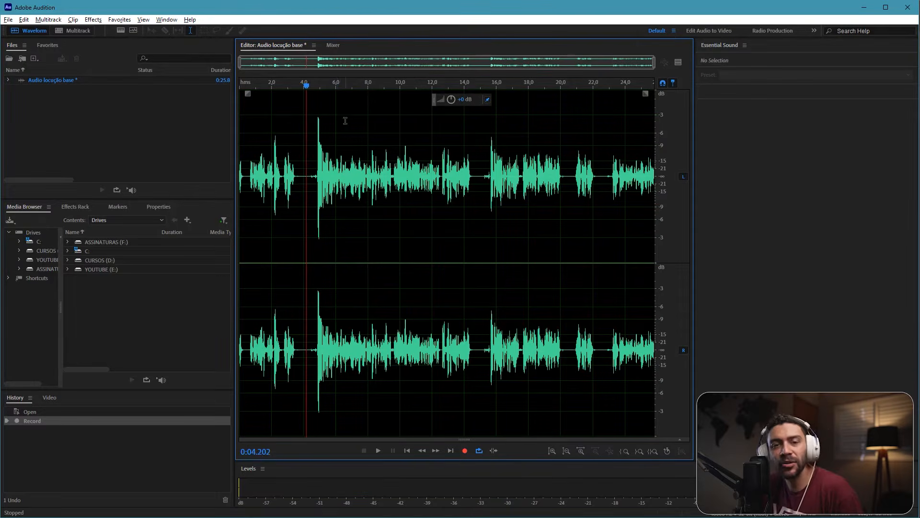
pyautogui.press('space')
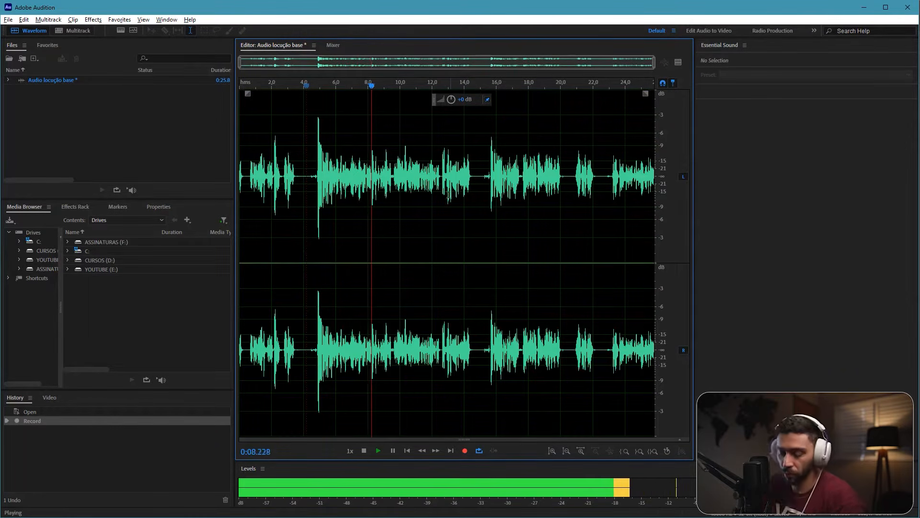
pyautogui.press('space')
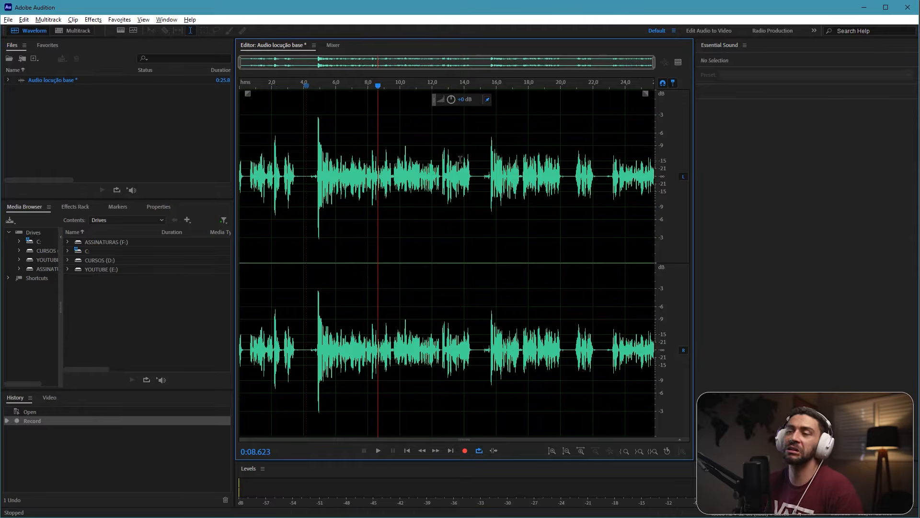
pyautogui.click(491, 177)
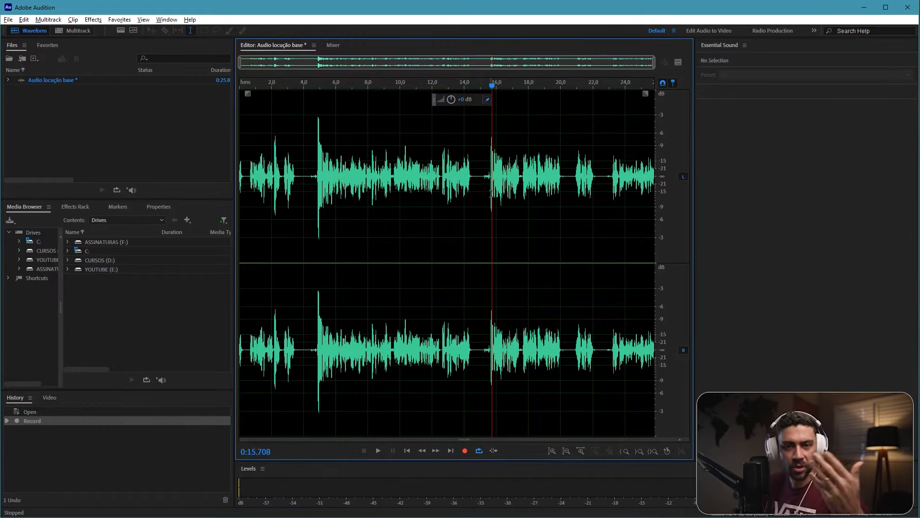
pyautogui.click(379, 180)
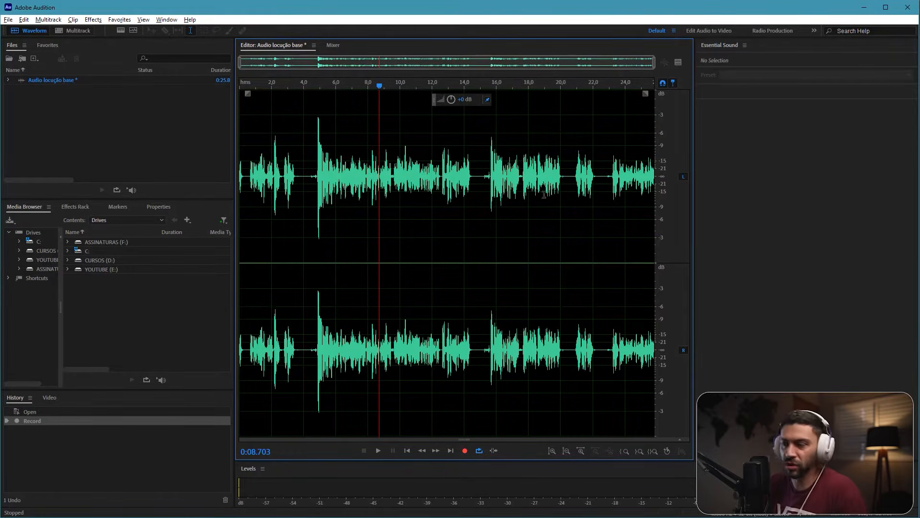
pyautogui.click(488, 166)
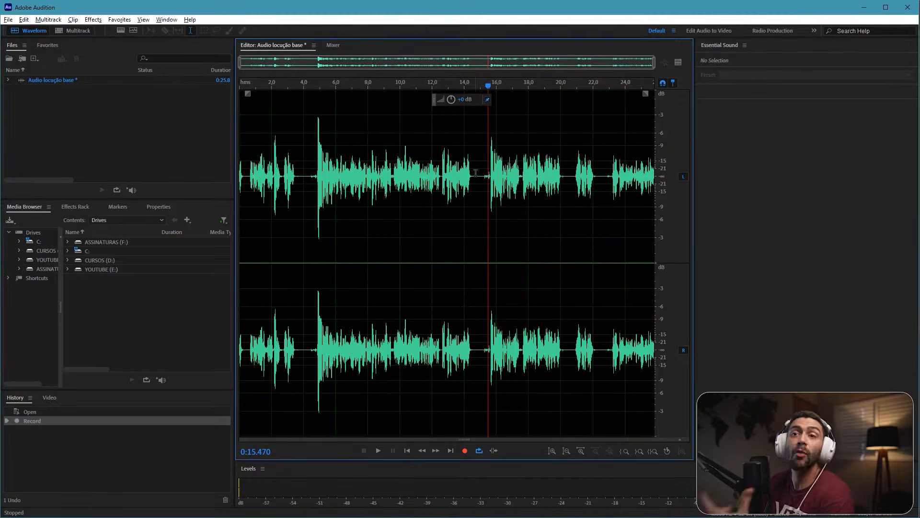
pyautogui.click(481, 175)
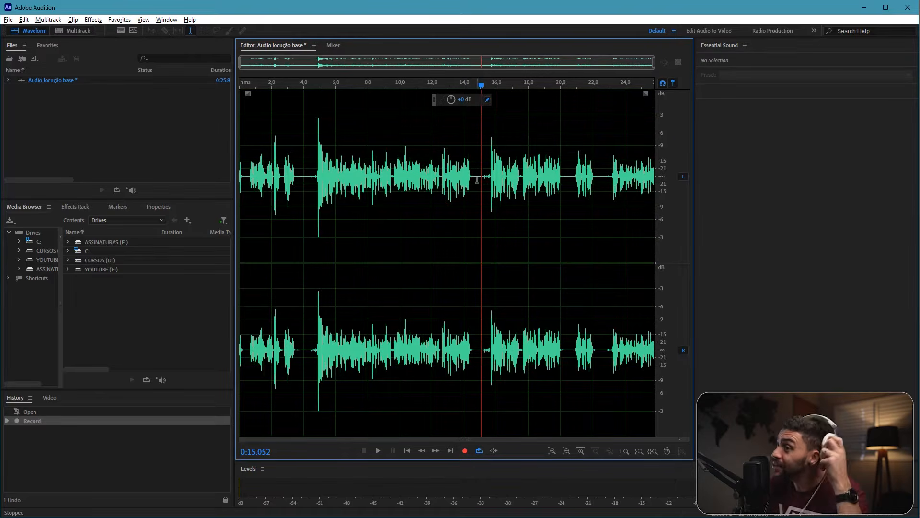
pyautogui.moveTo(238, 293); pyautogui.dragTo(8, 20)
pyautogui.press('Escape')
# Step: Start saving the recording and keep Wave PCM (*.wav, *.bwf, *.rf64, *.amb) as its file format
pyautogui.click(7, 20)
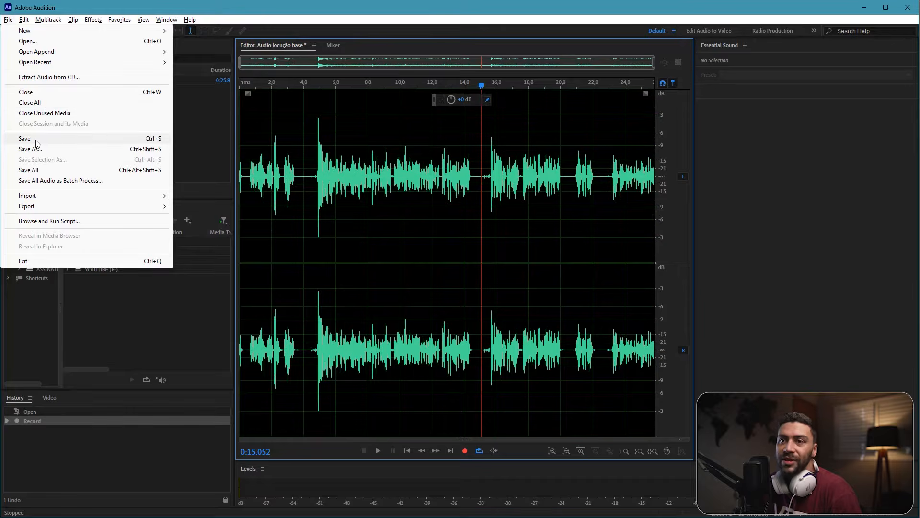
pyautogui.click(52, 140)
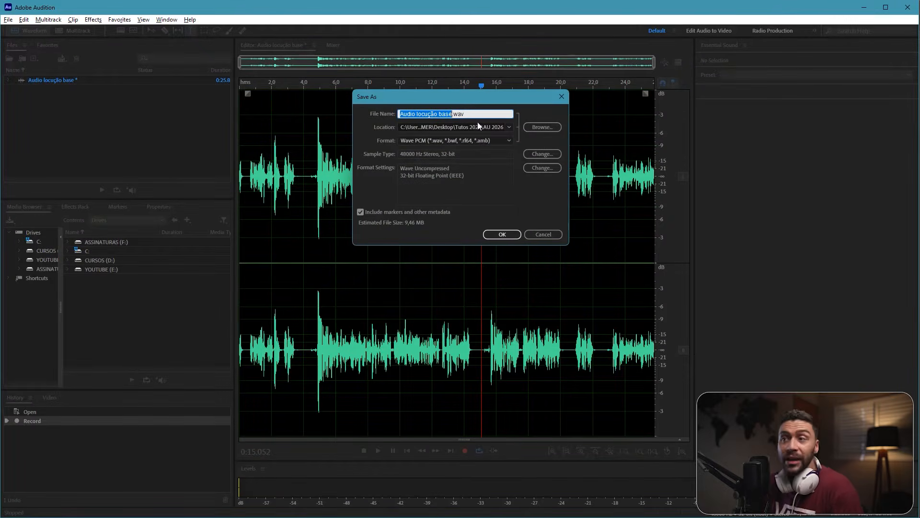
pyautogui.moveTo(381, 242); pyautogui.dragTo(421, 148)
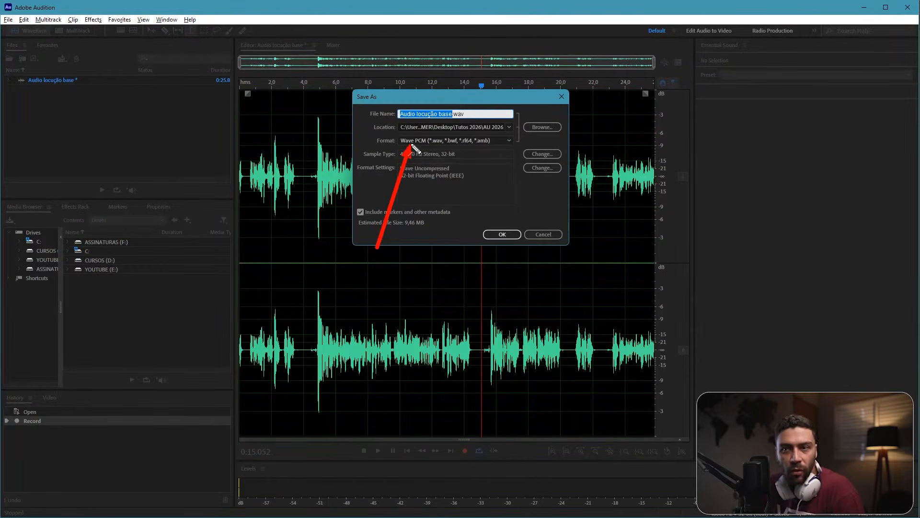
pyautogui.press('Escape')
pyautogui.click(419, 142)
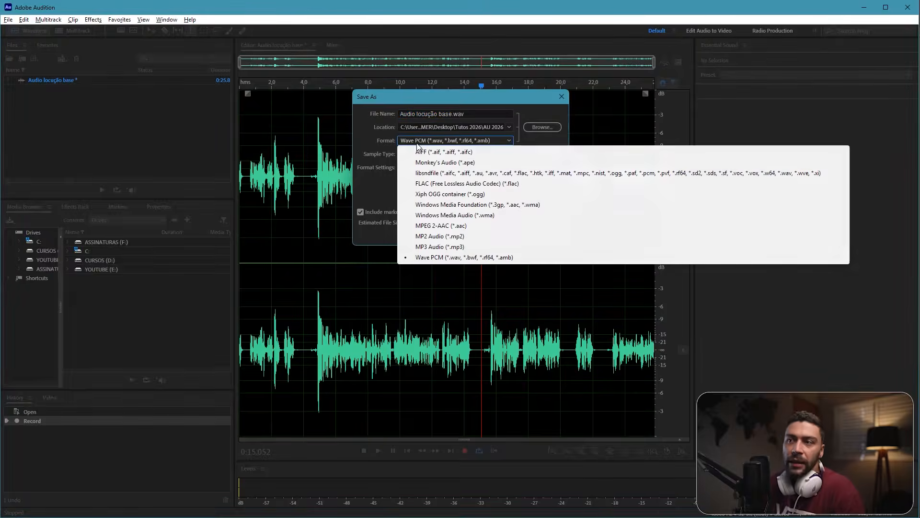
pyautogui.click(439, 258)
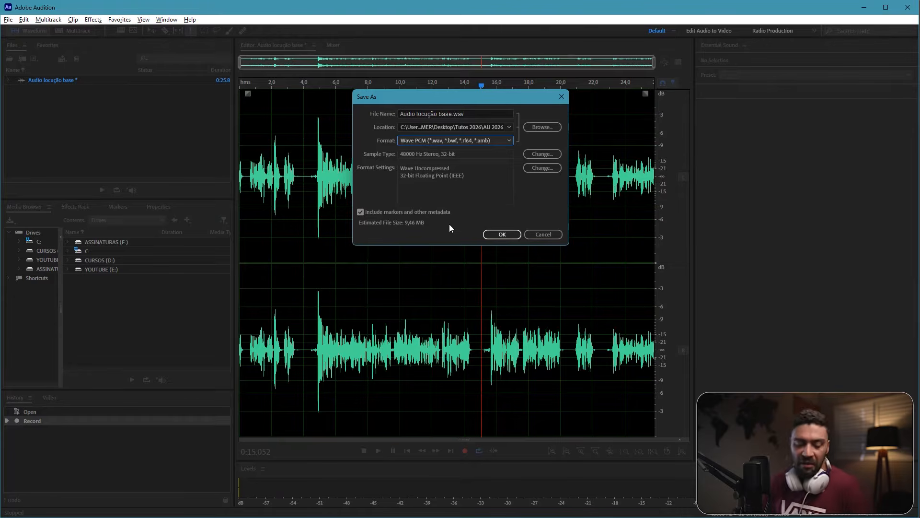
pyautogui.click(454, 144)
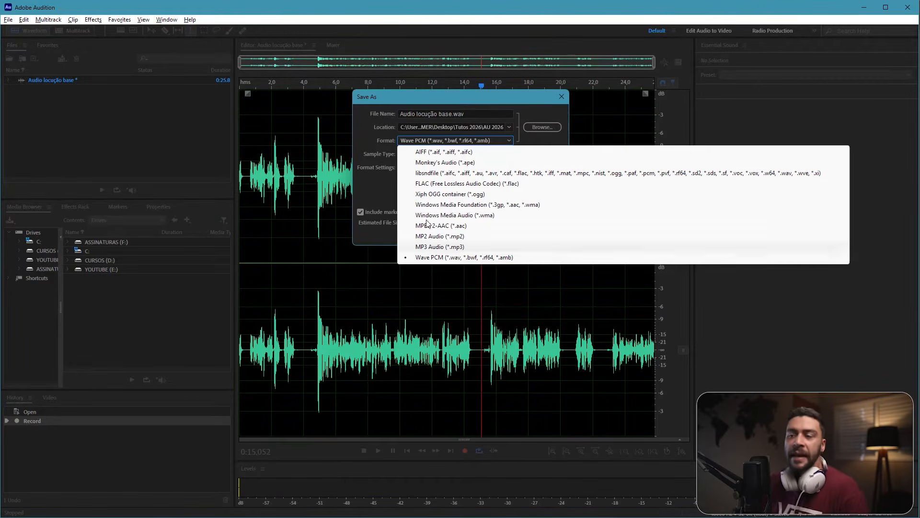
pyautogui.click(379, 157)
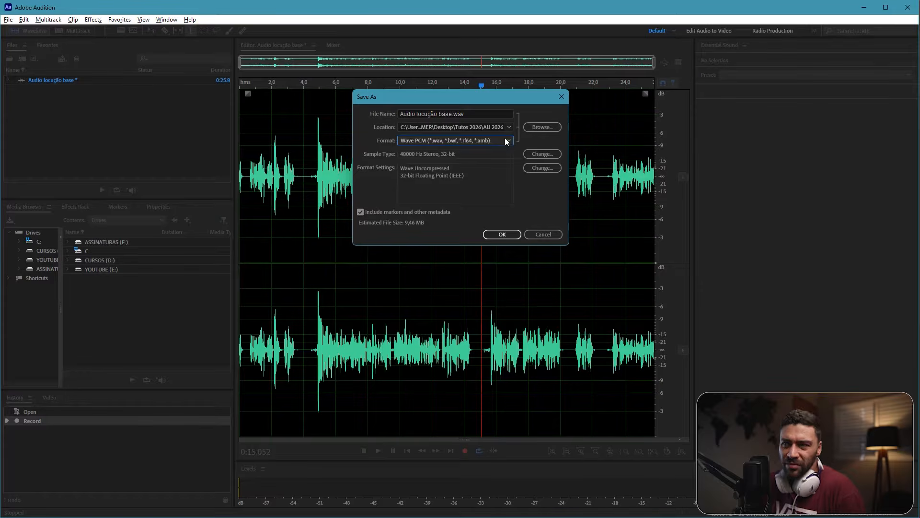
pyautogui.moveTo(428, 228); pyautogui.dragTo(415, 118)
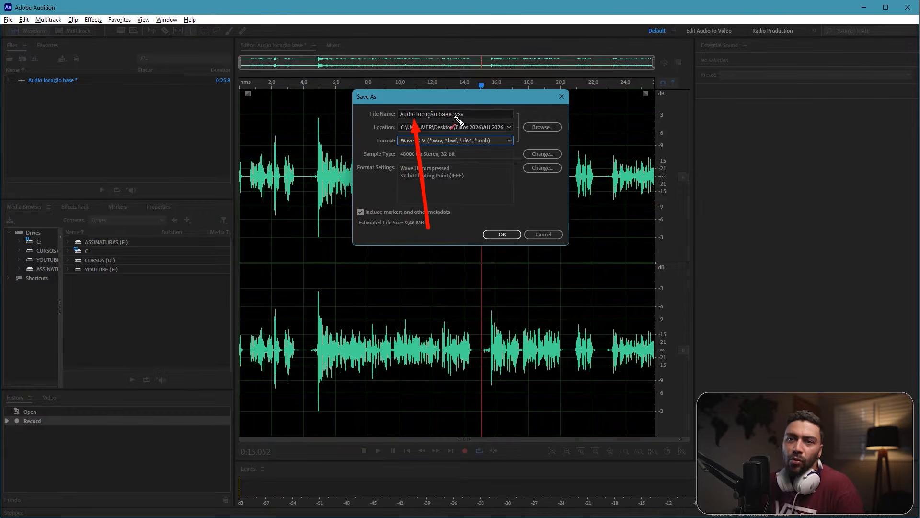
pyautogui.moveTo(104, 191); pyautogui.dragTo(61, 87)
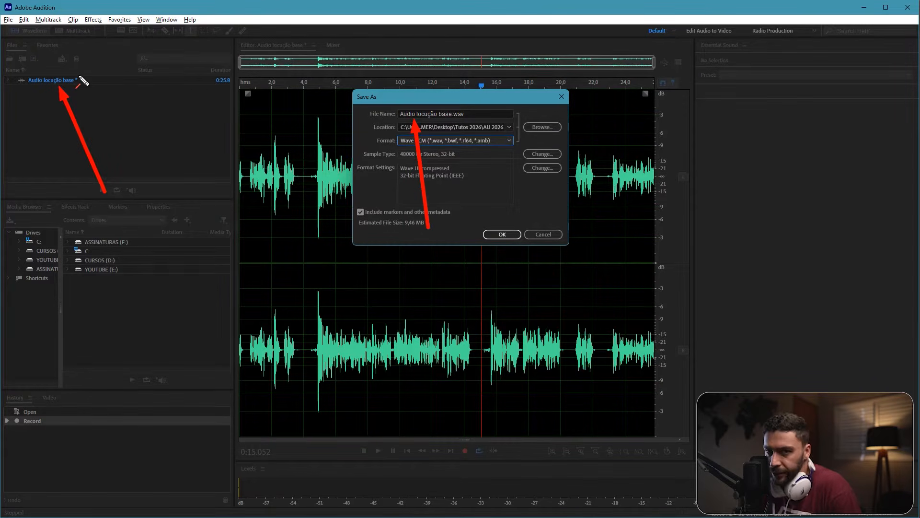
pyautogui.hotkey('ctrl', 'z')
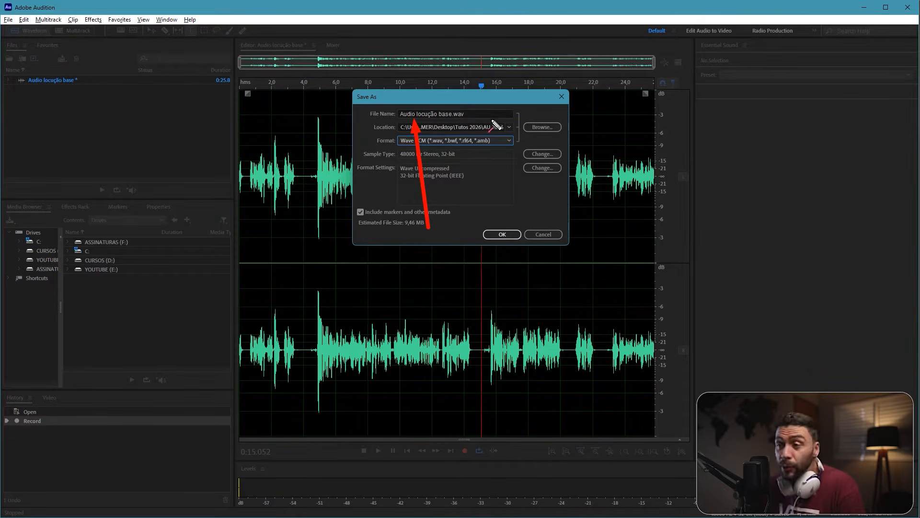
pyautogui.hotkey('ctrl', 'z')
pyautogui.moveTo(503, 229); pyautogui.dragTo(536, 128)
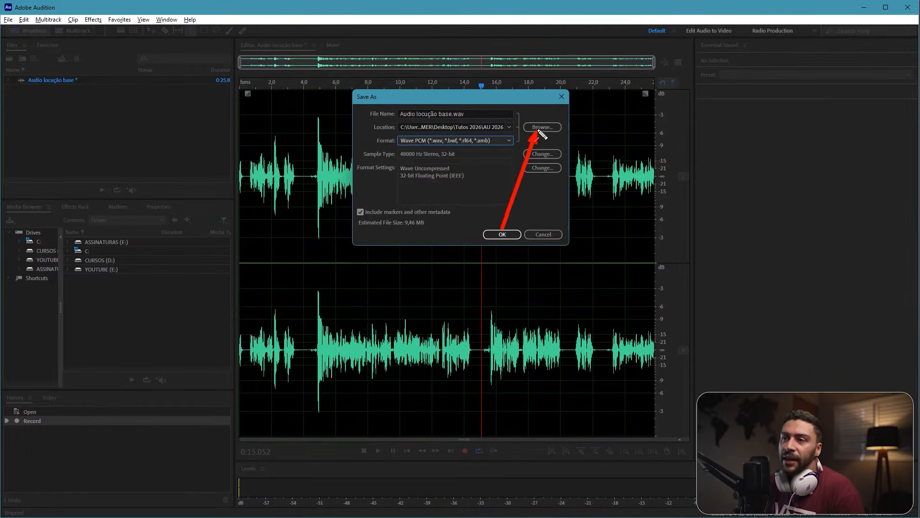
pyautogui.press('Escape')
# Step: Create a folder named "Audition do bem - projeto tutorial" on the desktop (Área de Trabalho) and open it as the save location
pyautogui.click(537, 127)
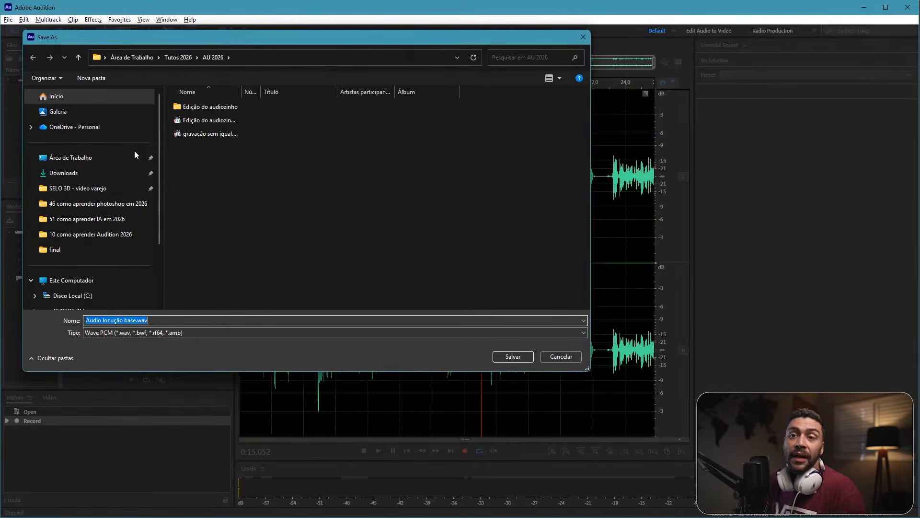
pyautogui.click(119, 163)
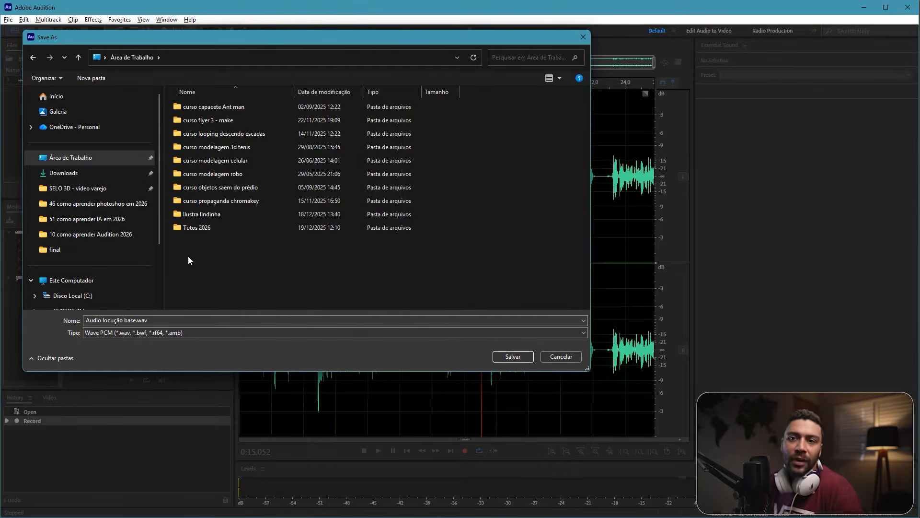
pyautogui.rightClick(212, 255)
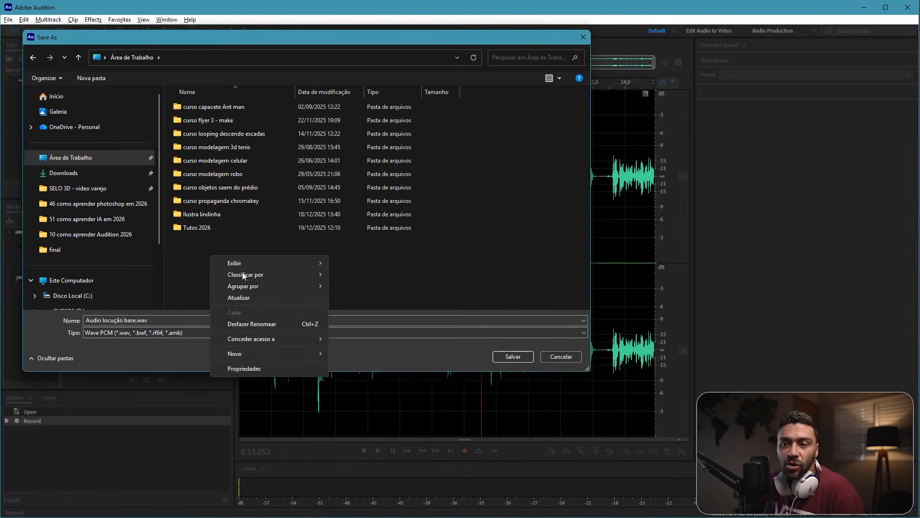
pyautogui.moveTo(287, 353)
pyautogui.click(363, 355)
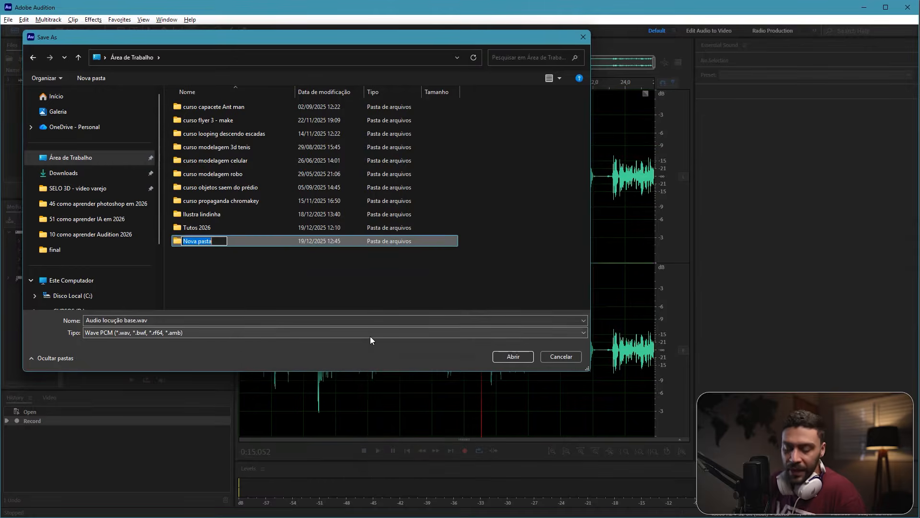
pyautogui.write('Audition do b')
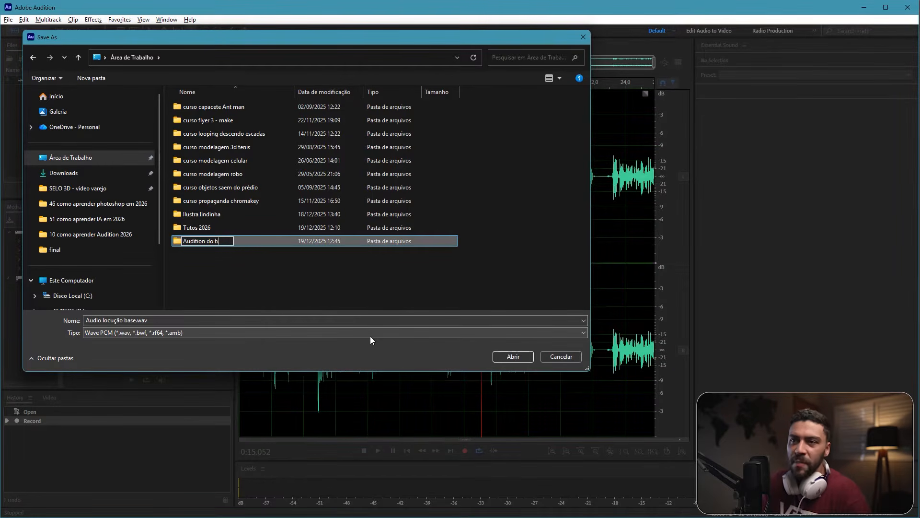
pyautogui.write('em - projeto tutorial')
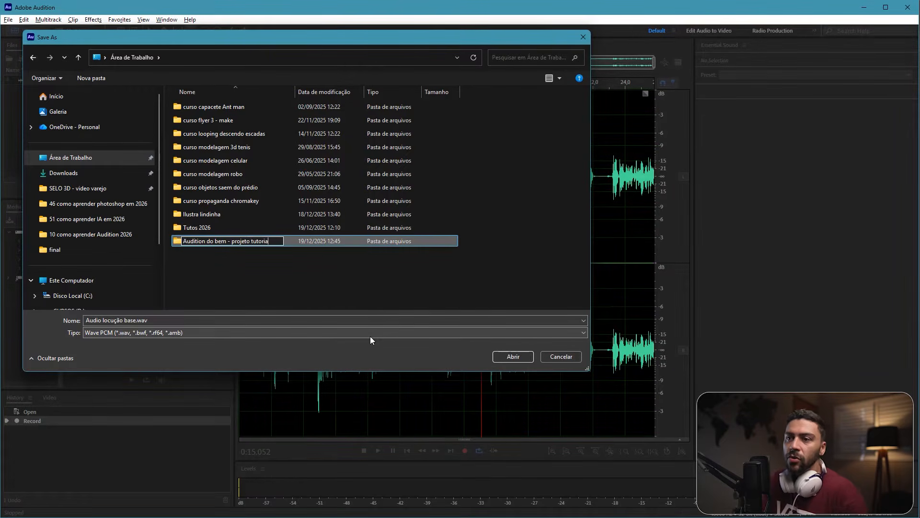
pyautogui.press('Return')
pyautogui.press('Return')
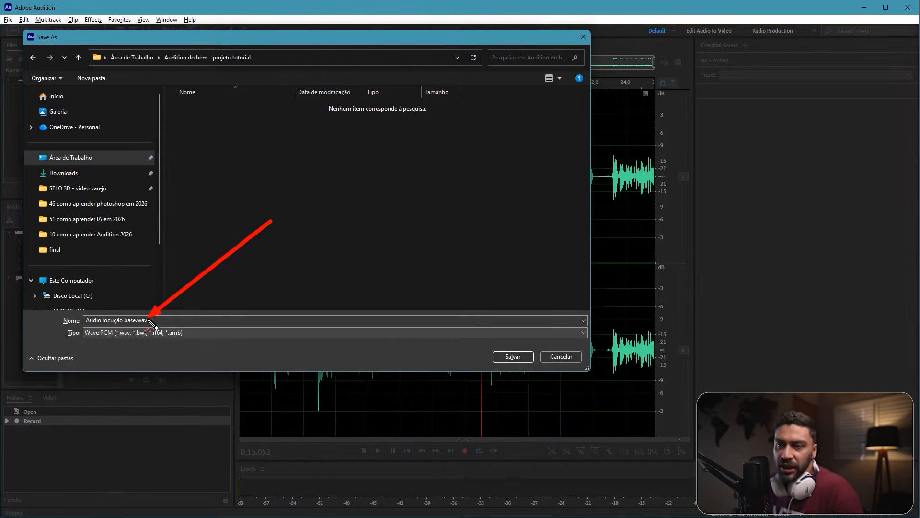
# Step: Save the recording as "Audio locução base.wav" in the new project folder and place the playhead at about 9.4 s
pyautogui.click(506, 357)
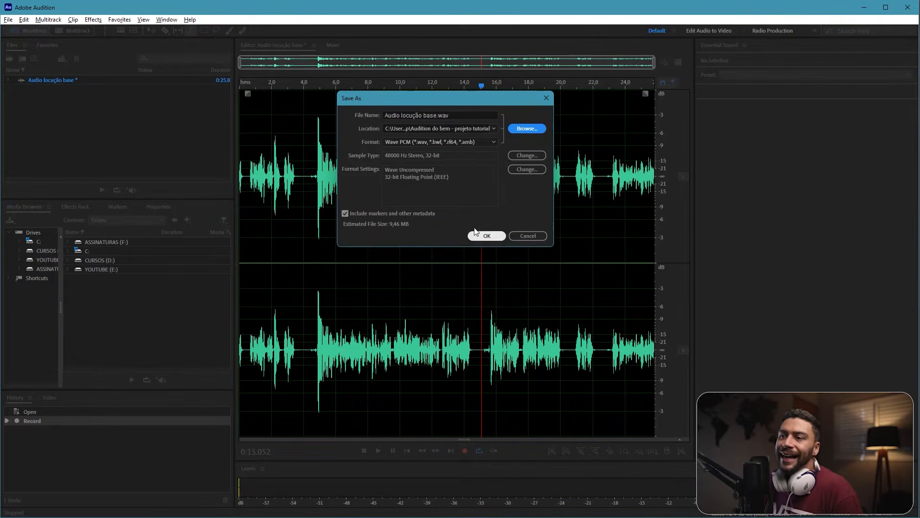
pyautogui.click(478, 235)
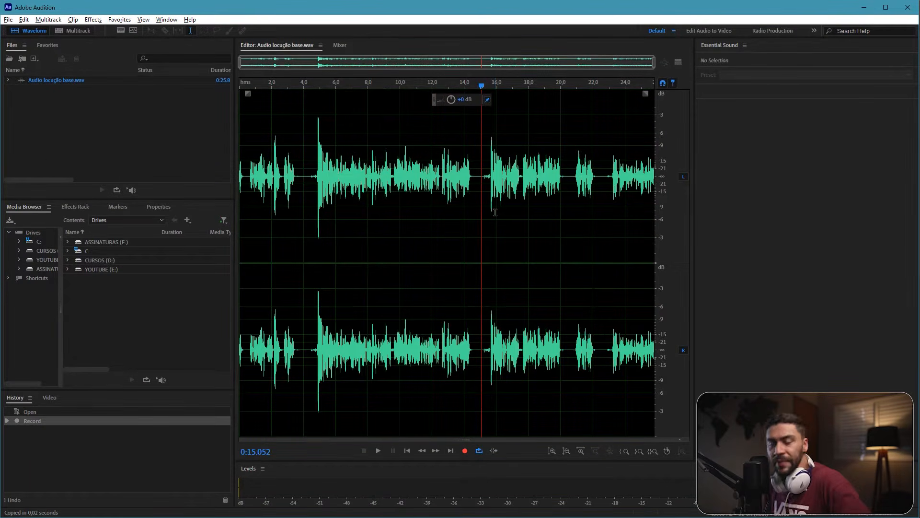
pyautogui.click(316, 174)
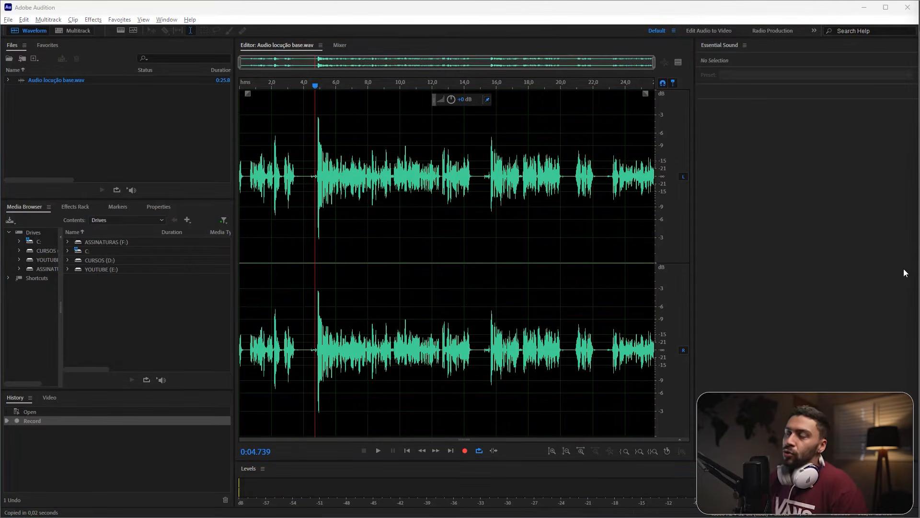
pyautogui.click(390, 182)
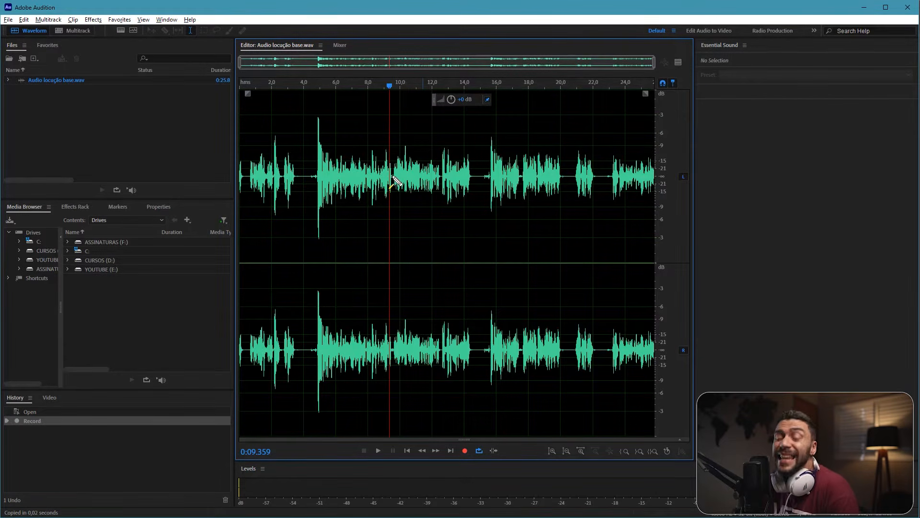
# Step: Open the Speech Volume Leveler effect for the recording and choose its Soft preset
pyautogui.click(95, 21)
pyautogui.moveTo(164, 140)
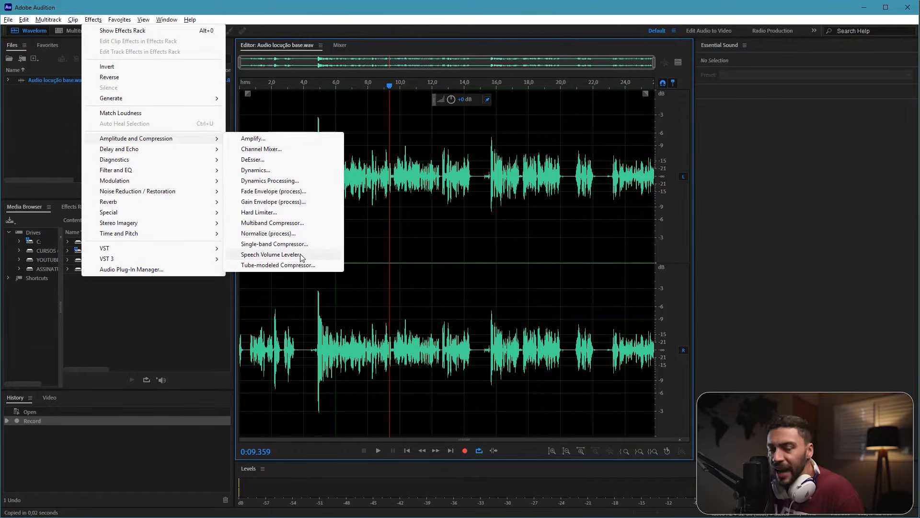
pyautogui.click(271, 254)
pyautogui.moveTo(600, 102); pyautogui.dragTo(425, 114)
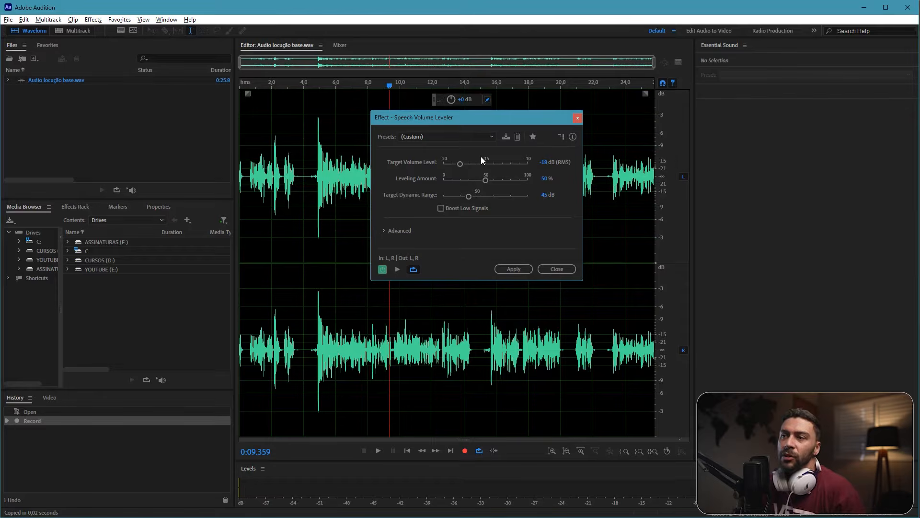
pyautogui.click(405, 136)
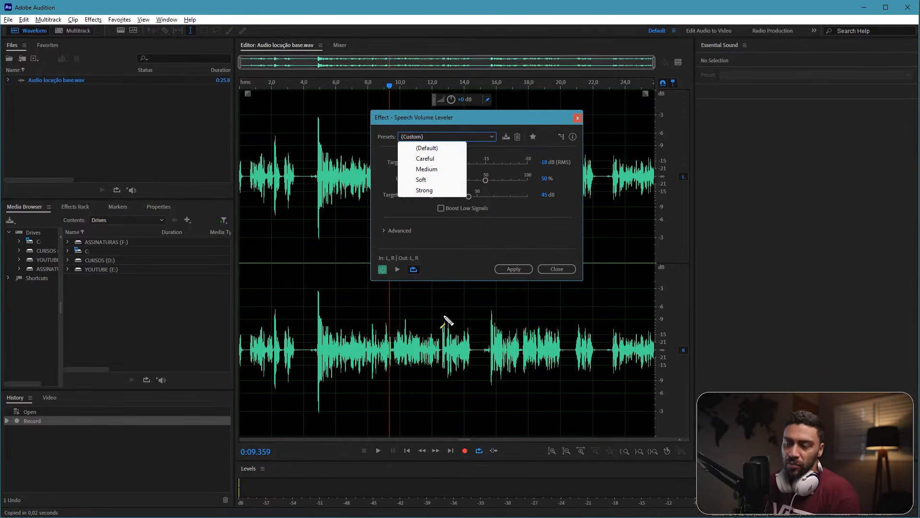
pyautogui.moveTo(317, 345)
pyautogui.mouseDown()
pyautogui.moveTo(338, 326)
pyautogui.moveTo(348, 346)
pyautogui.mouseUp()
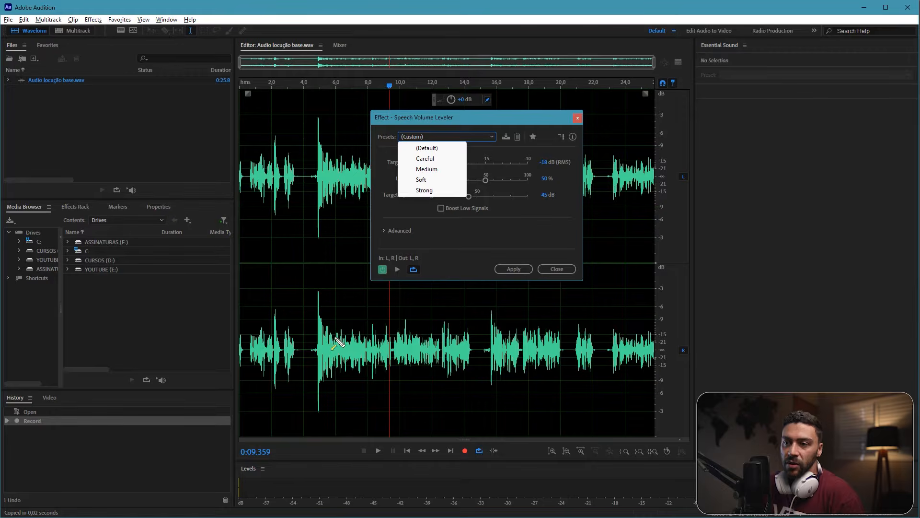
pyautogui.moveTo(311, 369)
pyautogui.mouseDown()
pyautogui.moveTo(337, 322)
pyautogui.moveTo(418, 331)
pyautogui.mouseUp()
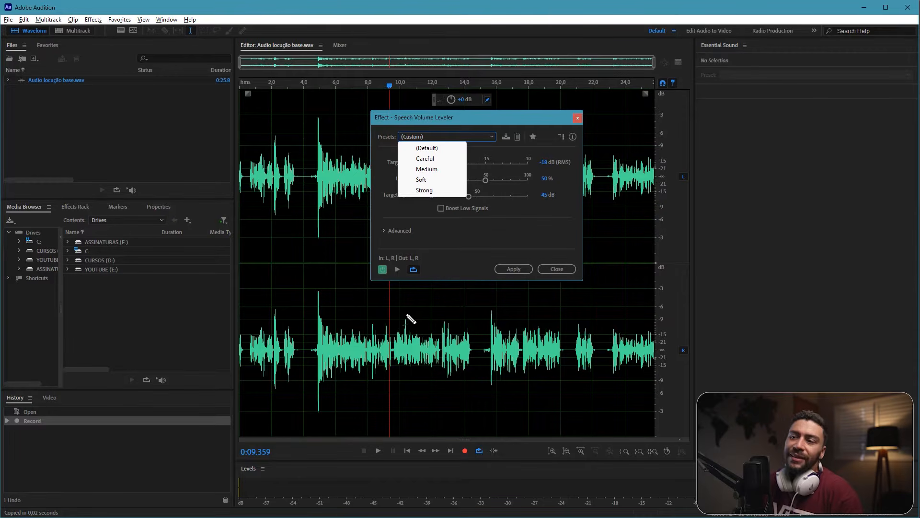
pyautogui.moveTo(307, 370)
pyautogui.mouseDown()
pyautogui.moveTo(333, 213)
pyautogui.moveTo(336, 333)
pyautogui.moveTo(377, 367)
pyautogui.moveTo(388, 330)
pyautogui.mouseUp()
pyautogui.press('Escape')
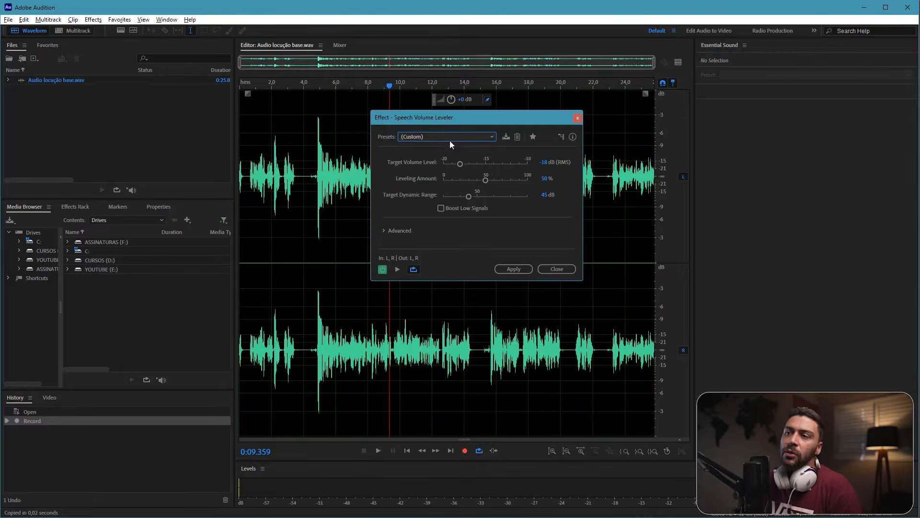
pyautogui.click(450, 140)
pyautogui.click(427, 180)
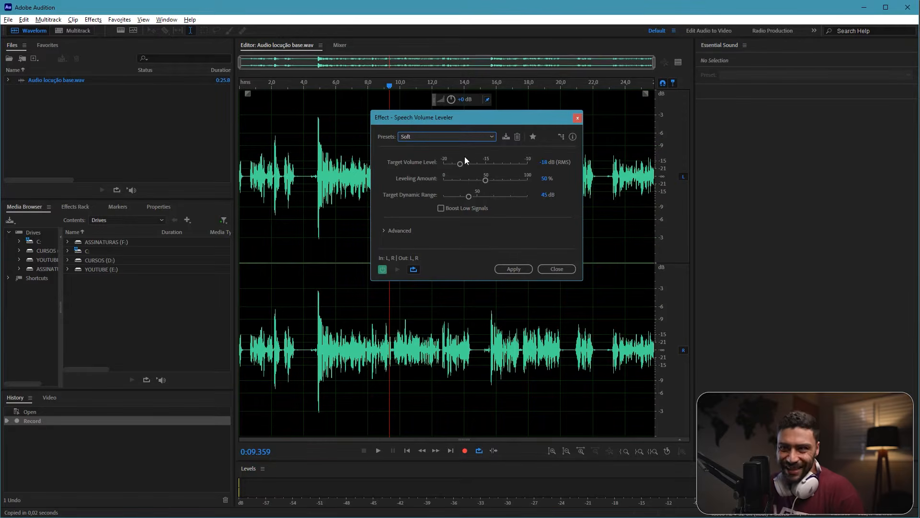
# Step: Show the preview editor to compare the levelled waveform with the original, and apply the Speech Volume Leveler
pyautogui.click(679, 64)
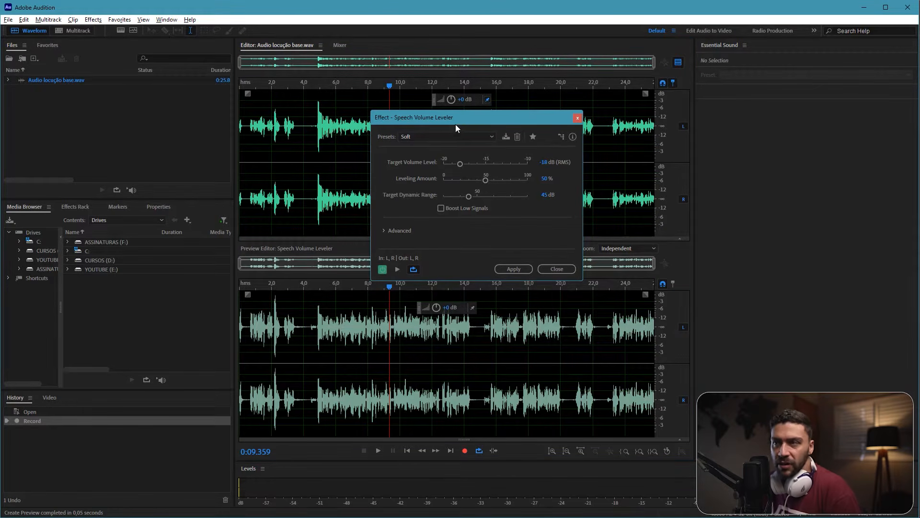
pyautogui.moveTo(455, 125); pyautogui.dragTo(417, 107)
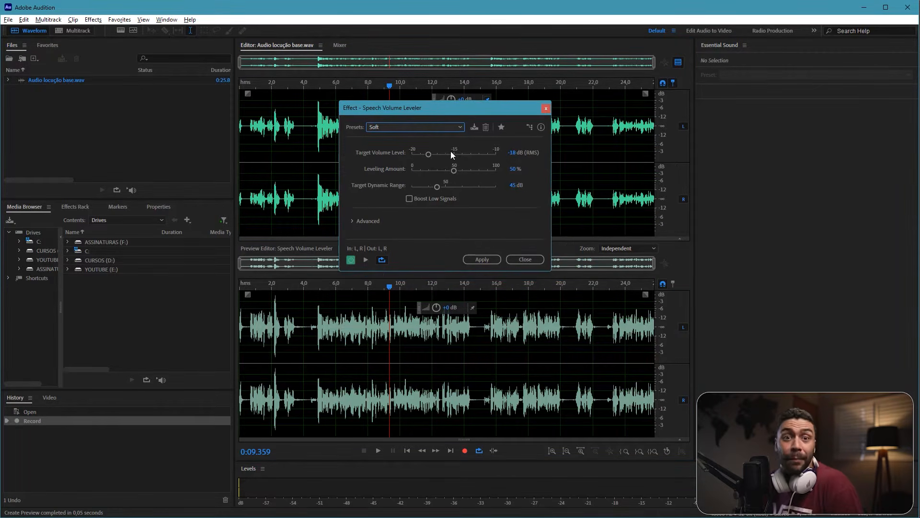
pyautogui.click(481, 259)
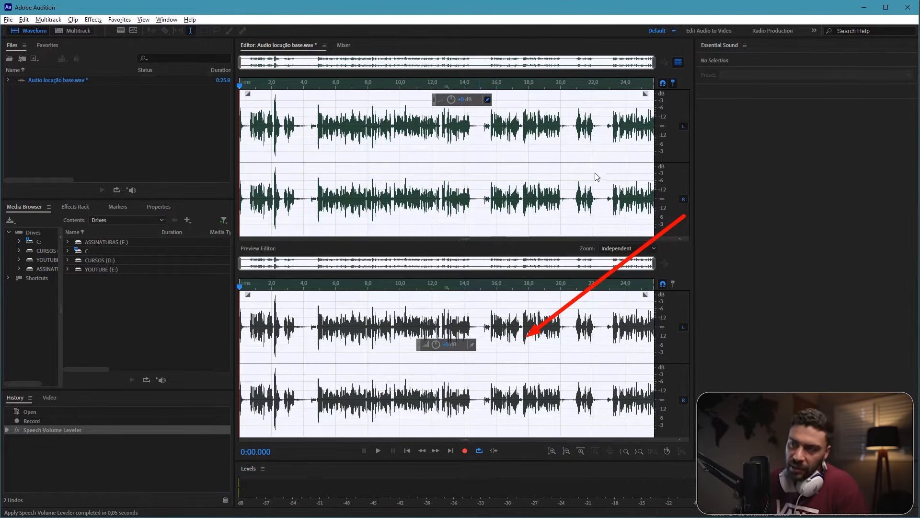
# Step: Hide the preview editor and clear the waveform selection, placing the playhead at about 10.8 s
pyautogui.click(678, 63)
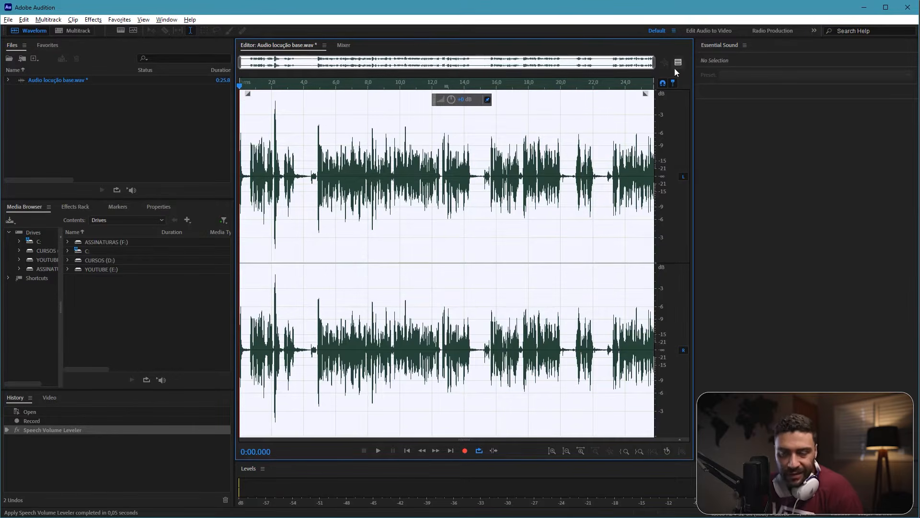
pyautogui.click(413, 171)
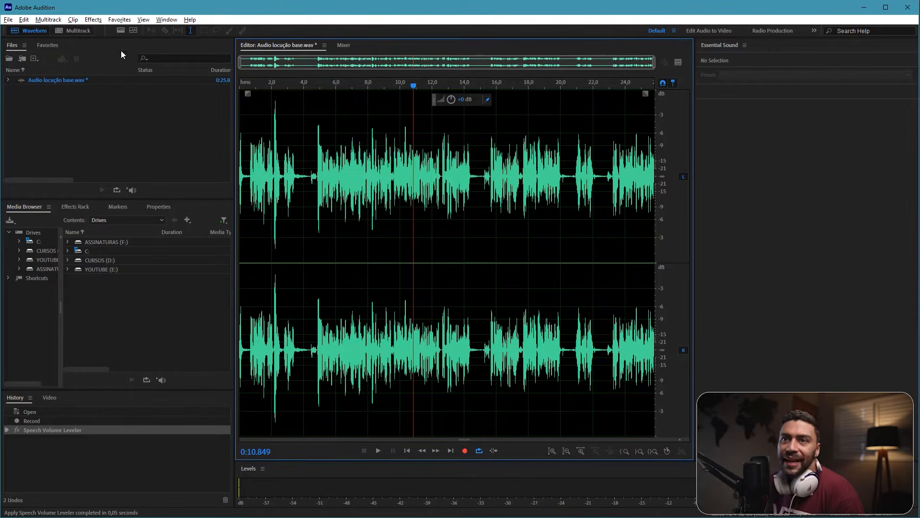
# Step: Open the Amplify effect for the recording and choose its +6dB Boost preset
pyautogui.click(93, 21)
pyautogui.moveTo(133, 141)
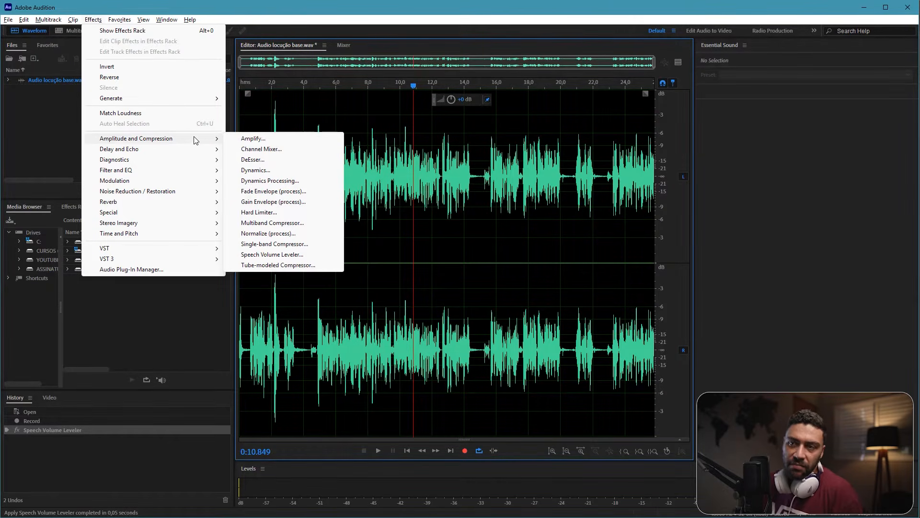
pyautogui.click(265, 139)
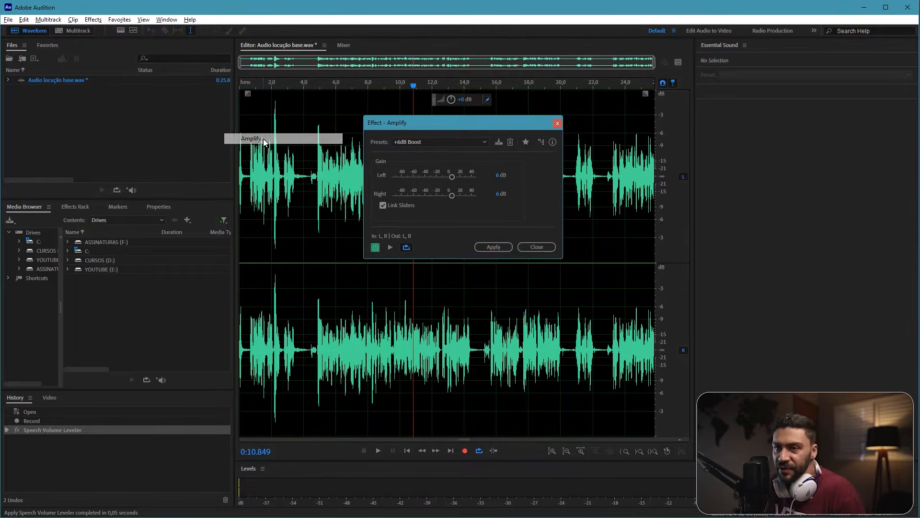
pyautogui.moveTo(460, 128); pyautogui.dragTo(476, 113)
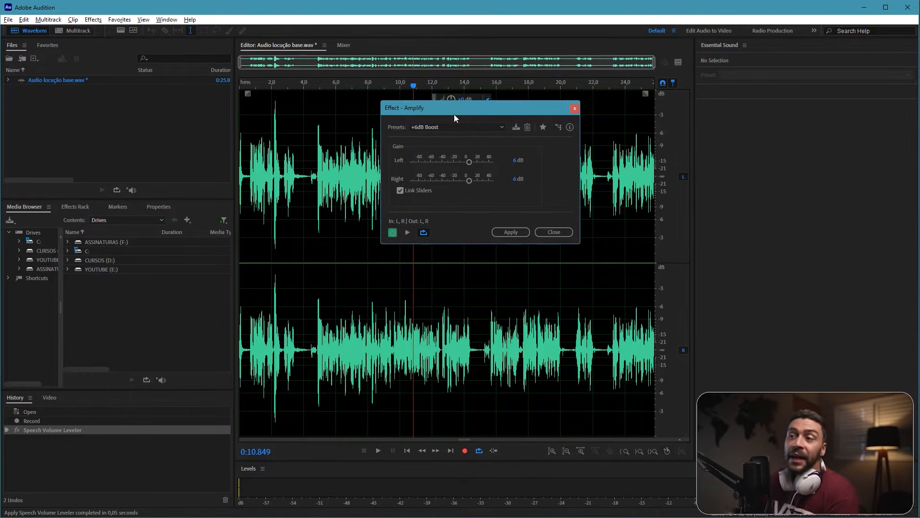
pyautogui.click(442, 126)
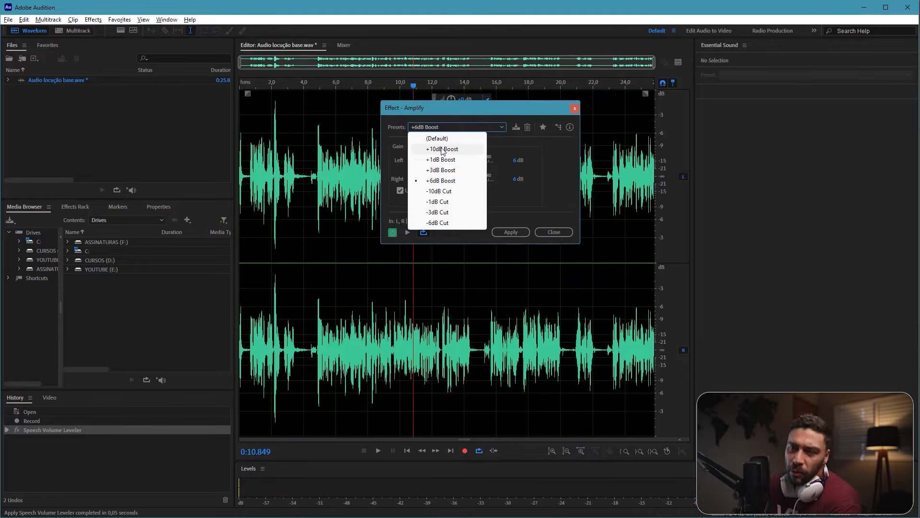
pyautogui.click(442, 181)
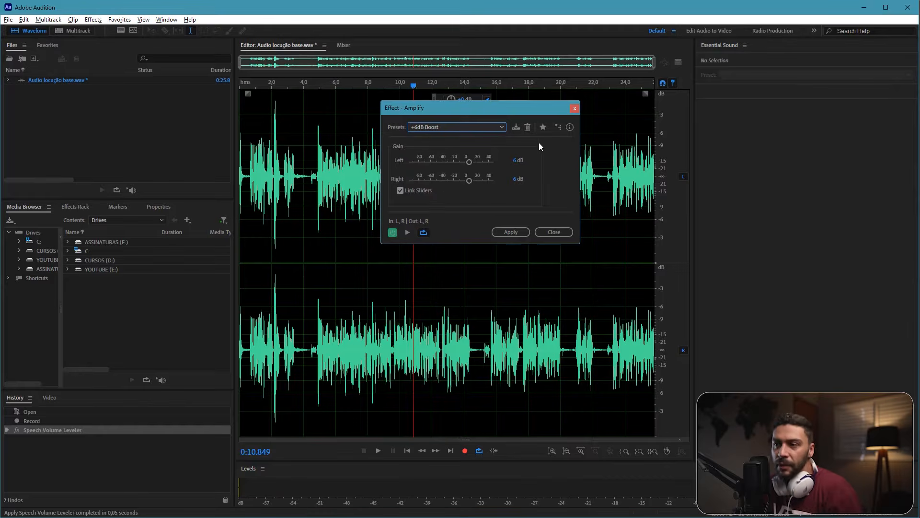
# Step: Set the linked left and right gain to 5 dB and apply the Amplify effect to the recording
pyautogui.click(516, 160)
pyautogui.write('5')
pyautogui.press('Return')
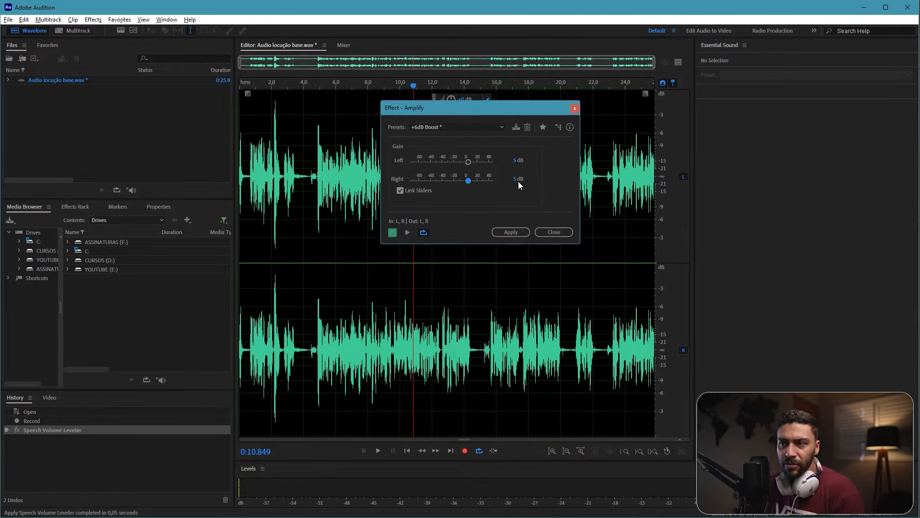
pyautogui.click(511, 232)
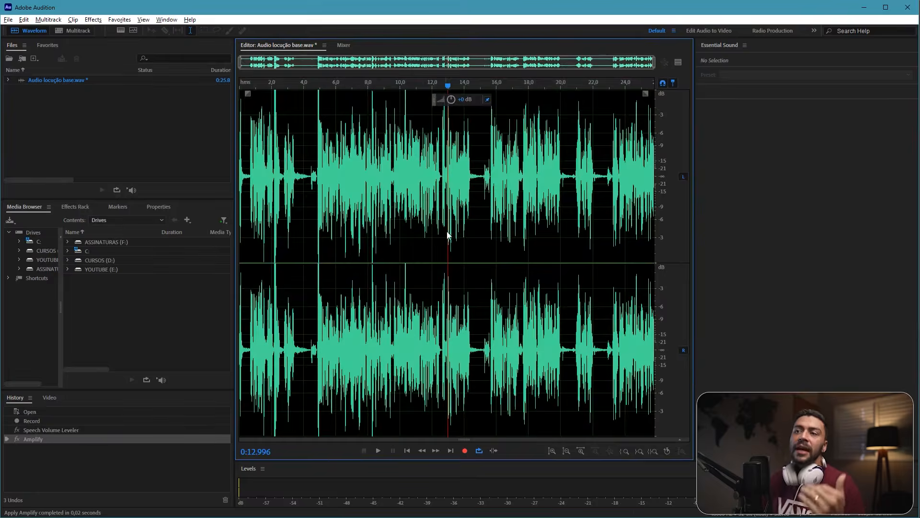
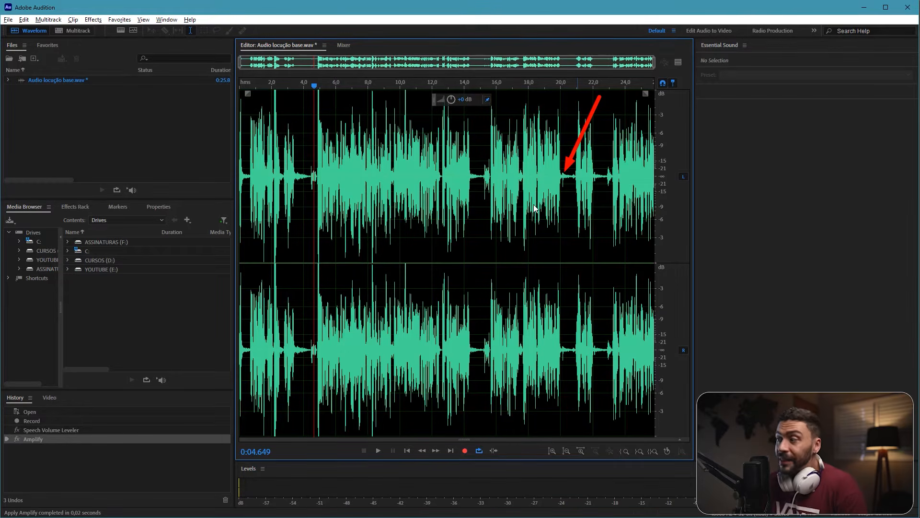
# Step: Examine the amplified waveform along the whole recording, checking the pauses and low-level noise between phrases
pyautogui.click(330, 155)
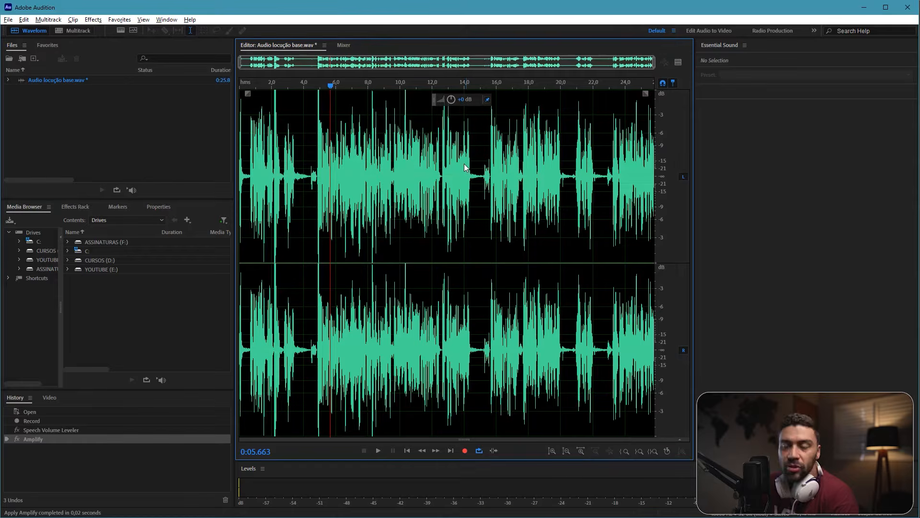
pyautogui.scroll(3, 418, 189)
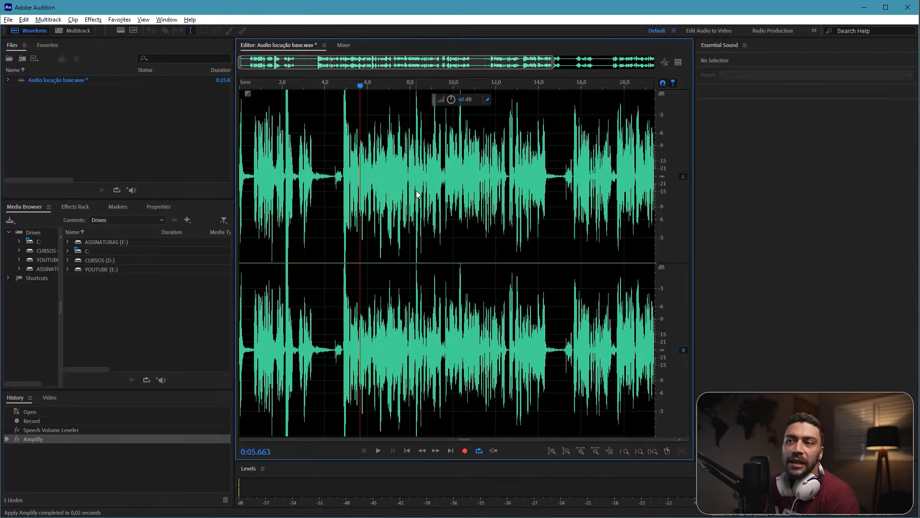
pyautogui.scroll(8, 407, 187)
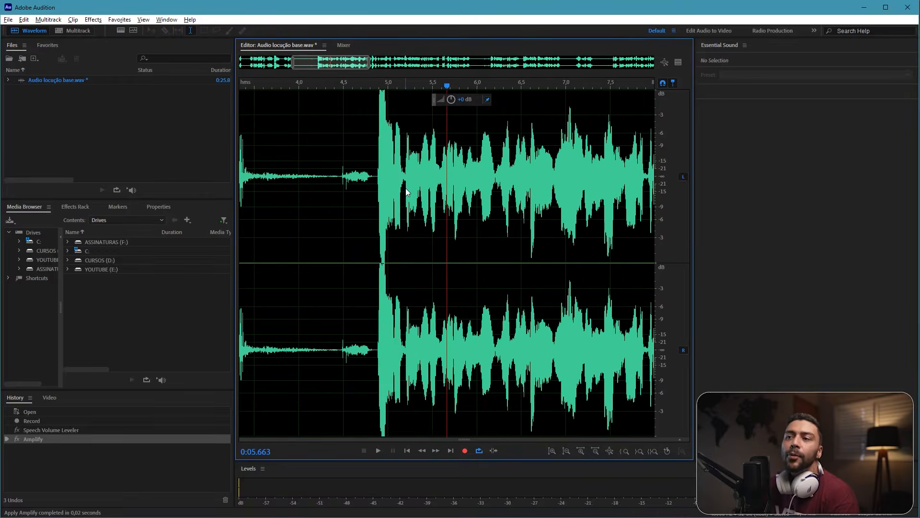
pyautogui.scroll(-10, 424, 194)
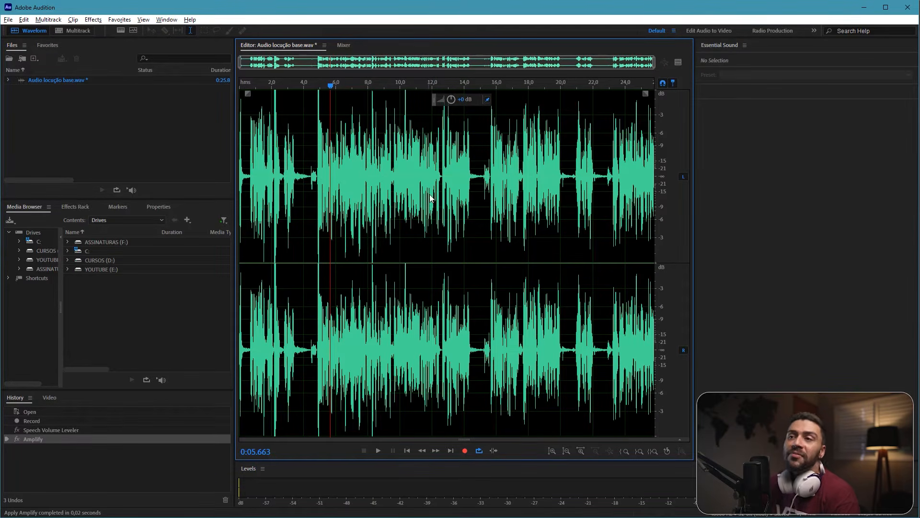
pyautogui.scroll(5, 439, 199)
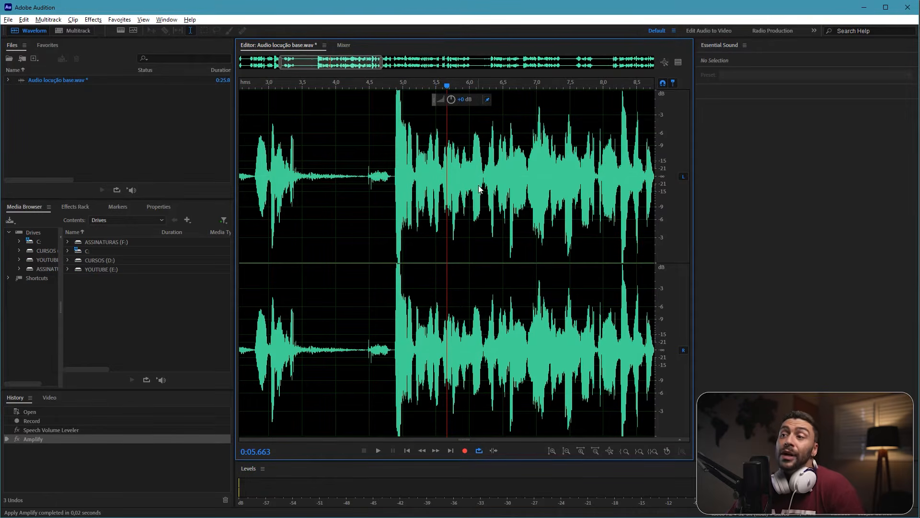
pyautogui.hscroll(5, 505, 181)
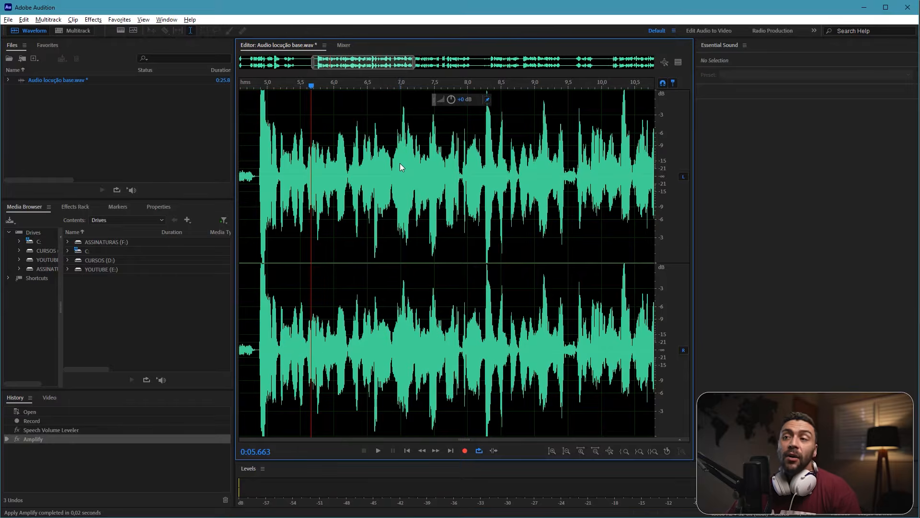
pyautogui.scroll(2, 400, 163)
pyautogui.scroll(-3, 403, 165)
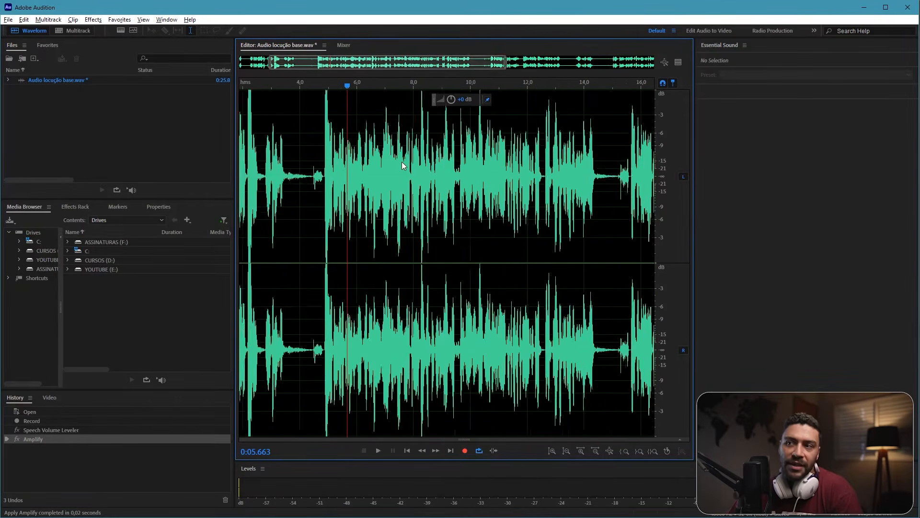
pyautogui.hscroll(6, 519, 167)
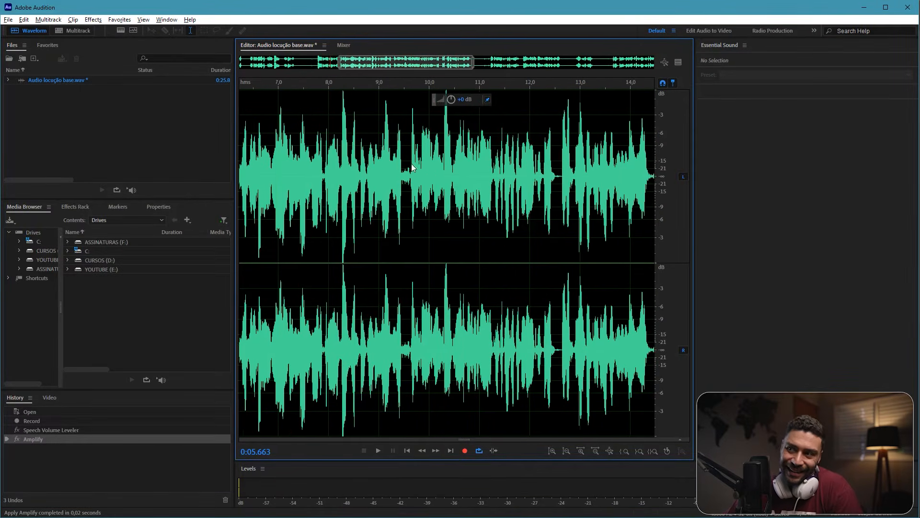
pyautogui.hscroll(-3, 359, 166)
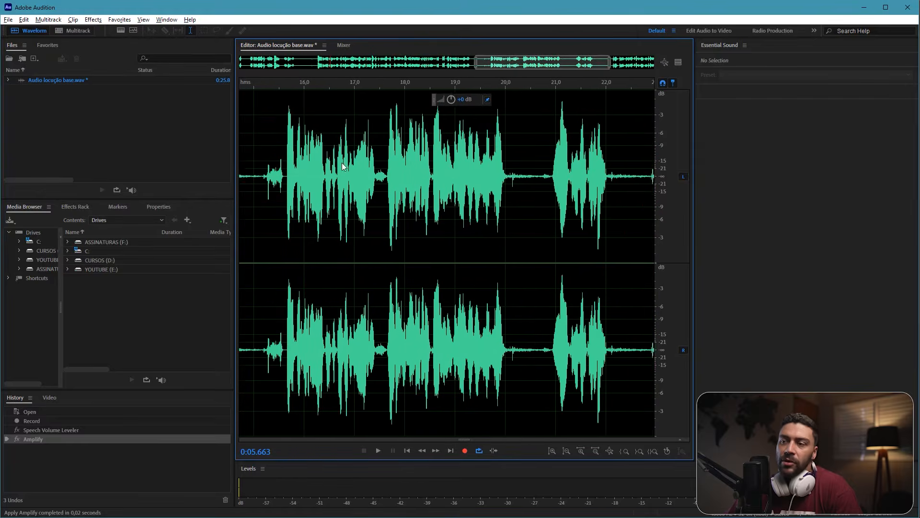
pyautogui.hscroll(-8, 359, 170)
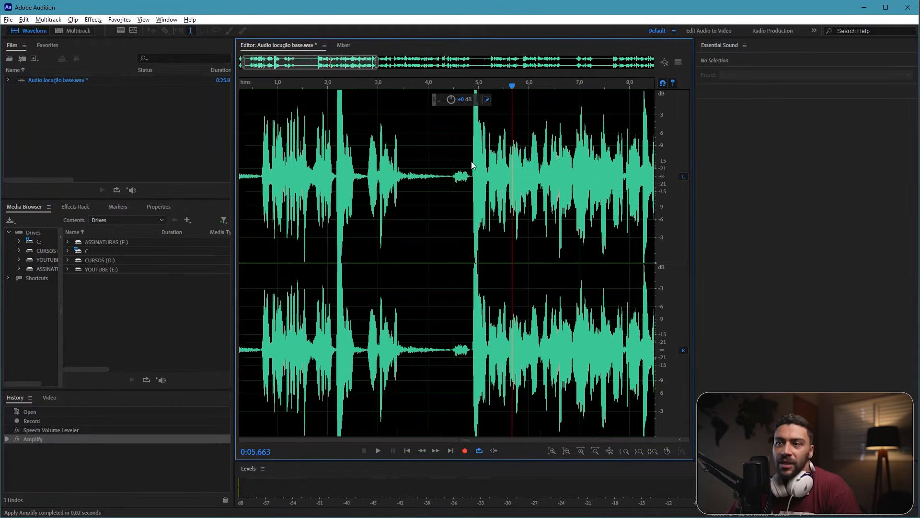
pyautogui.scroll(2, 341, 156)
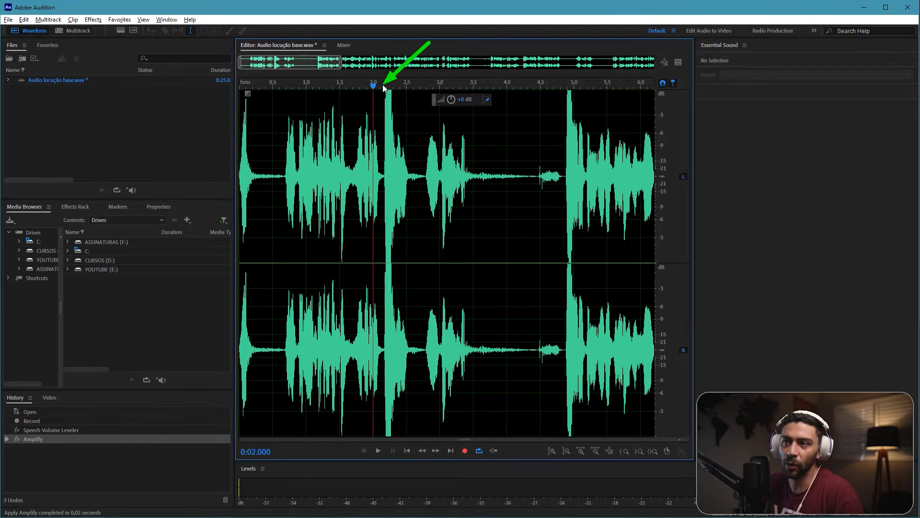
# Step: Play the recording from the start to about 5.5 s to hear the opening section
pyautogui.moveTo(372, 87); pyautogui.dragTo(240, 89)
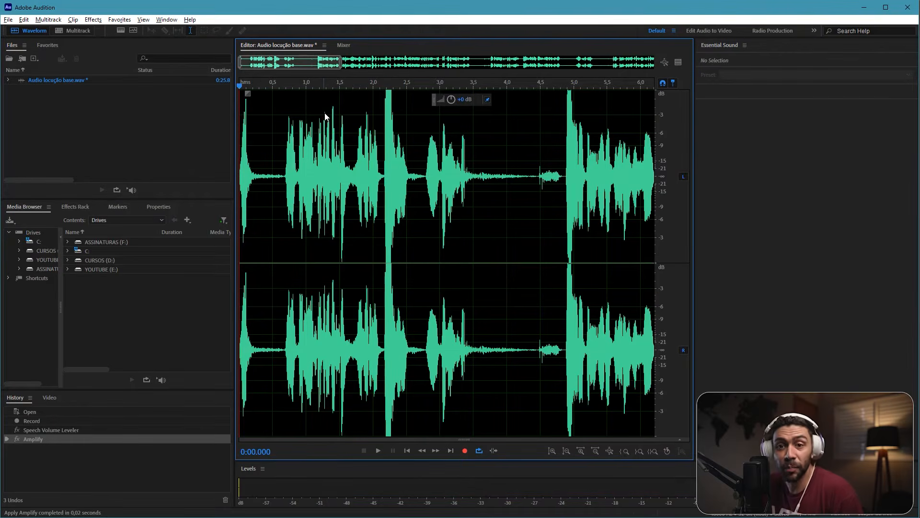
pyautogui.press('space')
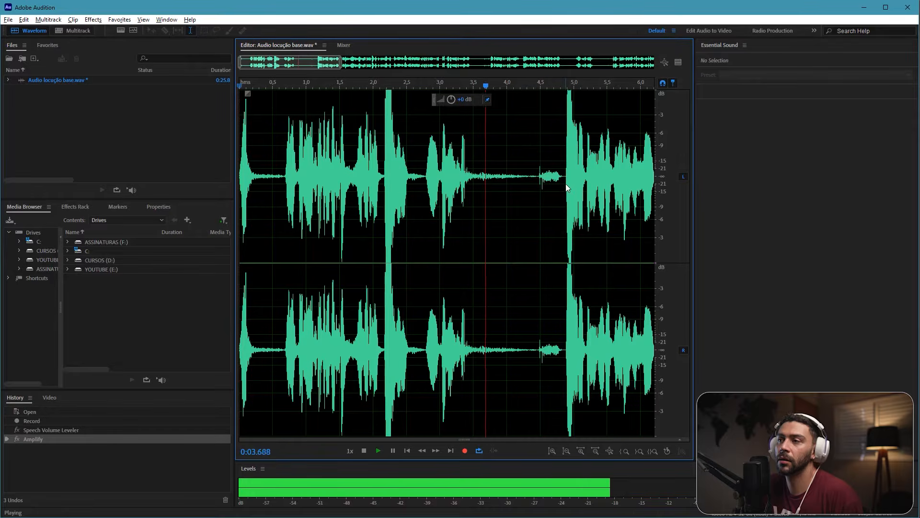
pyautogui.press('space')
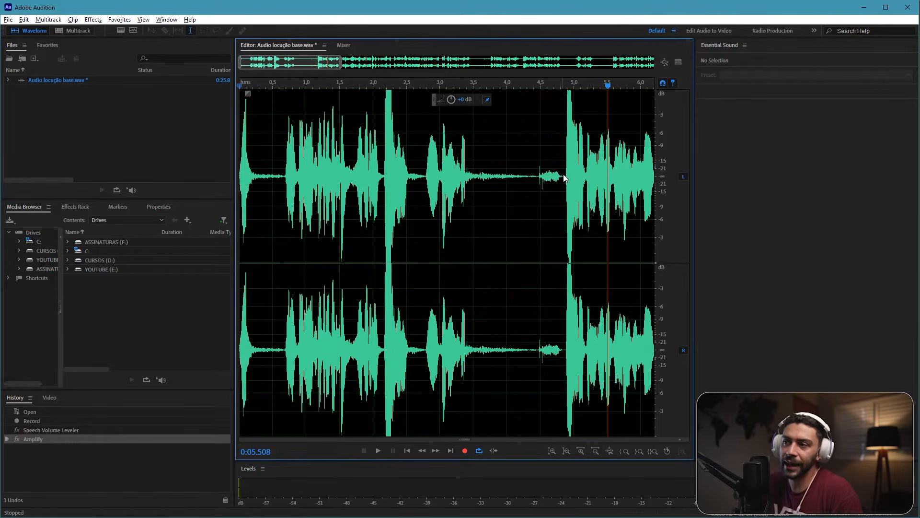
# Step: Select the opening section from the start to about 4.83 s, reduce its volume to silence, and clear the selection
pyautogui.moveTo(564, 176); pyautogui.dragTo(427, 185)
pyautogui.click(360, 189)
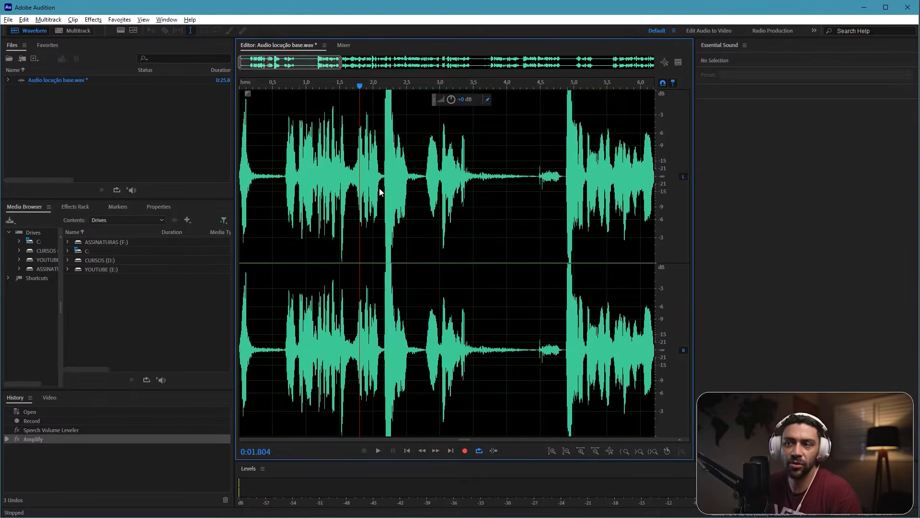
pyautogui.click(457, 188)
pyautogui.click(563, 179)
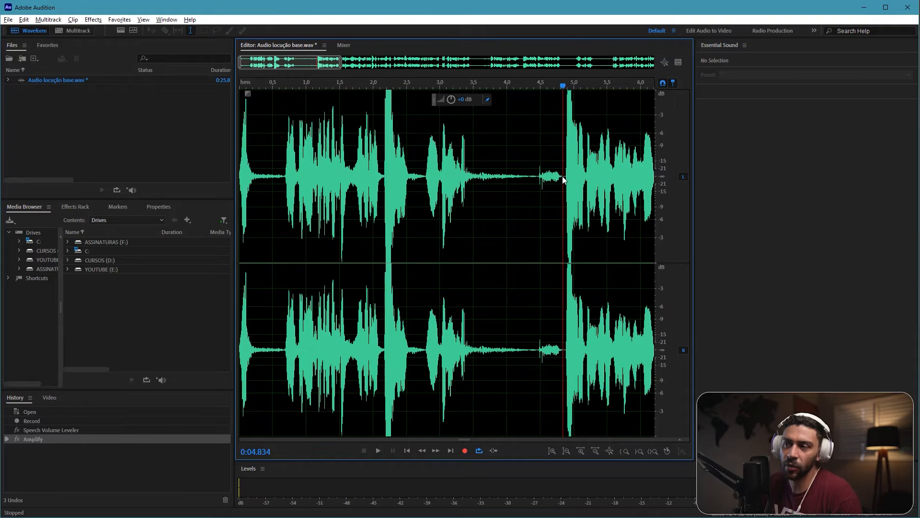
pyautogui.moveTo(564, 178); pyautogui.dragTo(240, 165)
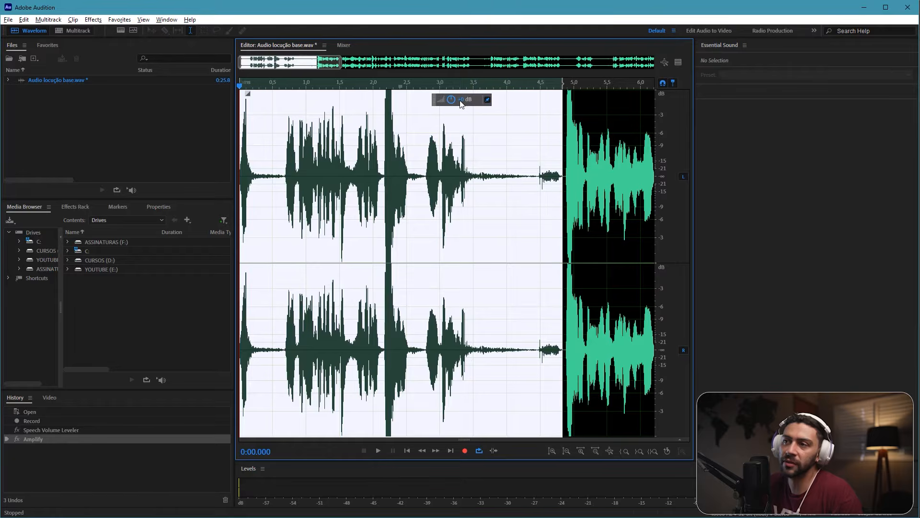
pyautogui.moveTo(462, 103); pyautogui.dragTo(473, 123)
pyautogui.click(318, 159)
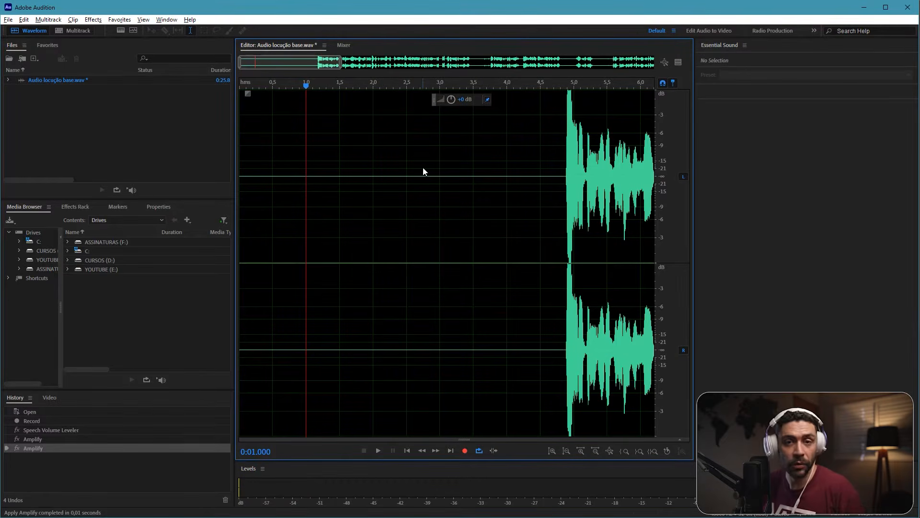
# Step: Listen to the passage from about 8.4 s to 10.5 s to locate the noise between words near 9.5 s
pyautogui.hscroll(10, 522, 176)
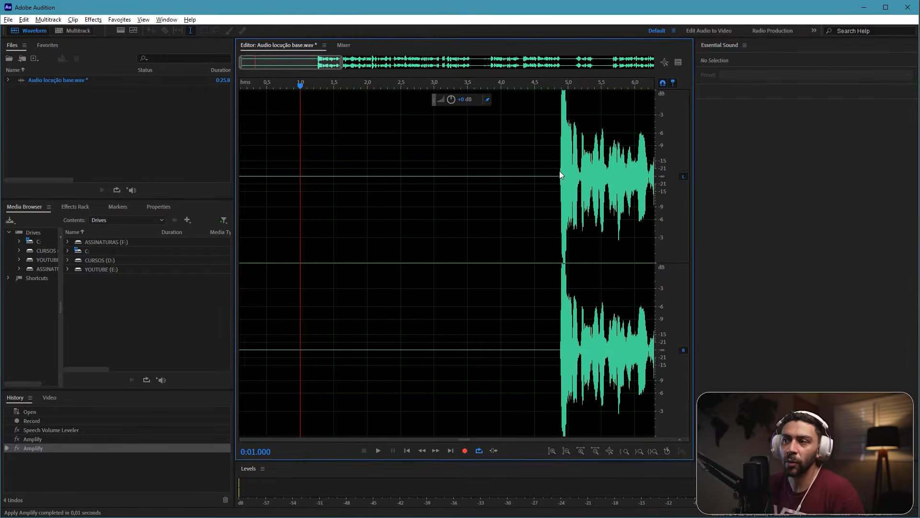
pyautogui.hscroll(5, 392, 167)
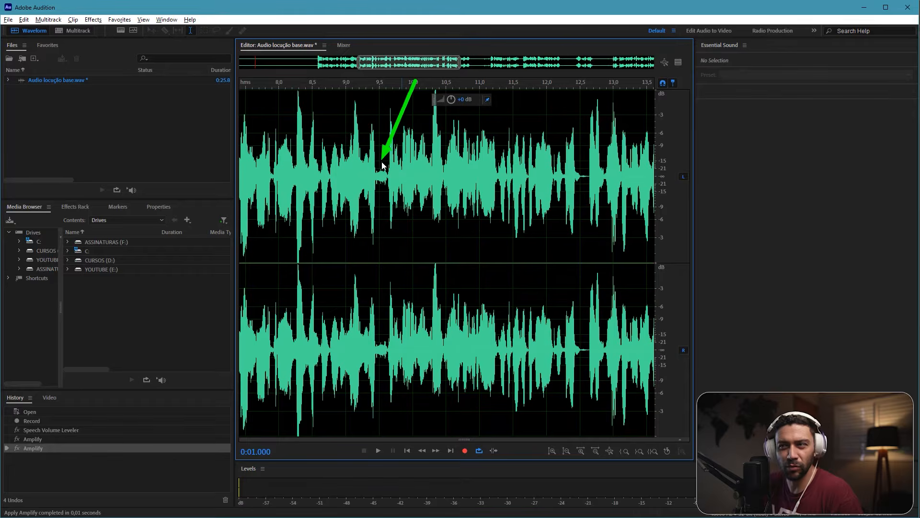
pyautogui.click(361, 83)
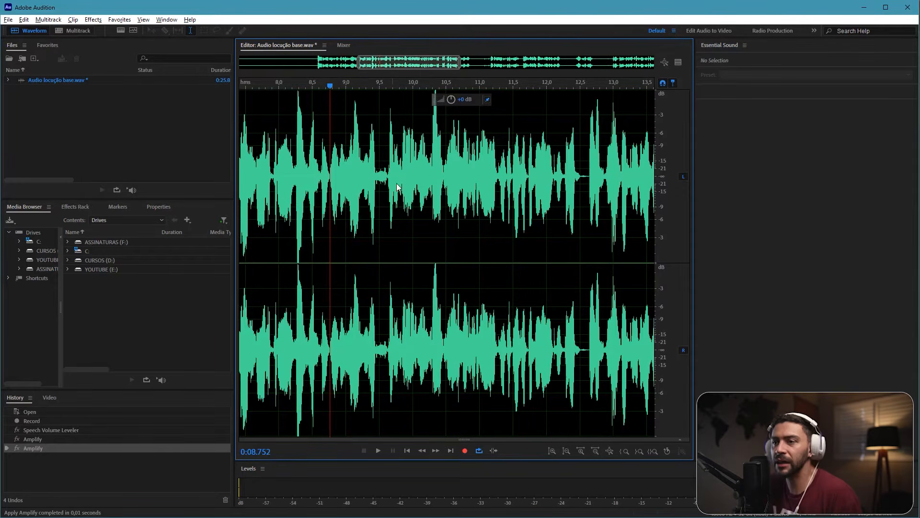
pyautogui.press('space')
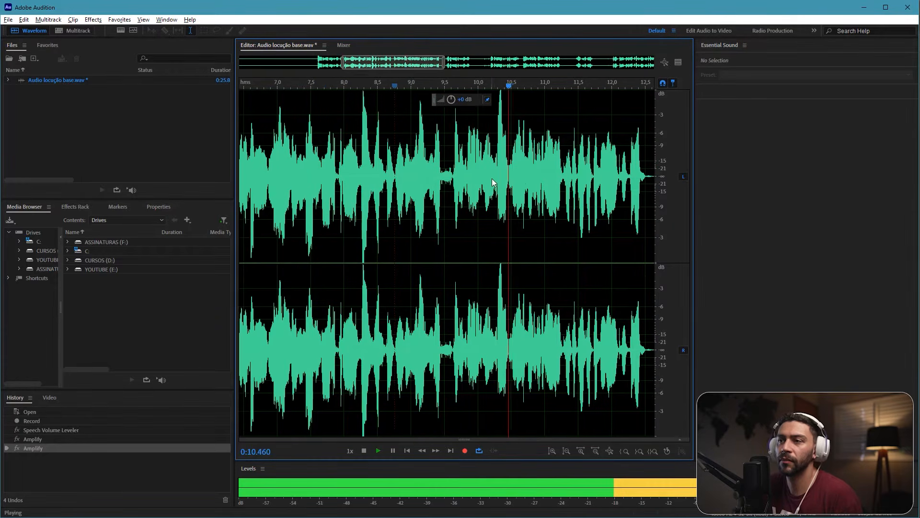
pyautogui.press('space')
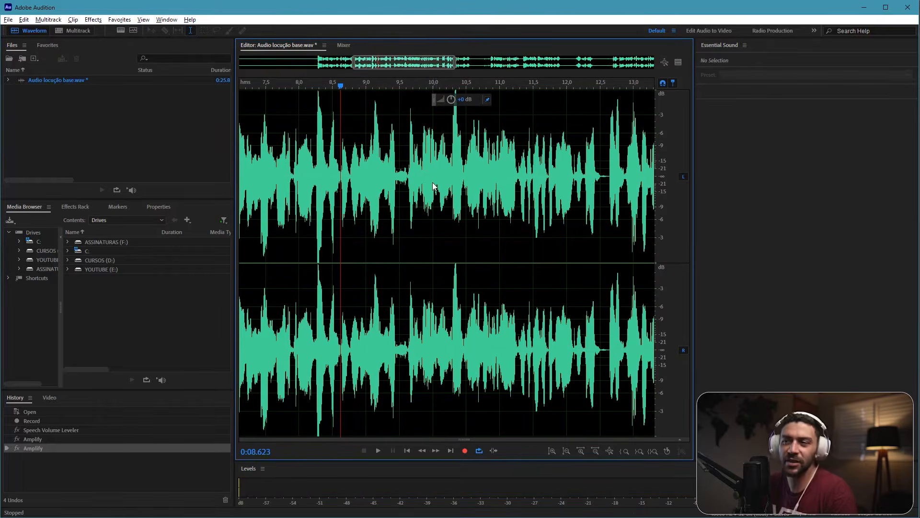
pyautogui.scroll(3, 414, 185)
pyautogui.press('space')
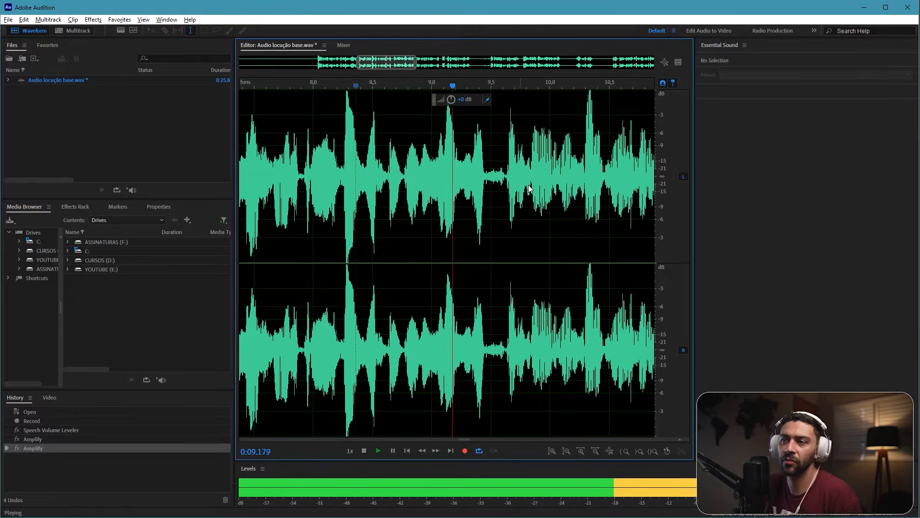
pyautogui.press('space')
# Step: Silence the noise between words from about 9.46 s to 9.63 s by lowering its volume, and play the passage back
pyautogui.moveTo(508, 183); pyautogui.dragTo(487, 183)
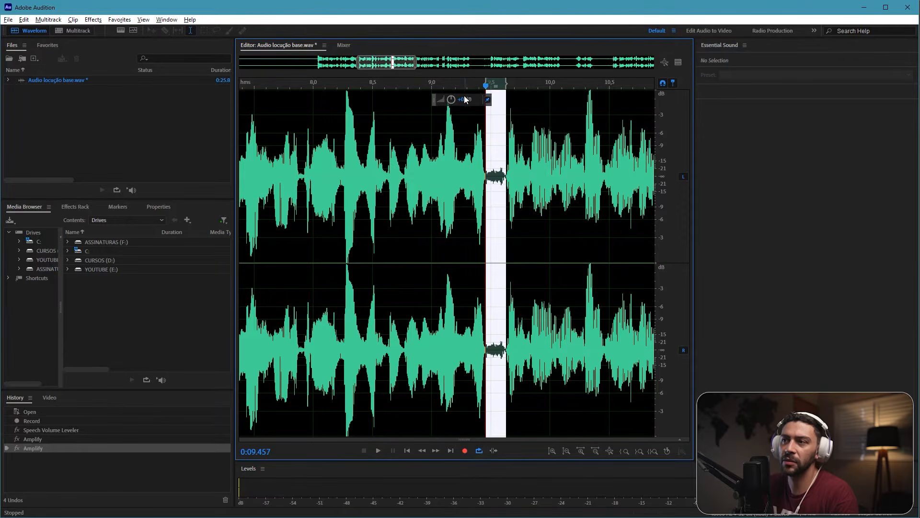
pyautogui.moveTo(465, 99); pyautogui.dragTo(424, 99)
pyautogui.click(364, 163)
pyautogui.press('space')
# Step: Delete the silent stretch from about 9.5 s to 9.59 s and play the passage to check the cut
pyautogui.moveTo(548, 187); pyautogui.dragTo(432, 177)
pyautogui.press('space')
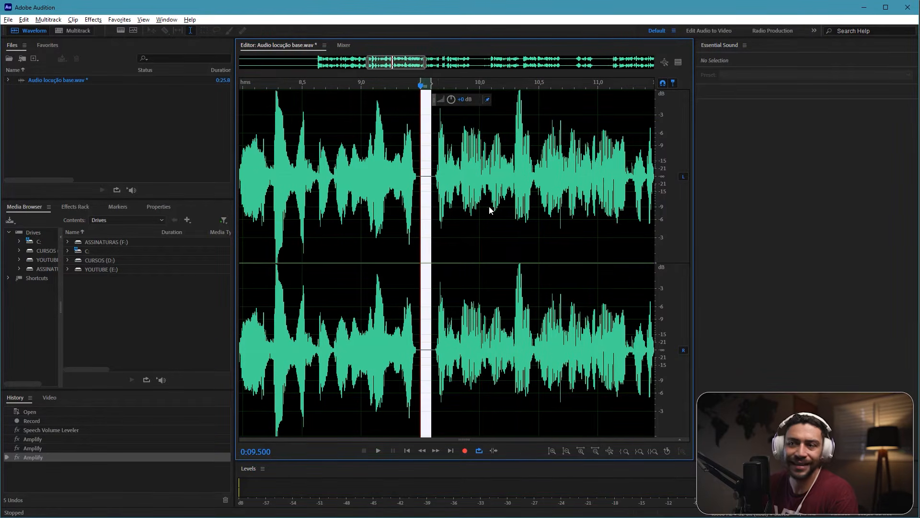
pyautogui.press('Delete')
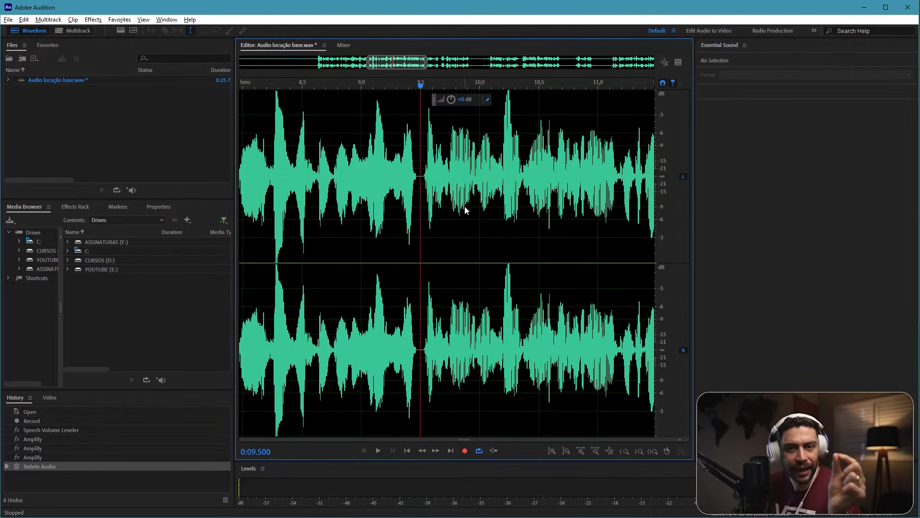
pyautogui.click(331, 178)
pyautogui.press('space')
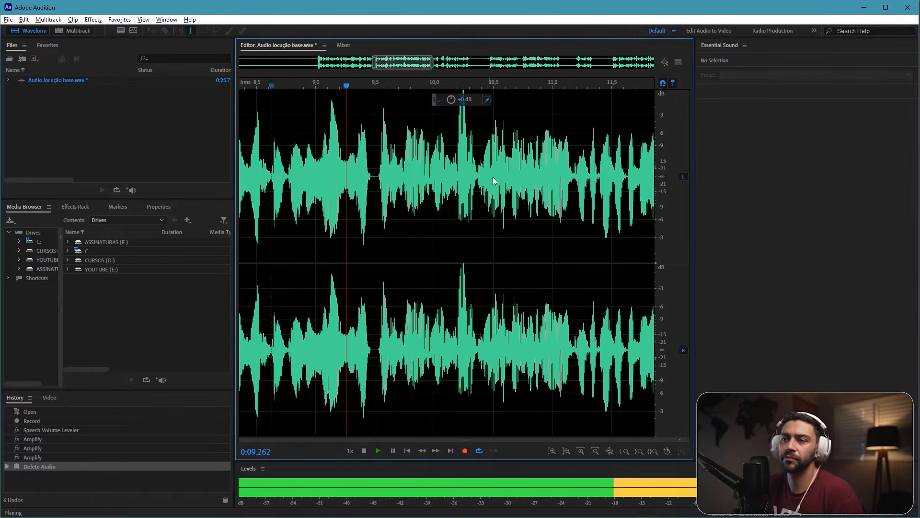
pyautogui.press('space')
# Step: Try deleting the remaining silent gap starting at about 9.45 s, and undo that deletion after listening to the join
pyautogui.hscroll(-2, 495, 171)
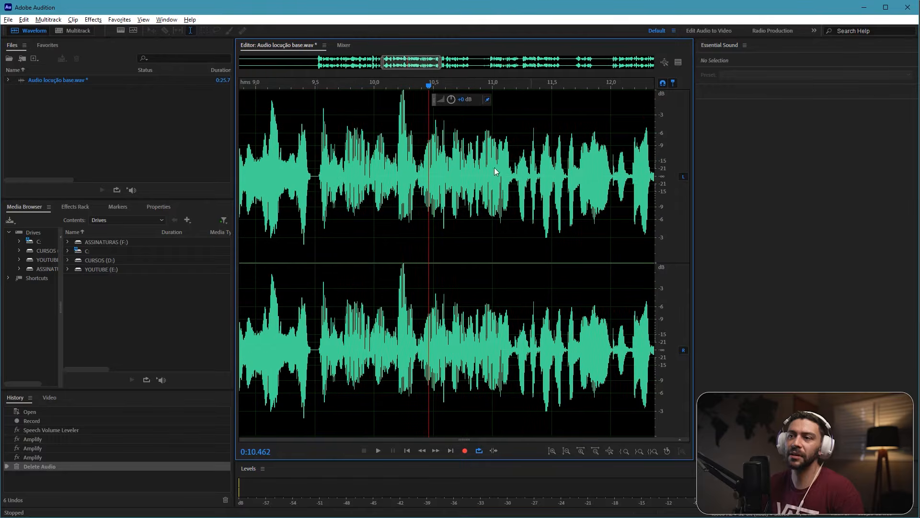
pyautogui.moveTo(309, 186); pyautogui.dragTo(319, 186)
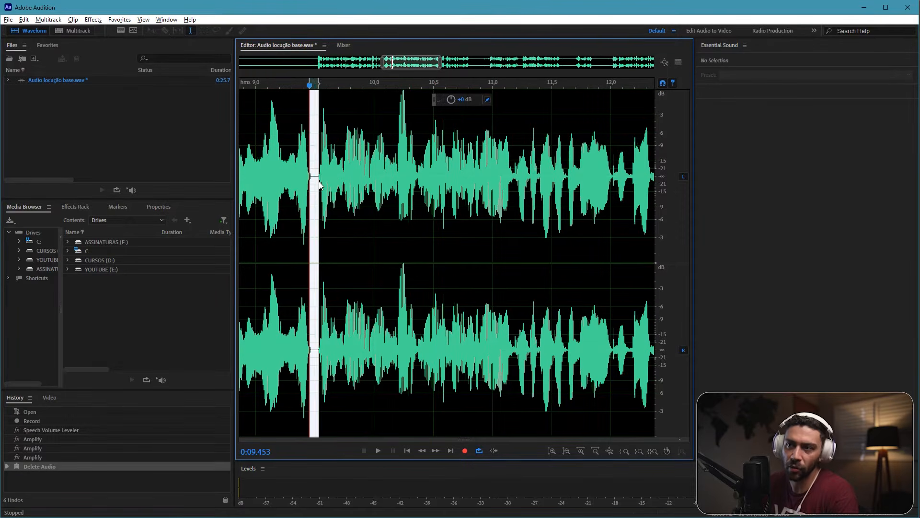
pyautogui.press('Delete')
pyautogui.press('space')
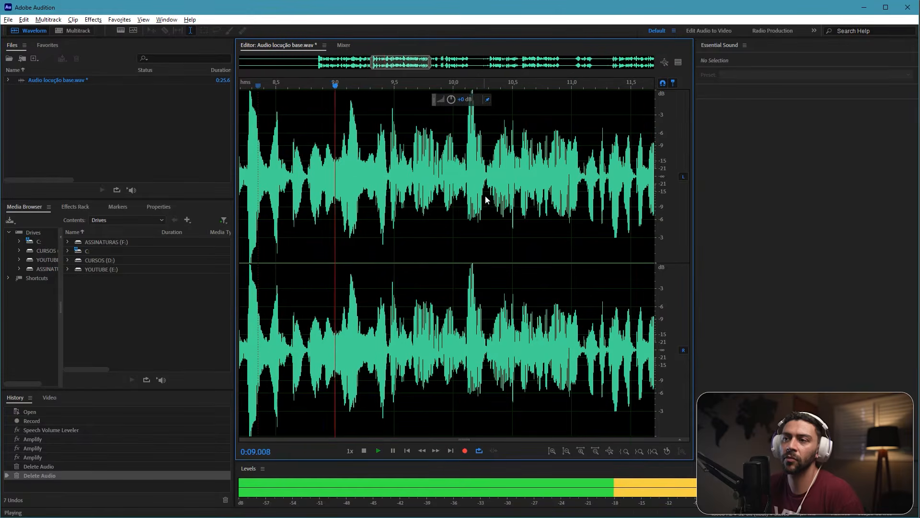
pyautogui.press('space')
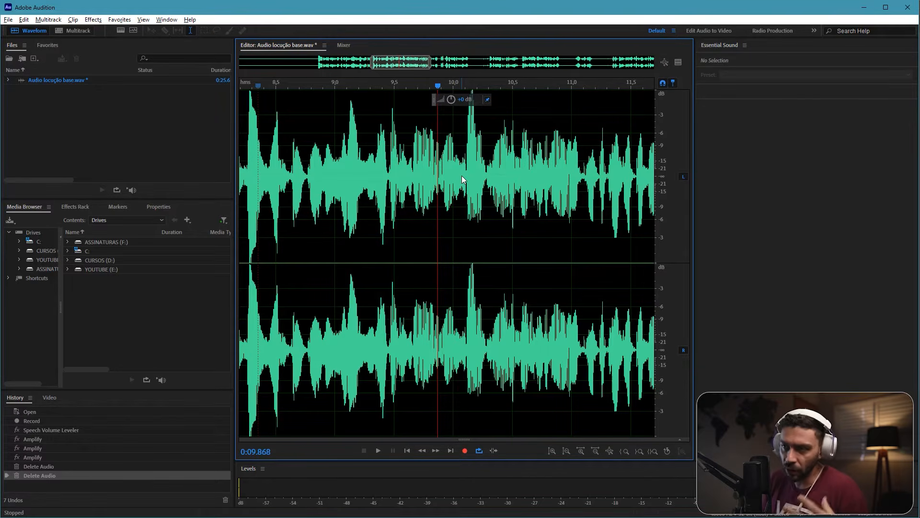
pyautogui.hotkey('ctrl', 'z')
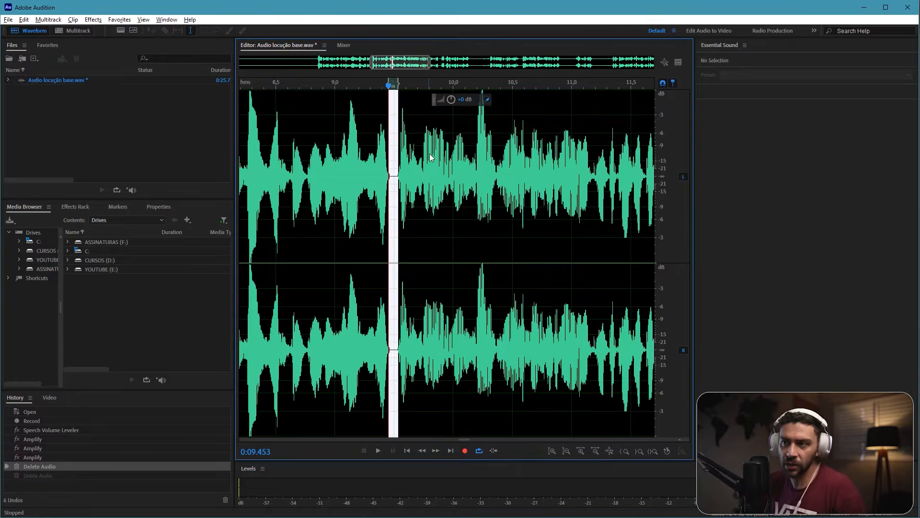
pyautogui.click(425, 198)
pyautogui.hscroll(-1, 427, 164)
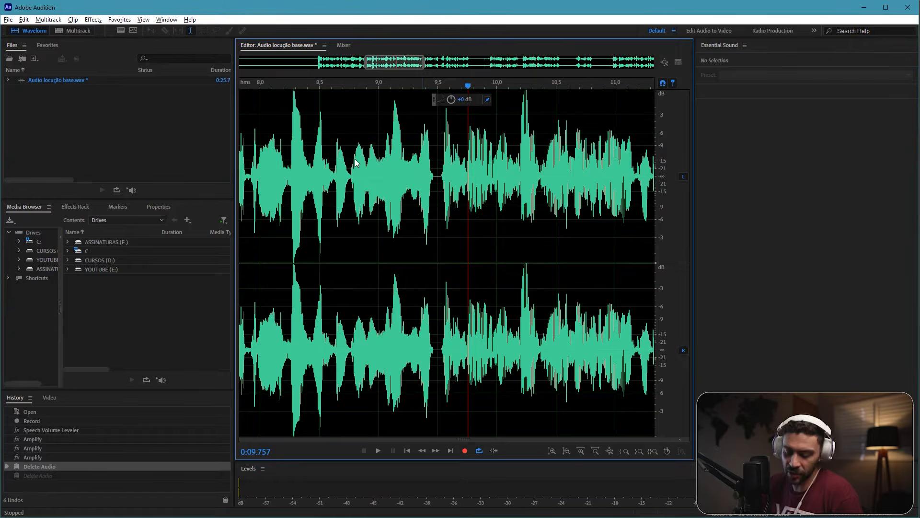
pyautogui.moveTo(329, 168)
pyautogui.mouseDown()
pyautogui.moveTo(335, 154)
pyautogui.moveTo(346, 171)
pyautogui.moveTo(360, 140)
pyautogui.moveTo(368, 168)
pyautogui.moveTo(445, 129)
pyautogui.mouseUp()
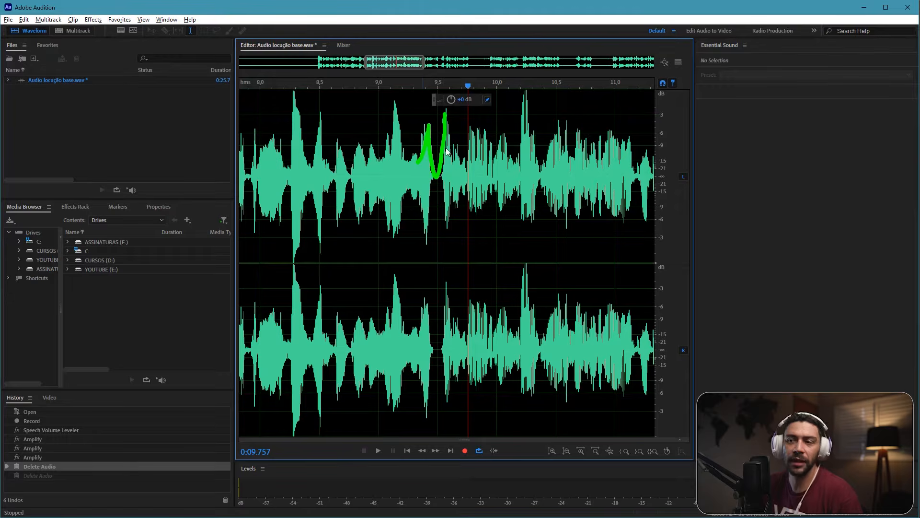
# Step: Play the recording after the cut near 9.5 s to about 10.7 s to check the passage
pyautogui.click(399, 182)
pyautogui.hscroll(2, 397, 181)
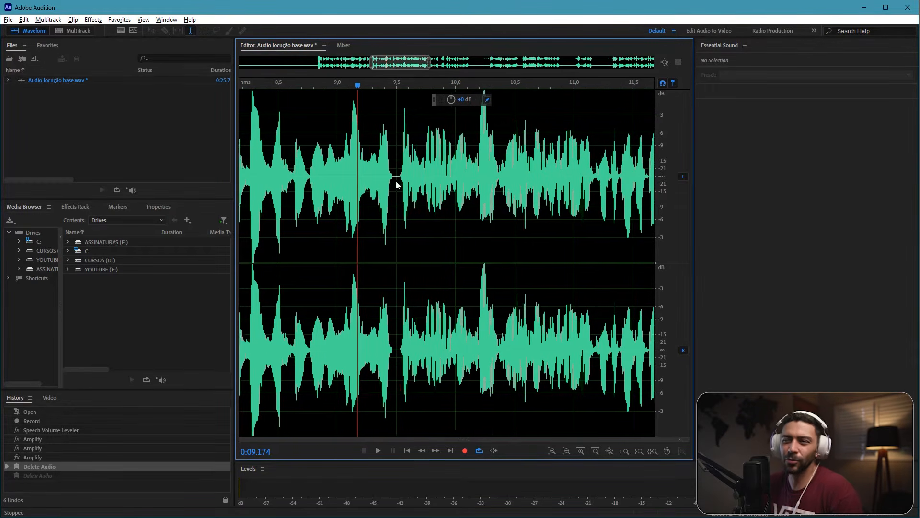
pyautogui.click(365, 177)
pyautogui.moveTo(424, 173); pyautogui.dragTo(377, 178)
pyautogui.click(267, 173)
pyautogui.press('space')
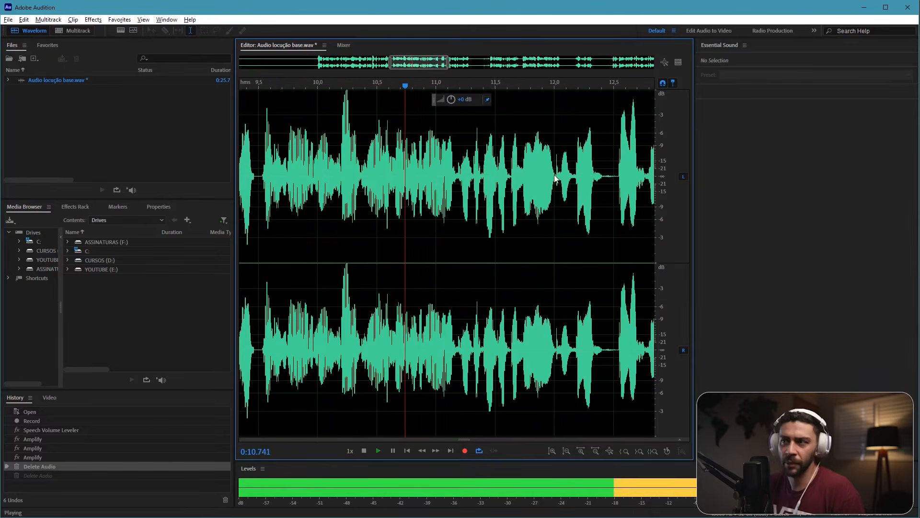
pyautogui.press('space')
# Step: Listen repeatedly to the passage from about 11.5 s to 13 s to judge the pause between words near 12.4 s
pyautogui.moveTo(555, 178); pyautogui.dragTo(392, 174)
pyautogui.moveTo(488, 102); pyautogui.dragTo(440, 171)
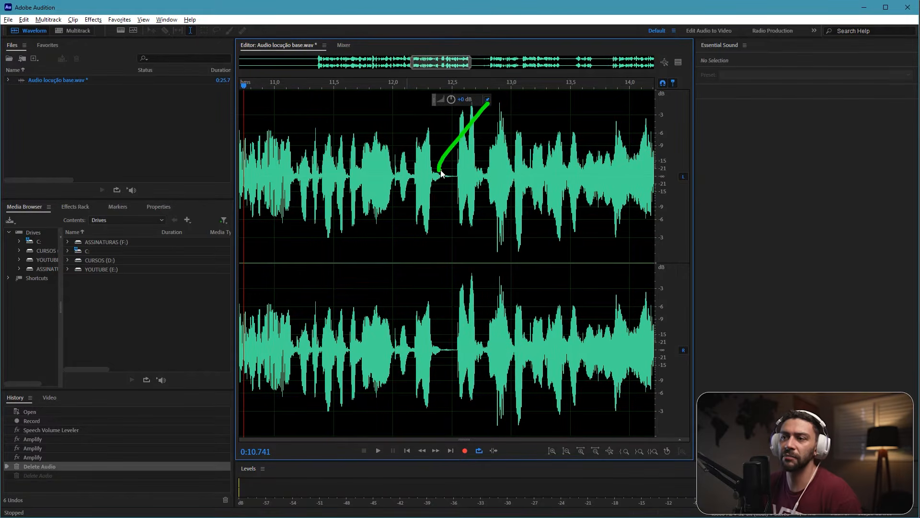
pyautogui.click(394, 178)
pyautogui.press('space')
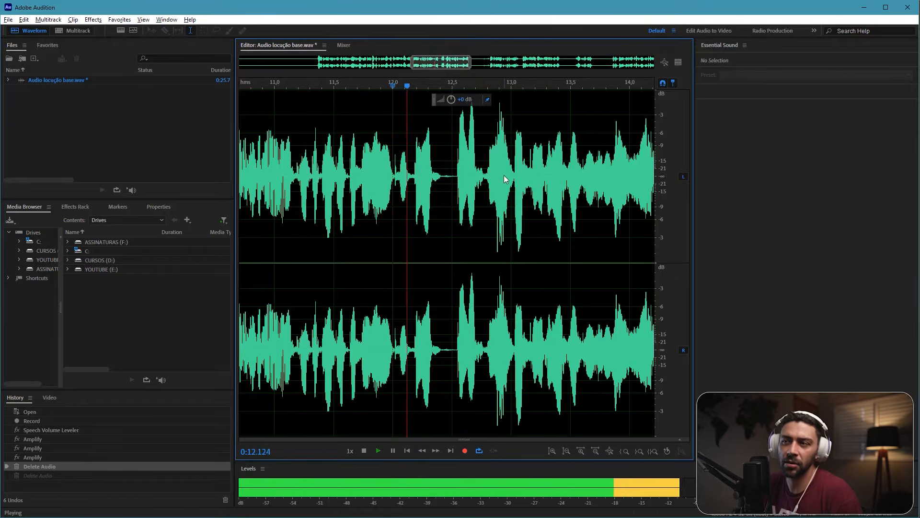
pyautogui.press('space')
pyautogui.moveTo(448, 175); pyautogui.dragTo(376, 174)
pyautogui.click(296, 175)
pyautogui.press('space')
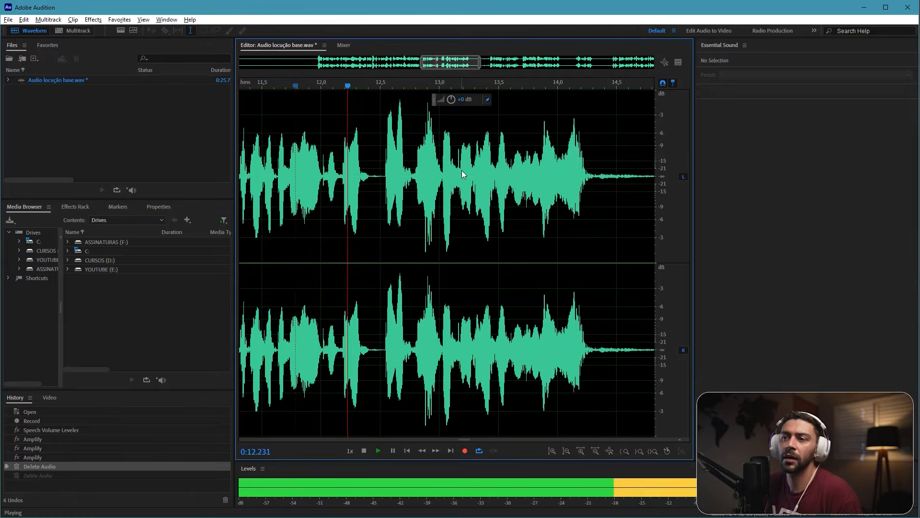
pyautogui.press('space')
pyautogui.moveTo(444, 165); pyautogui.dragTo(423, 166)
pyautogui.click(363, 164)
pyautogui.click(306, 167)
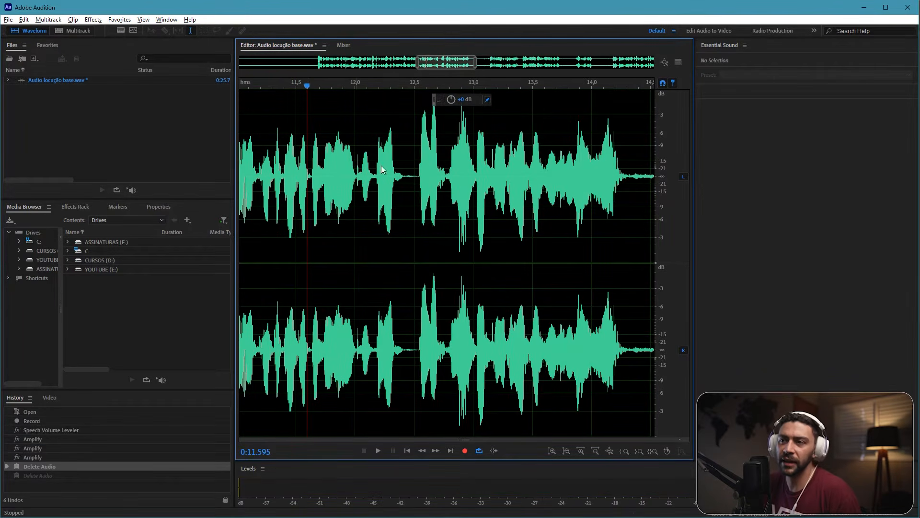
pyautogui.click(466, 167)
pyautogui.click(303, 172)
pyautogui.press('space')
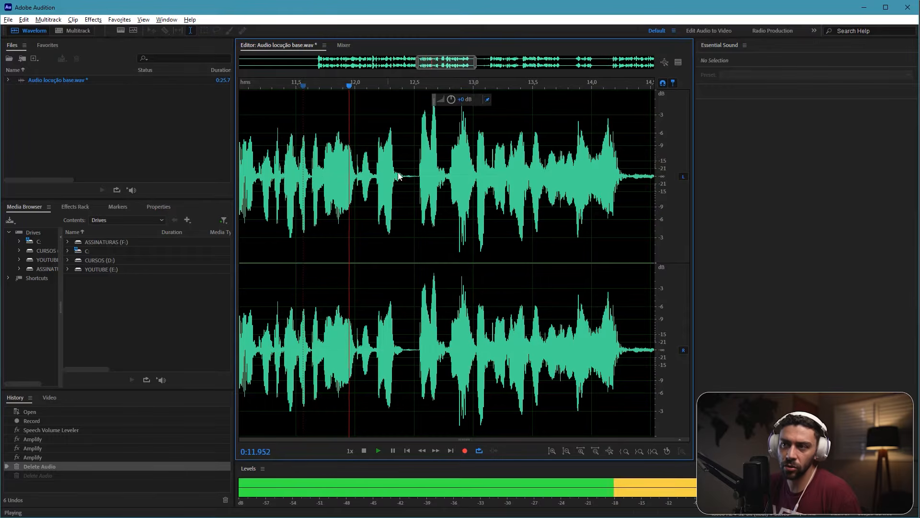
pyautogui.press('space')
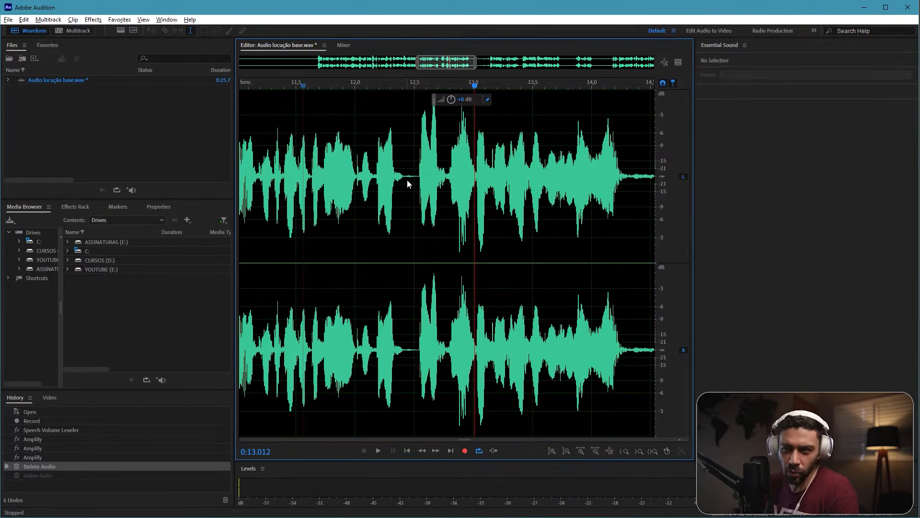
# Step: Delete the short gap between words near 12.5 s and play the passage back from about 11.4 s
pyautogui.click(405, 184)
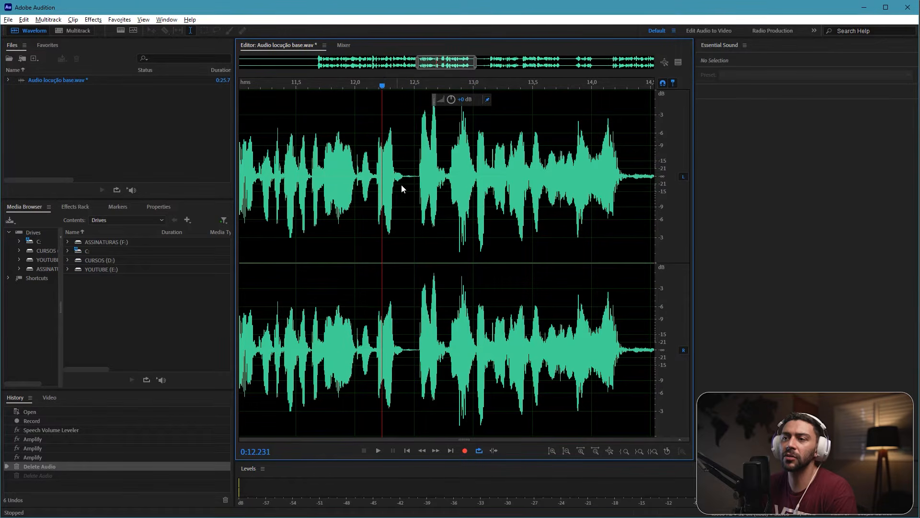
pyautogui.moveTo(409, 184); pyautogui.dragTo(413, 186)
pyautogui.press('Delete')
pyautogui.click(309, 186)
pyautogui.hscroll(-2, 484, 180)
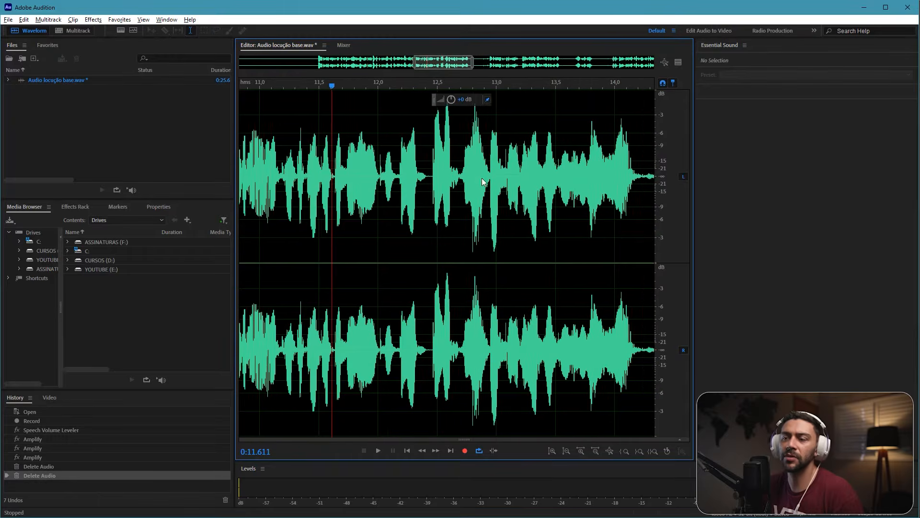
pyautogui.click(313, 179)
pyautogui.click(308, 173)
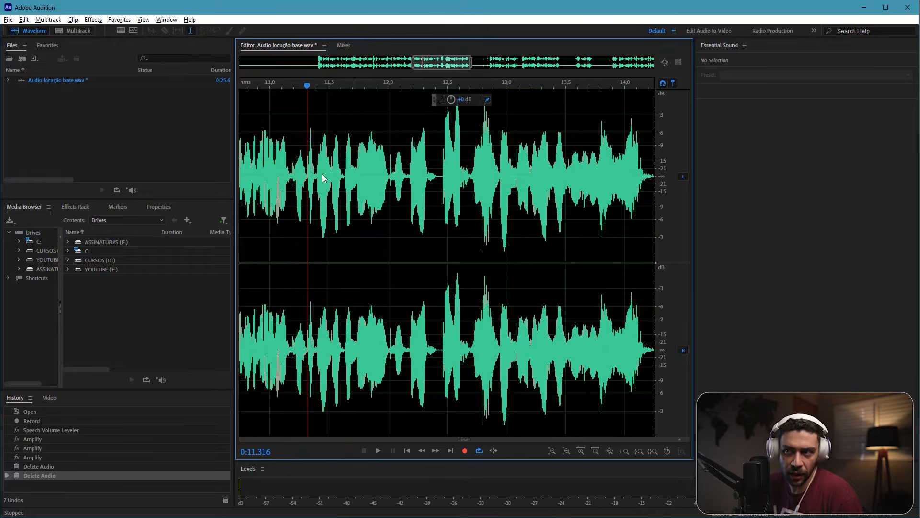
pyautogui.click(317, 171)
pyautogui.press('space')
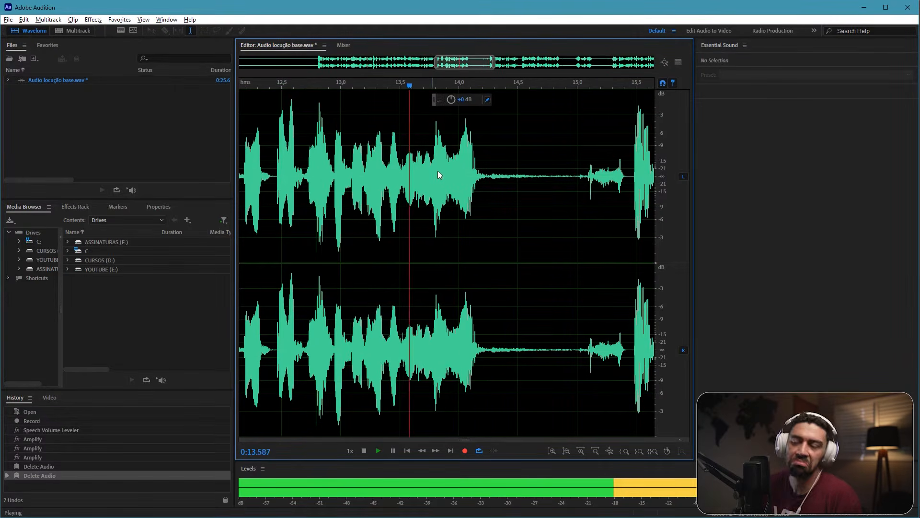
pyautogui.press('space')
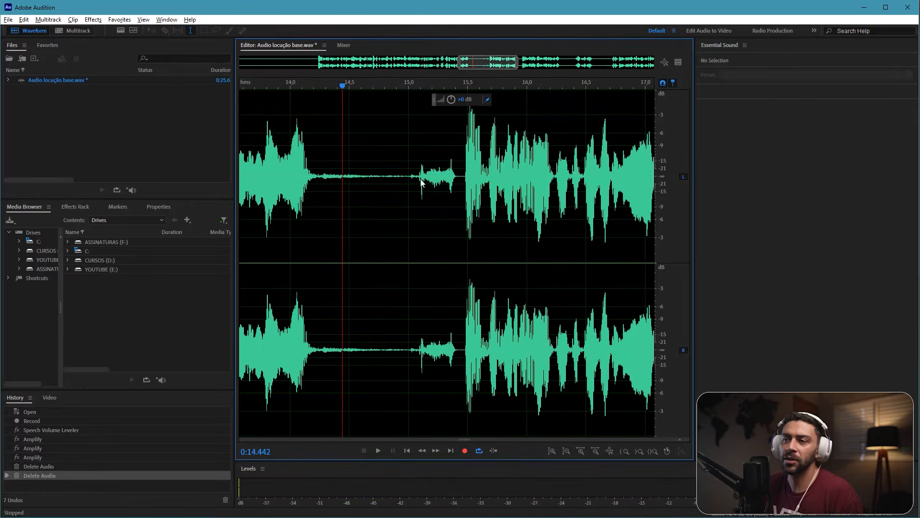
# Step: Examine the trailing noise and breath between about 14.1 s and 15.4 s by listening and briefly showing the spectral frequency display
pyautogui.press('space')
pyautogui.press('space')
pyautogui.moveTo(427, 188); pyautogui.dragTo(472, 190)
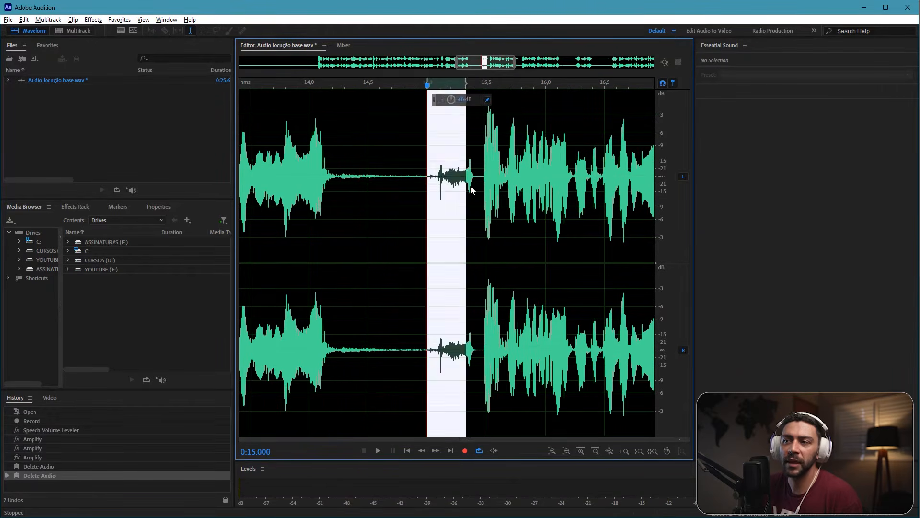
pyautogui.click(397, 195)
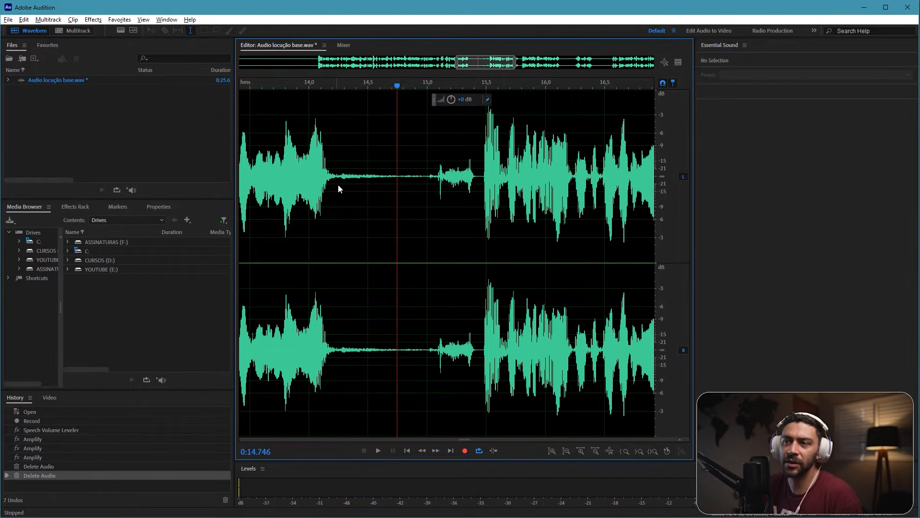
pyautogui.click(280, 189)
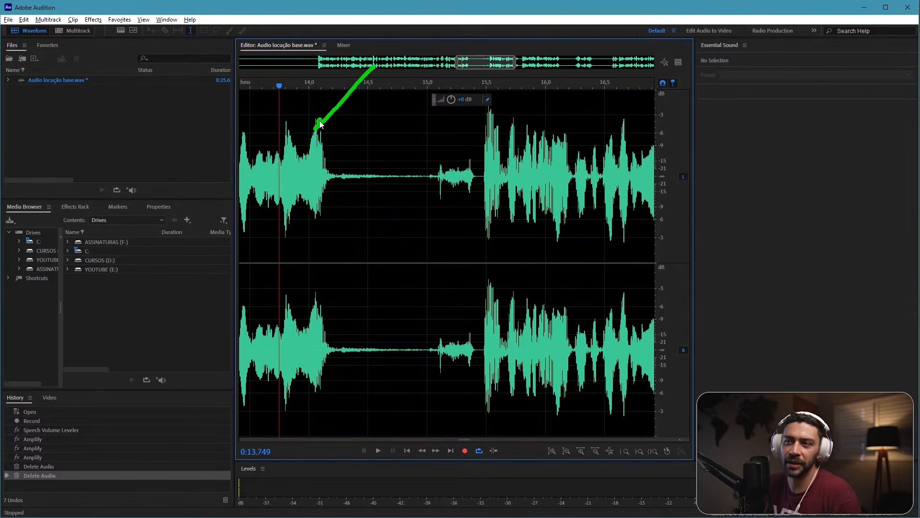
pyautogui.press('space')
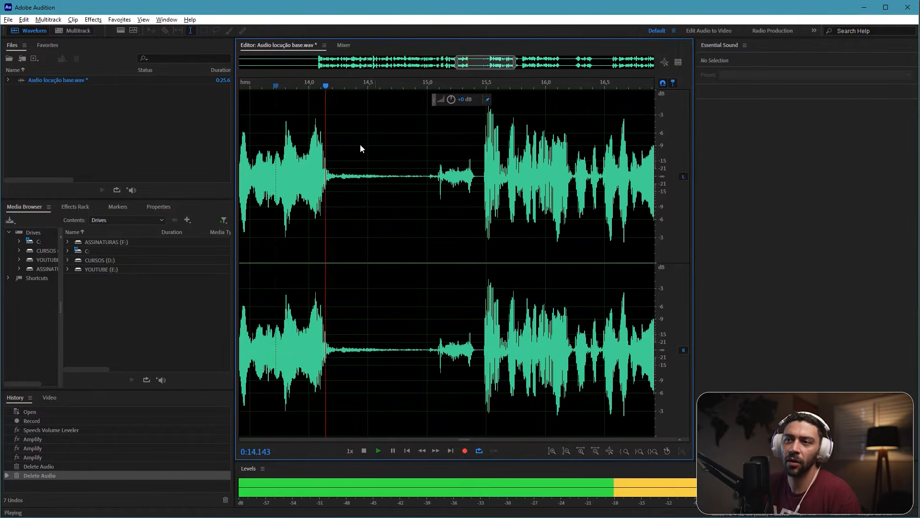
pyautogui.press('space')
pyautogui.hotkey('shift', 'd')
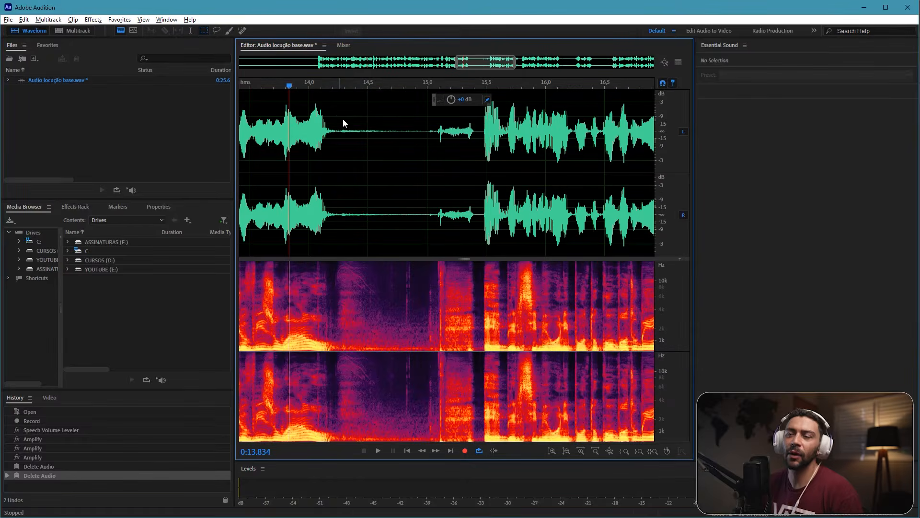
pyautogui.hotkey('shift', 'd')
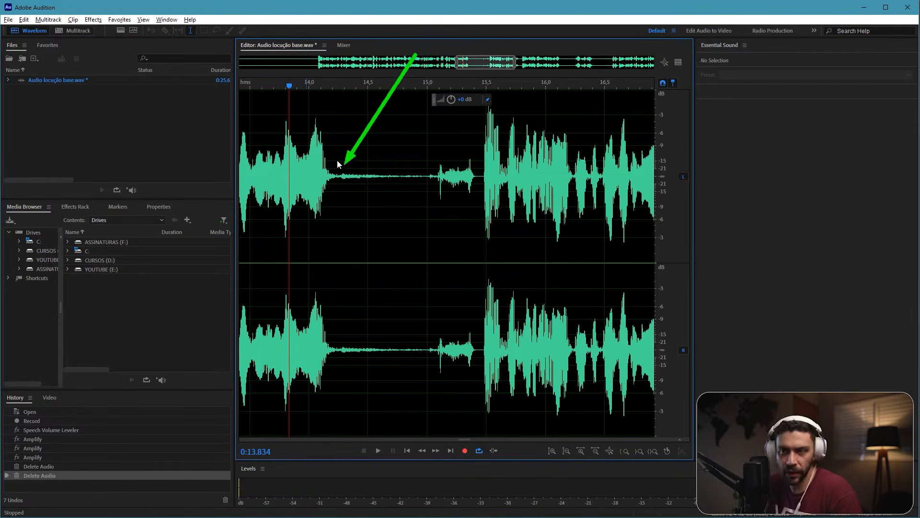
# Step: Silence the trailing noise and breath from about 14.19 s to 15.45 s by lowering the selection's volume
pyautogui.moveTo(331, 175); pyautogui.dragTo(481, 176)
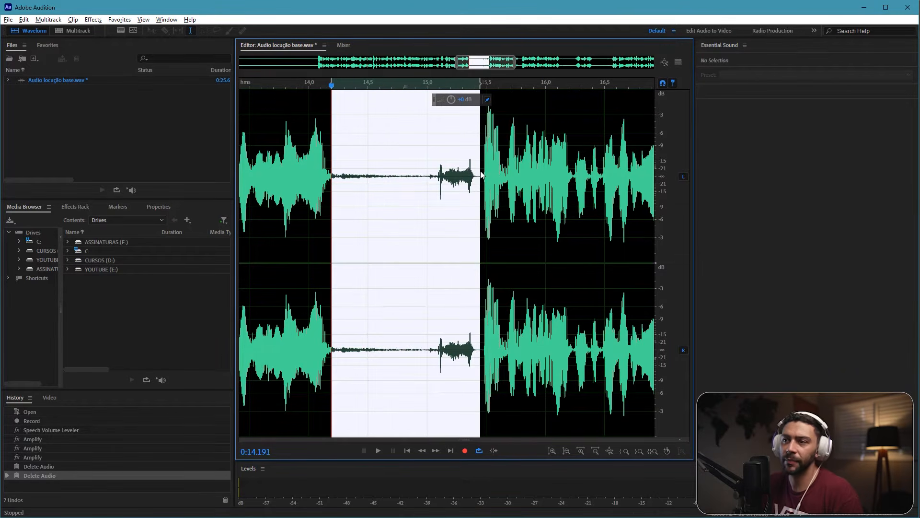
pyautogui.moveTo(466, 106); pyautogui.dragTo(310, 120)
pyautogui.click(351, 136)
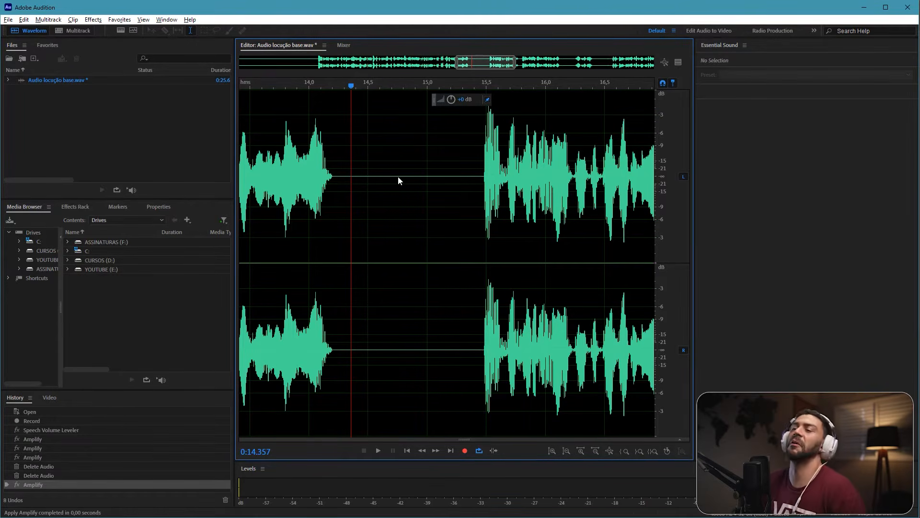
# Step: Try deleting the silent stretch from about 14.24 s to 15.42 s, and undo that deletion
pyautogui.moveTo(337, 182); pyautogui.dragTo(477, 179)
pyautogui.press('Delete')
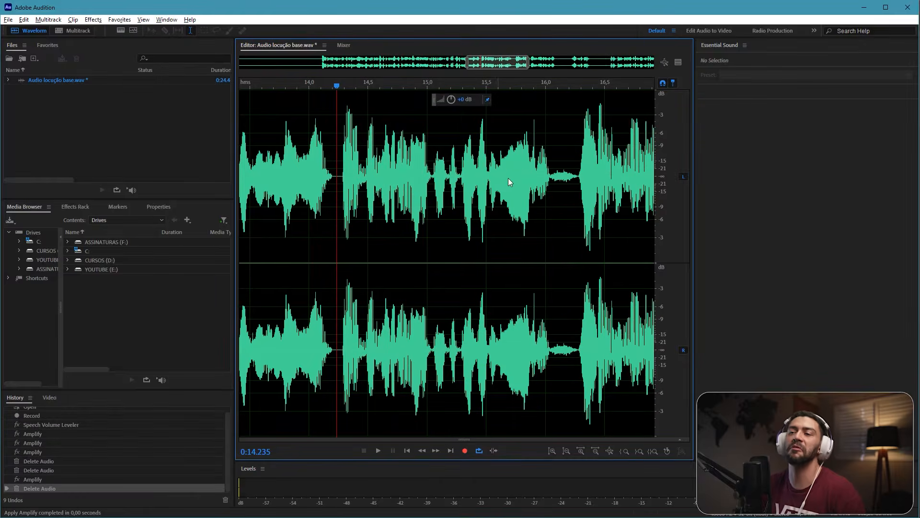
pyautogui.hotkey('ctrl', 'z')
pyautogui.click(346, 187)
pyautogui.click(334, 187)
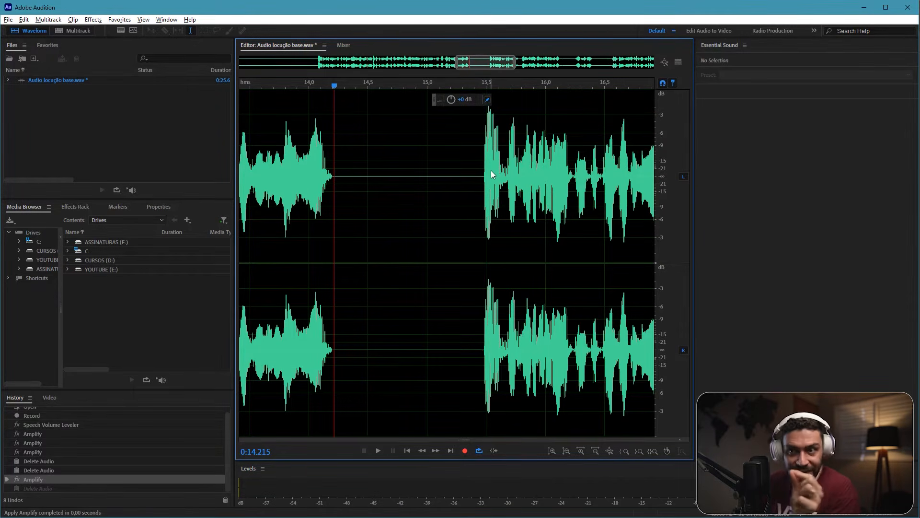
# Step: Play the next phrase and silence the breath from about 17.24 s to 17.46 s by lowering its volume
pyautogui.press('space')
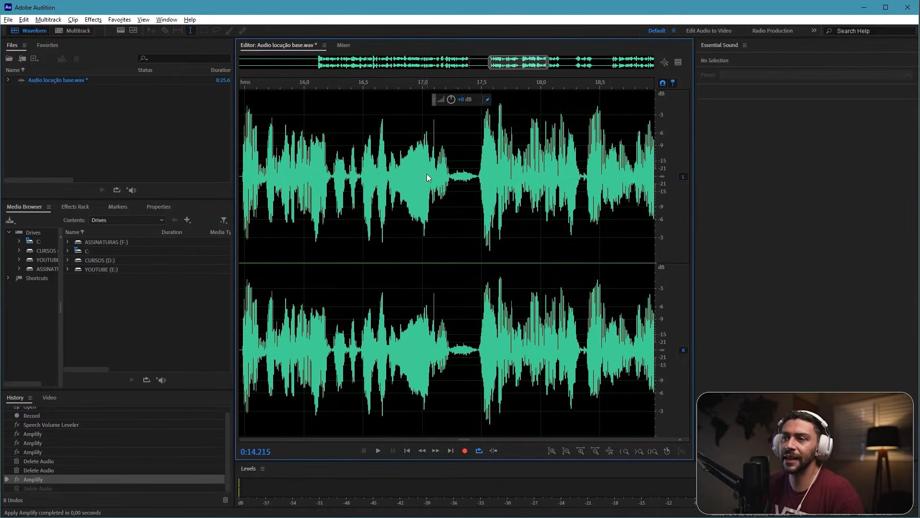
pyautogui.press('space')
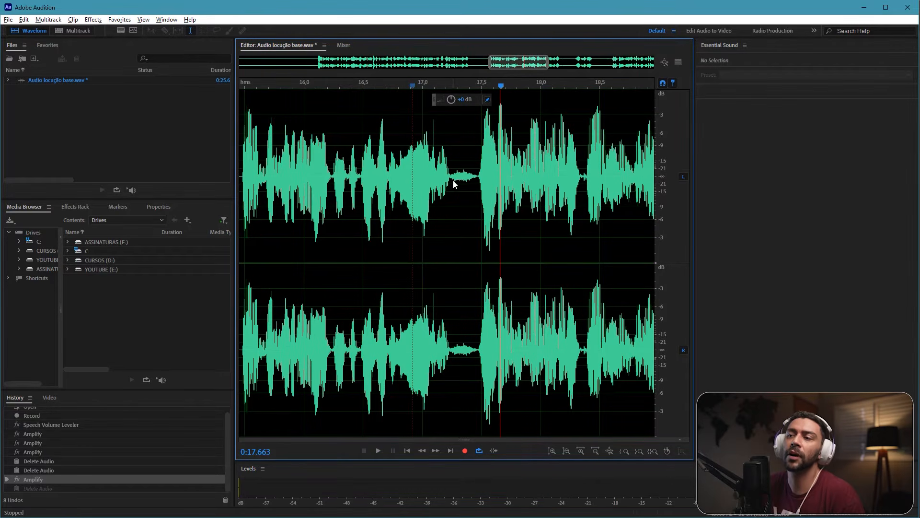
pyautogui.moveTo(450, 181); pyautogui.dragTo(480, 171)
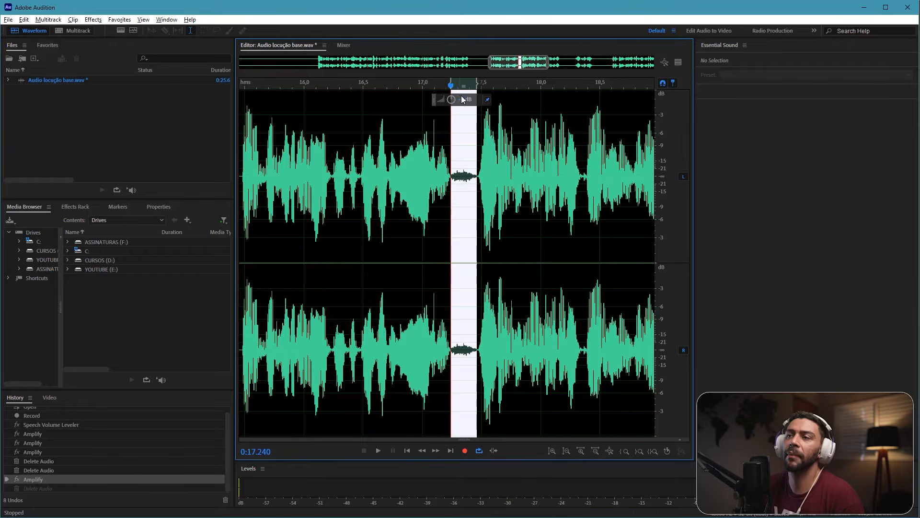
pyautogui.moveTo(463, 99); pyautogui.dragTo(402, 98)
pyautogui.click(382, 139)
# Step: Play onward and silence the noisy pause from about 19.82 s to 20.75 s by lowering its volume
pyautogui.press('space')
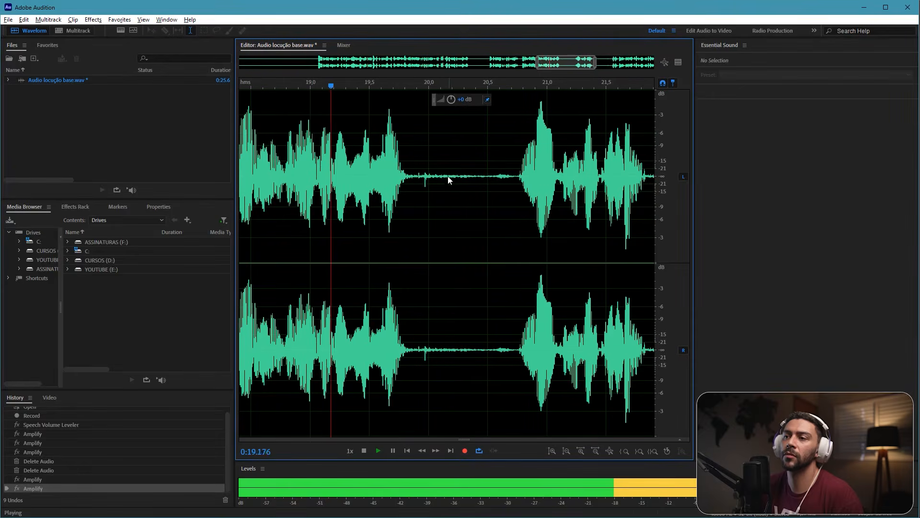
pyautogui.press('space')
pyautogui.moveTo(406, 185); pyautogui.dragTo(518, 139)
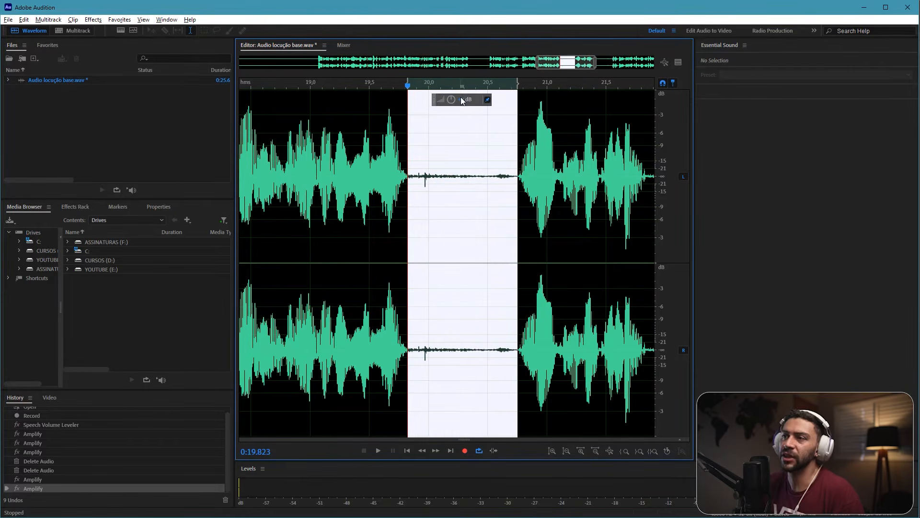
pyautogui.moveTo(461, 98); pyautogui.dragTo(360, 106)
pyautogui.click(350, 129)
# Step: Play the ending and silence everything from about 21.87 s to the end of the recording by lowering its volume
pyautogui.press('space')
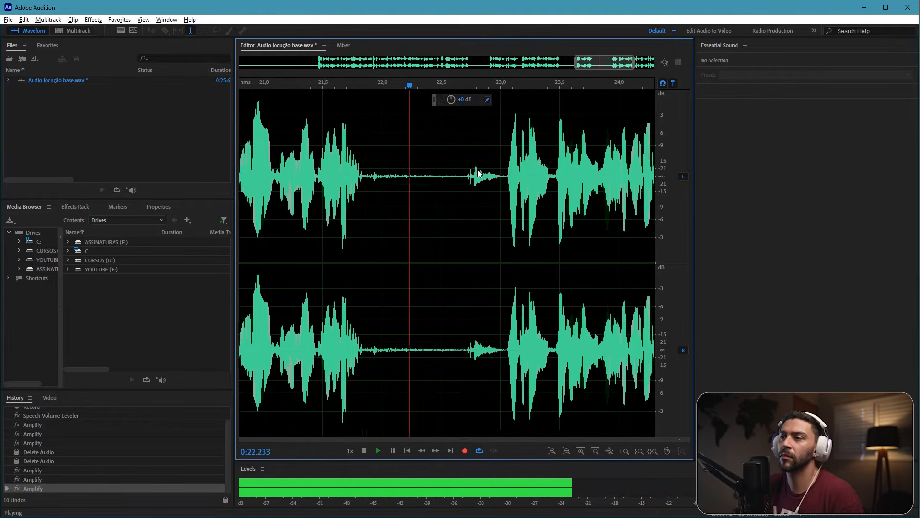
pyautogui.press('space')
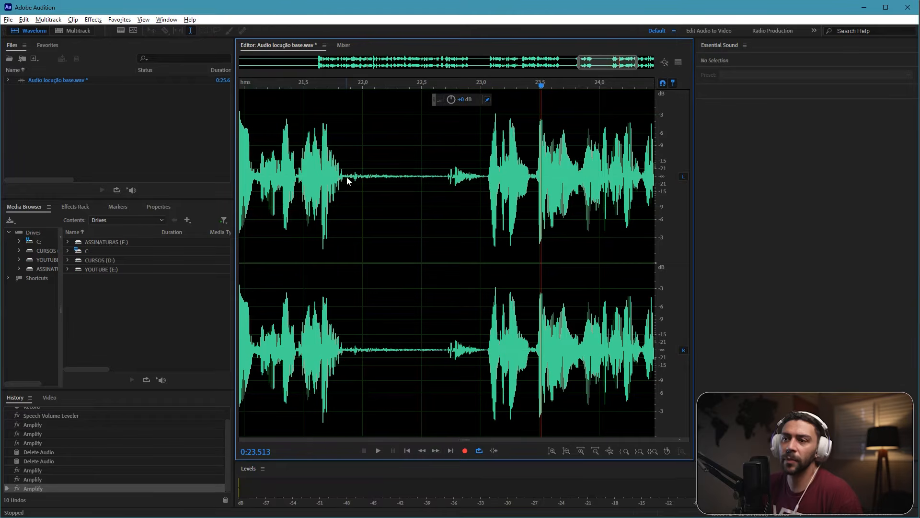
pyautogui.moveTo(348, 181); pyautogui.dragTo(731, 204)
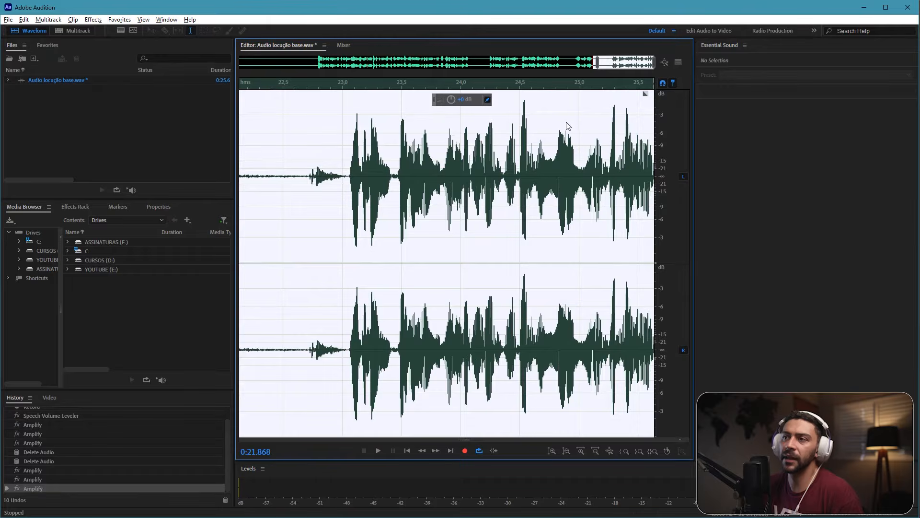
pyautogui.moveTo(463, 99); pyautogui.dragTo(287, 116)
pyautogui.click(450, 162)
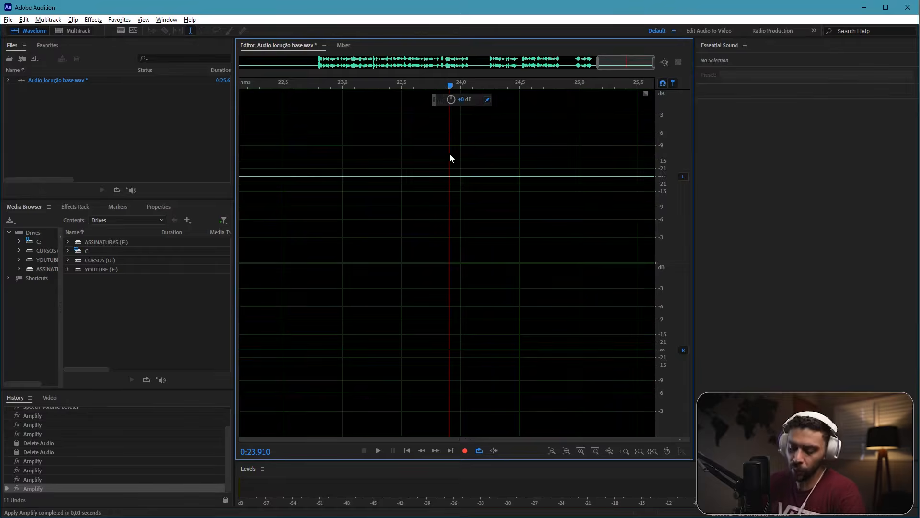
# Step: Delete the silent lead-in from 0 to about 4.3 s, and delete the trailing silence from 18 s to the end
pyautogui.scroll(-5, 455, 158)
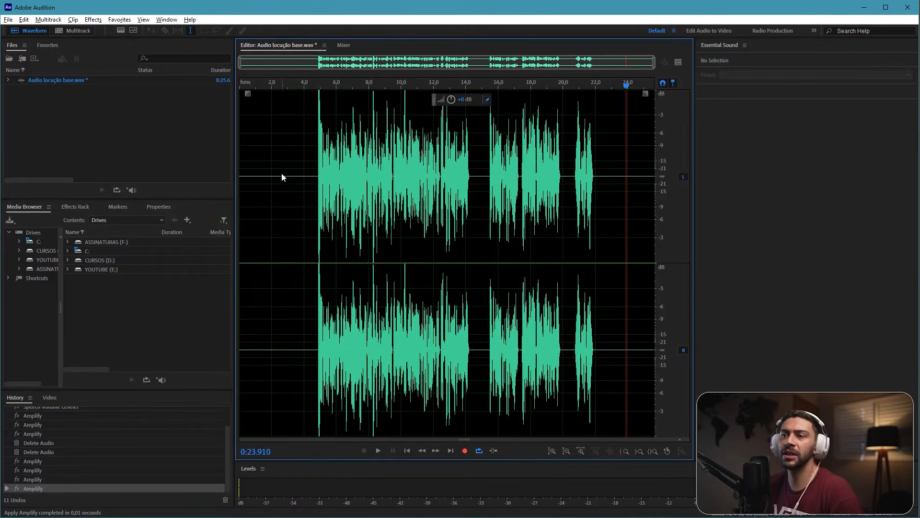
pyautogui.click(289, 179)
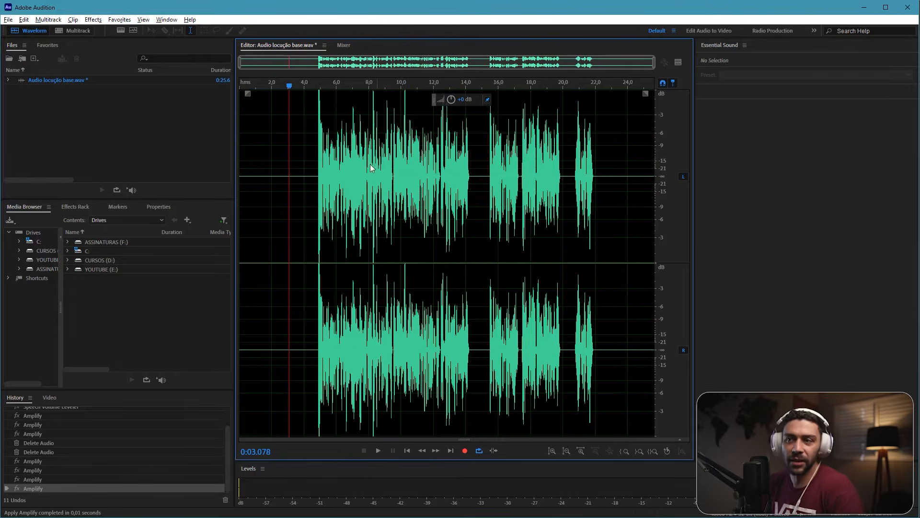
pyautogui.moveTo(308, 183); pyautogui.dragTo(238, 188)
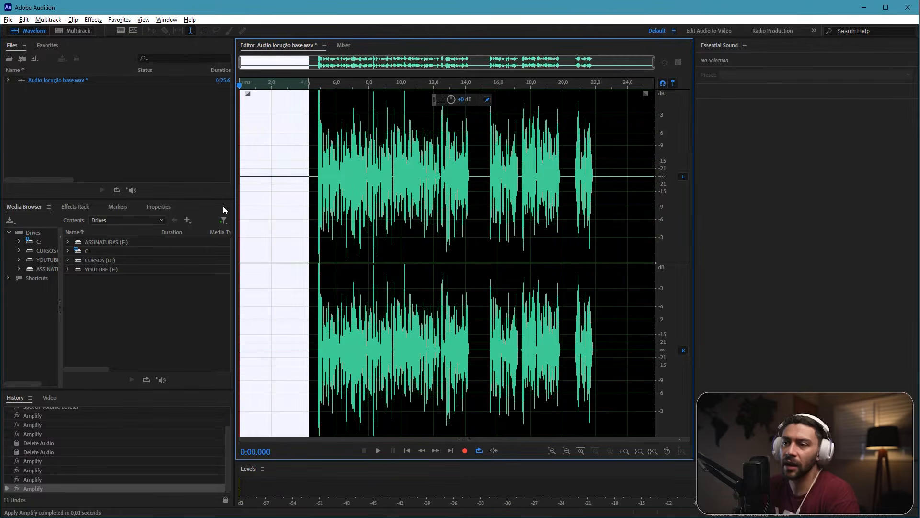
pyautogui.press('Delete')
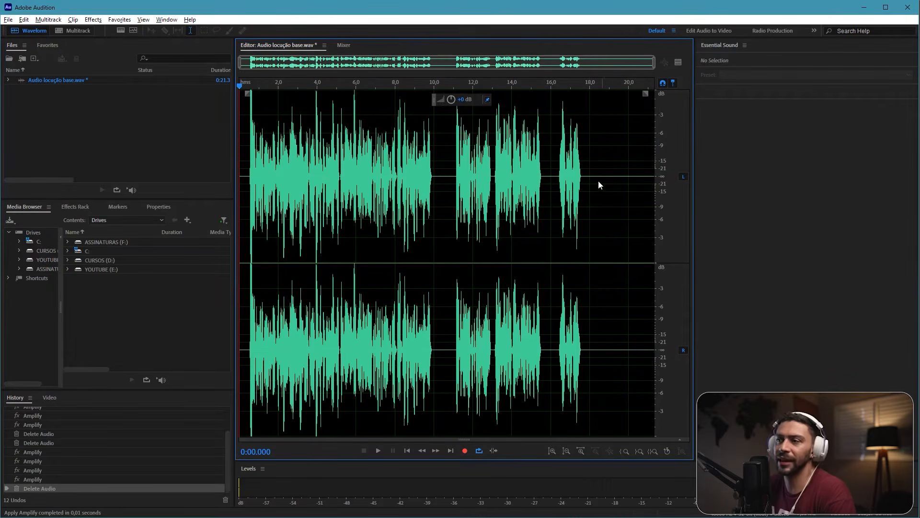
pyautogui.moveTo(589, 180); pyautogui.dragTo(675, 186)
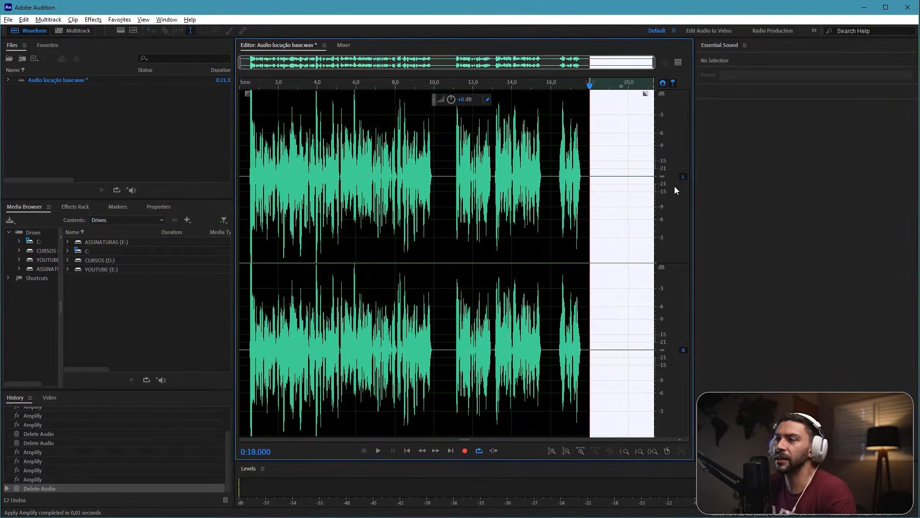
pyautogui.press('Delete')
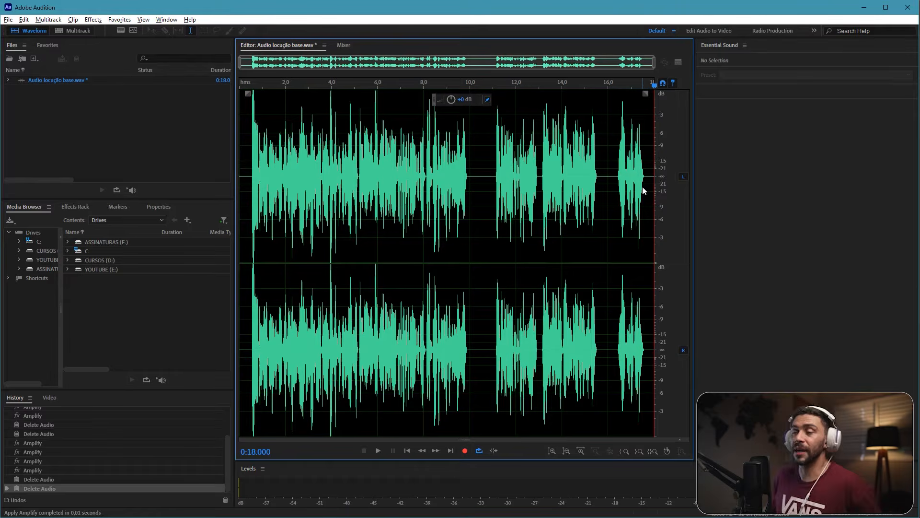
# Step: Shorten the long silent pause between phrases around 10 to 11 s by deleting about 0.8 s from its middle
pyautogui.click(482, 171)
pyautogui.scroll(4, 487, 174)
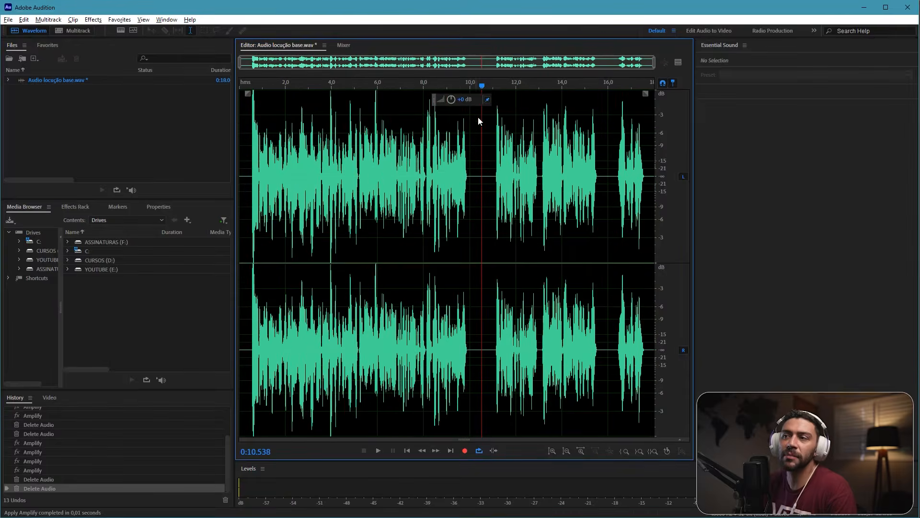
pyautogui.click(443, 170)
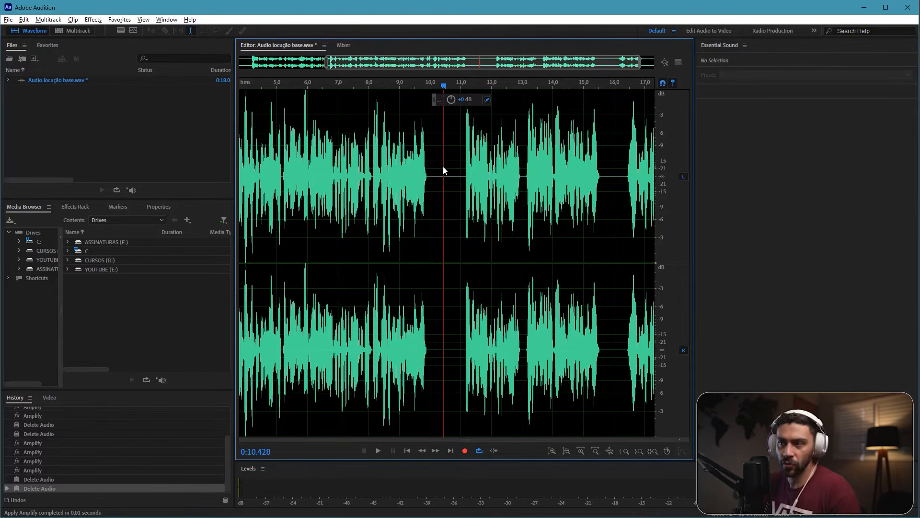
pyautogui.scroll(1, 458, 159)
pyautogui.moveTo(434, 178); pyautogui.dragTo(463, 181)
pyautogui.press('Delete')
# Step: Shorten the silent pause before the last phrase by deleting the stretch from 15.0 s to about 15.5 s
pyautogui.hscroll(2, 513, 171)
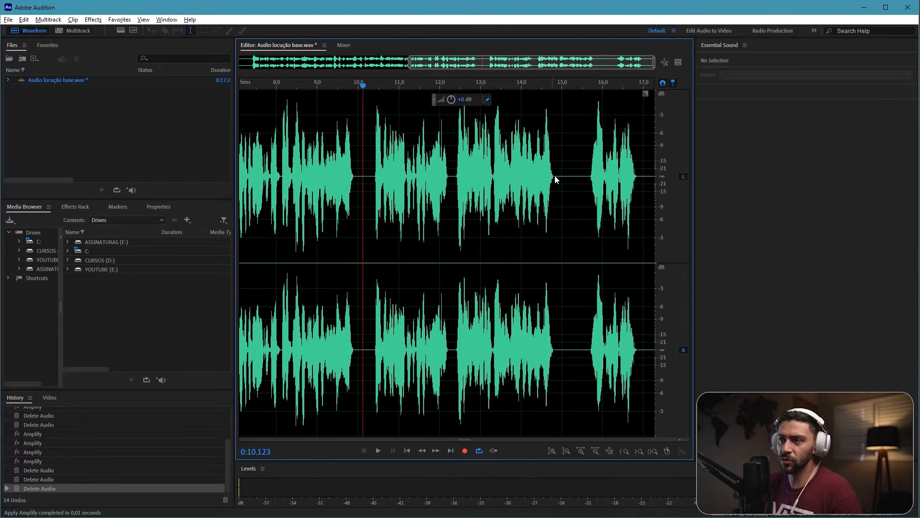
pyautogui.moveTo(564, 177); pyautogui.dragTo(587, 177)
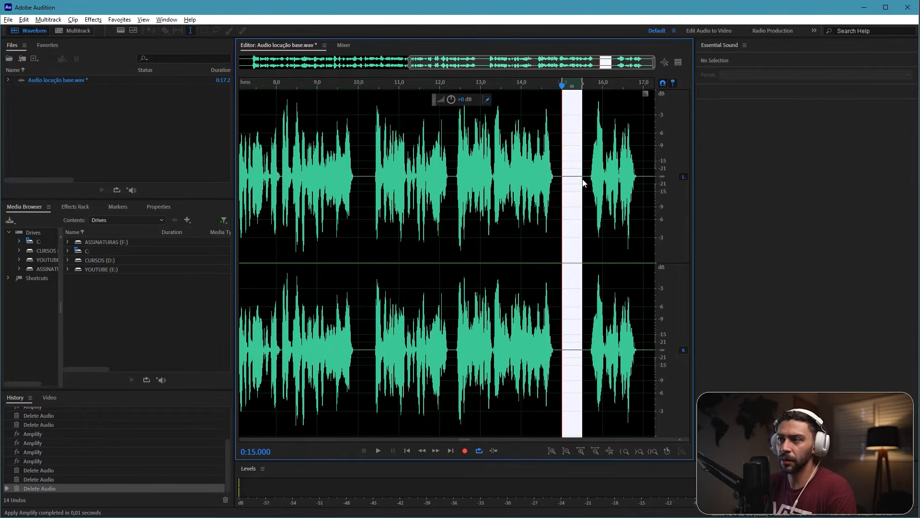
pyautogui.press('Delete')
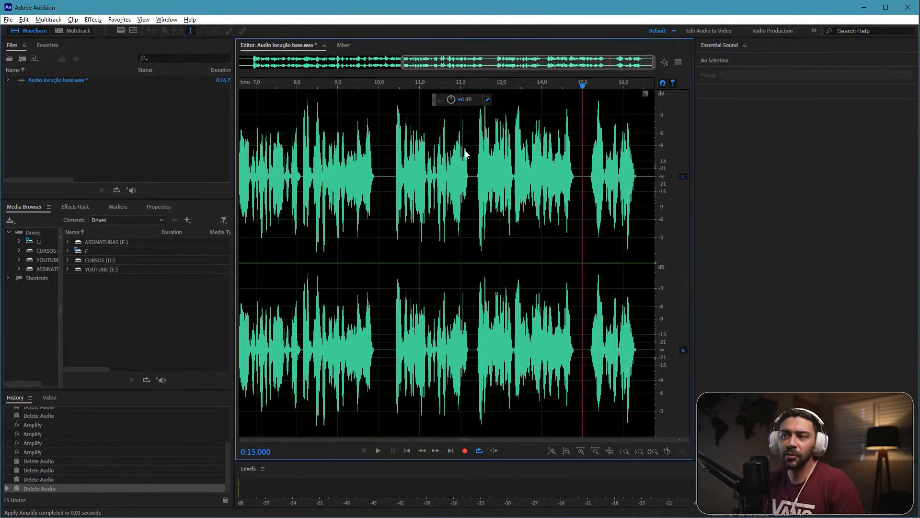
# Step: Play the recording from about 8.9 s to about 13.7 s to check the rhythm of the pauses
pyautogui.click(332, 189)
pyautogui.hscroll(-3, 413, 176)
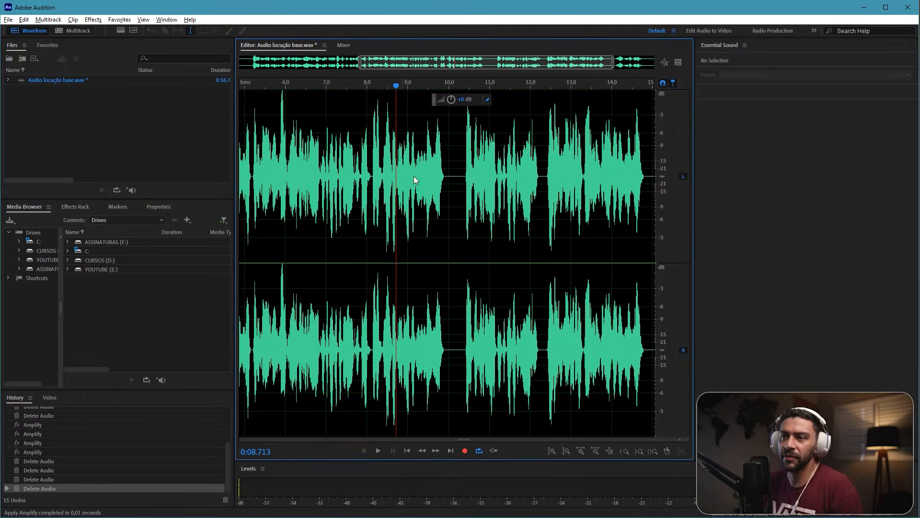
pyautogui.press('space')
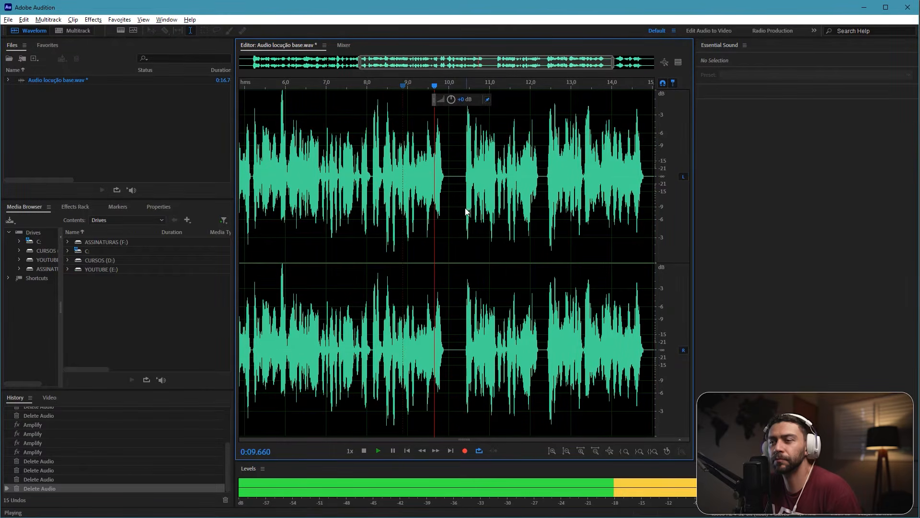
pyautogui.hscroll(3, 508, 215)
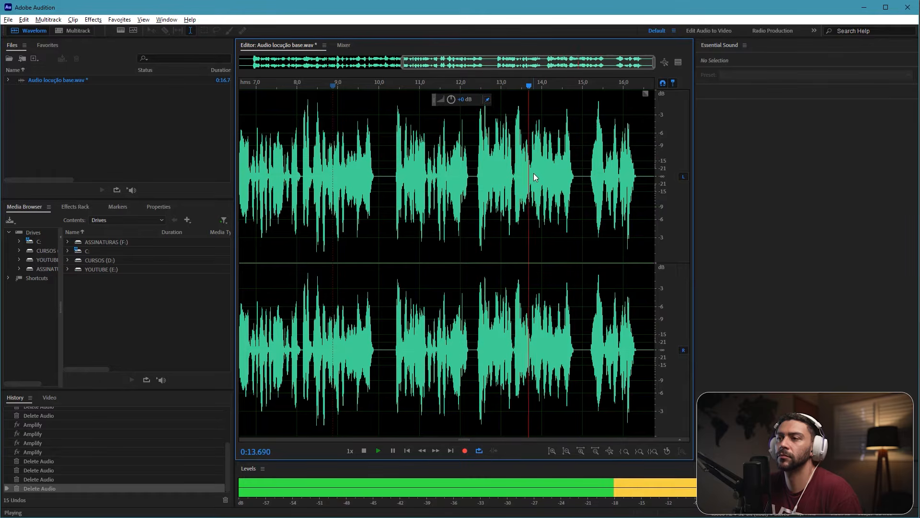
pyautogui.press('space')
# Step: Tighten the short pause between phrases near 12.3 s by deleting the silence from about 12.2 s onward
pyautogui.click(475, 190)
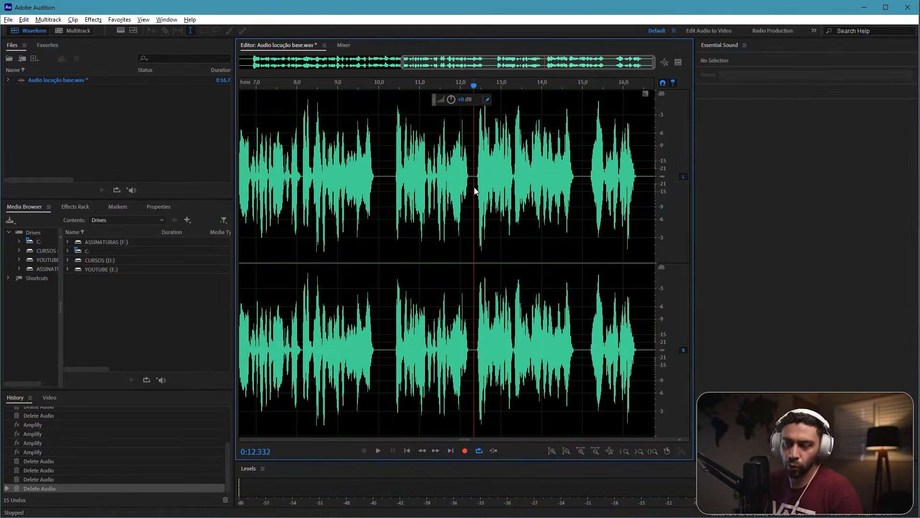
pyautogui.scroll(3, 480, 190)
pyautogui.moveTo(434, 182); pyautogui.dragTo(458, 183)
pyautogui.press('Delete')
# Step: Play from about 11.3 s across the tightened pause to check the cut, and return to the full waveform
pyautogui.hscroll(-5, 383, 191)
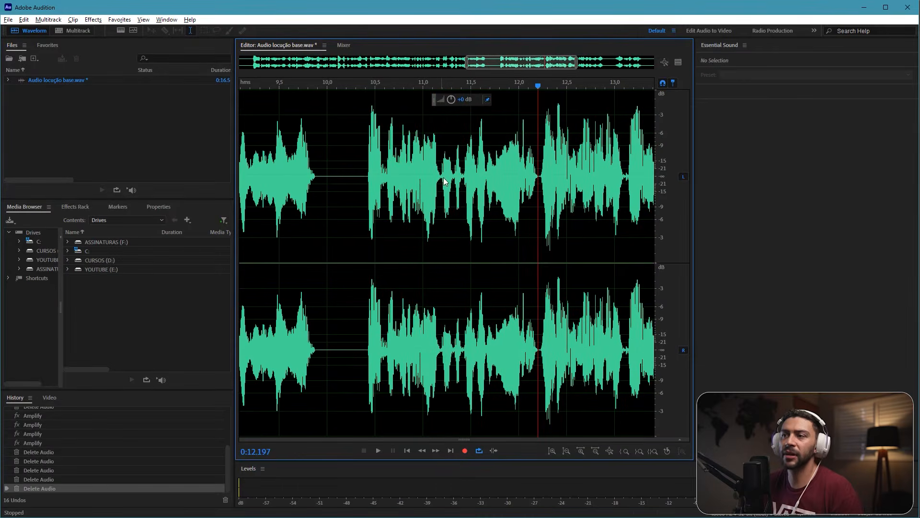
pyautogui.click(451, 180)
pyautogui.hscroll(5, 444, 193)
pyautogui.press('space')
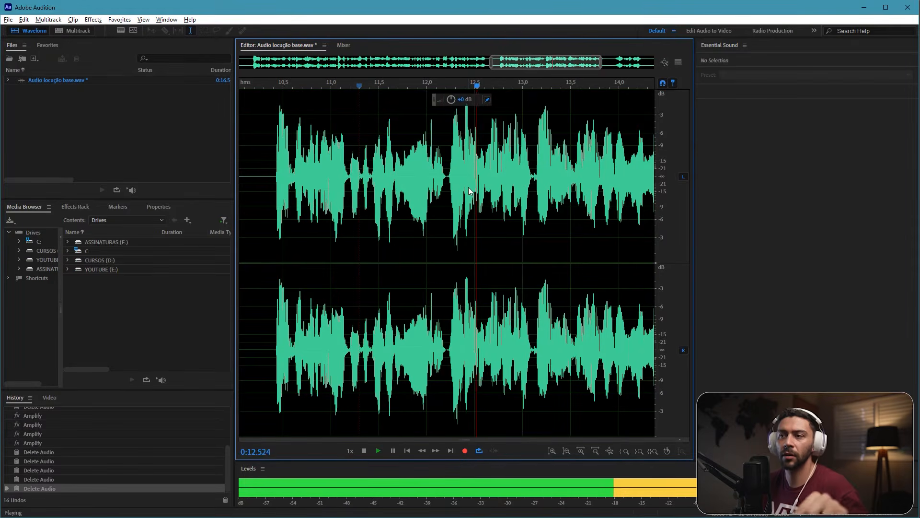
pyautogui.press('space')
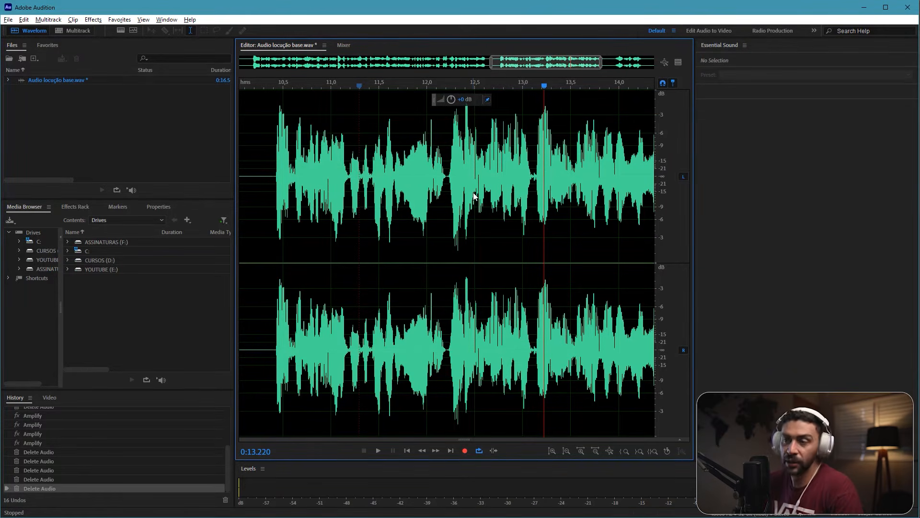
pyautogui.scroll(-4, 474, 196)
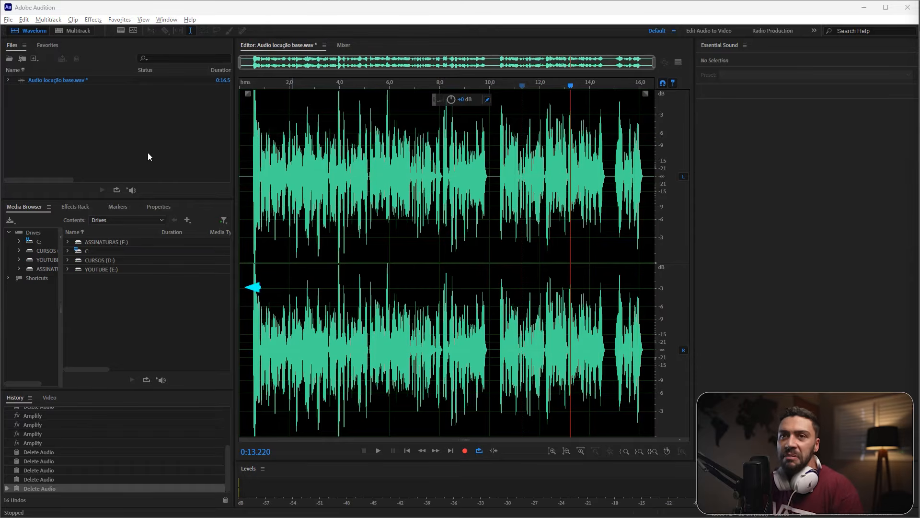
pyautogui.click(8, 20)
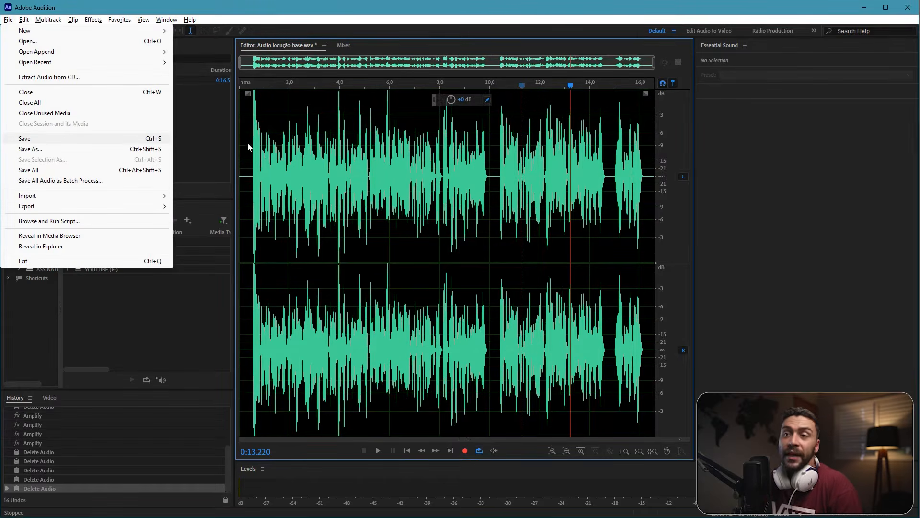
pyautogui.click(339, 158)
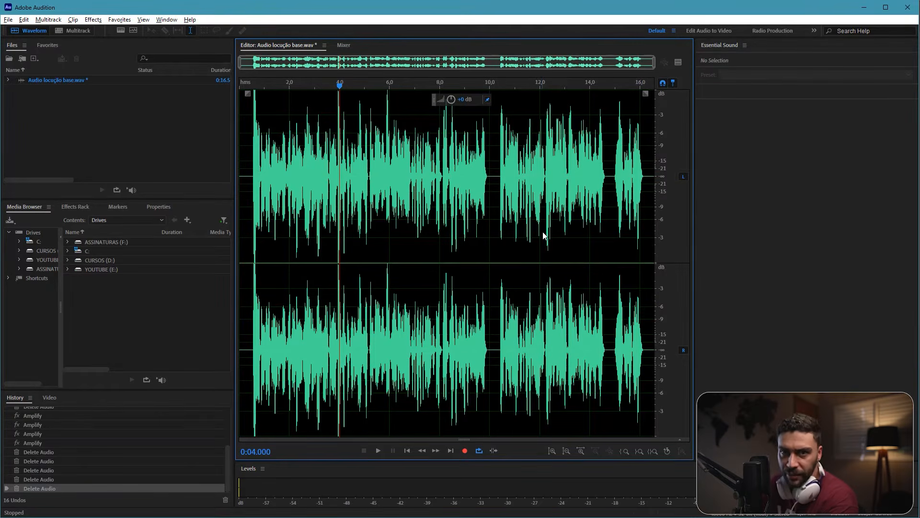
pyautogui.click(477, 194)
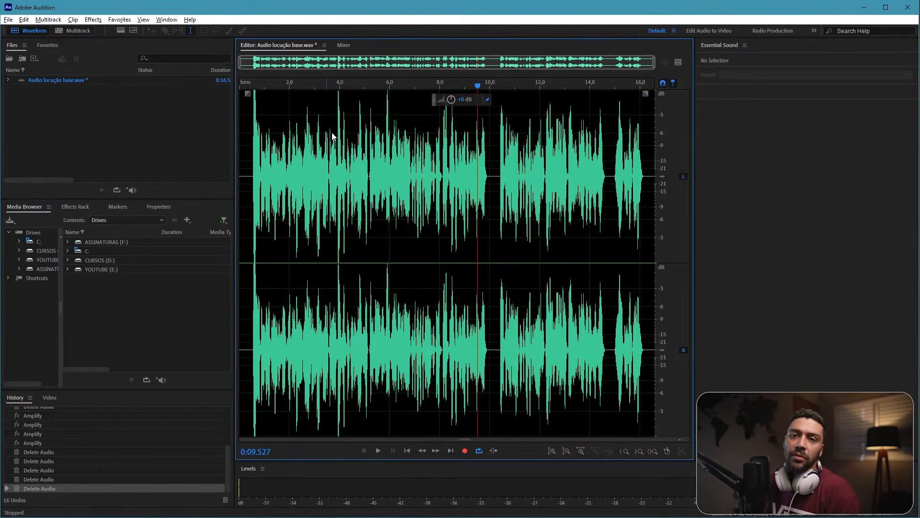
# Step: Save the edited audio as Audio locução base tratada.wav in the Audition do bem - projeto tutorial folder, and view the folder in File Explorer
pyautogui.click(9, 19)
pyautogui.click(43, 150)
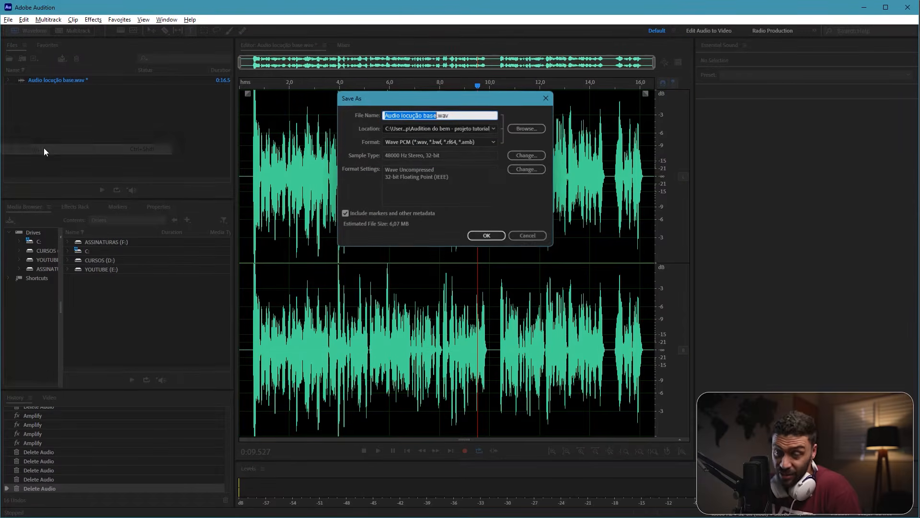
pyautogui.click(525, 128)
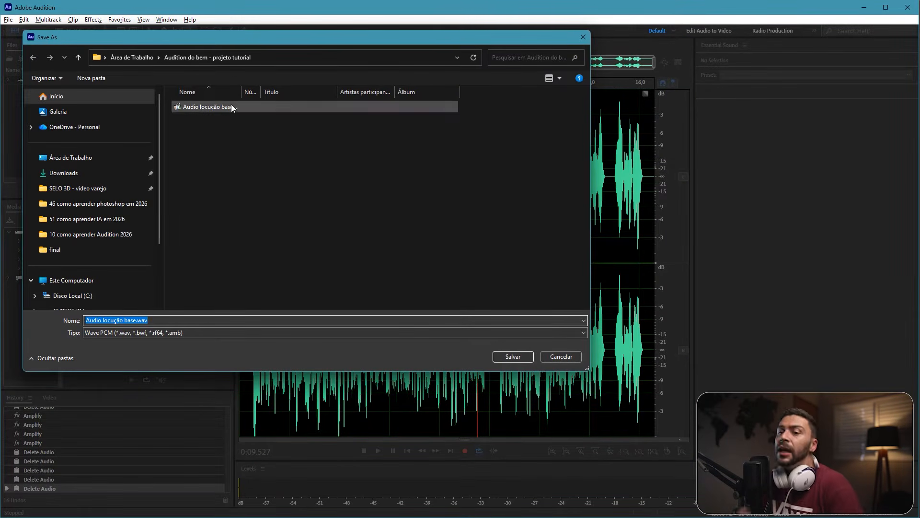
pyautogui.click(515, 358)
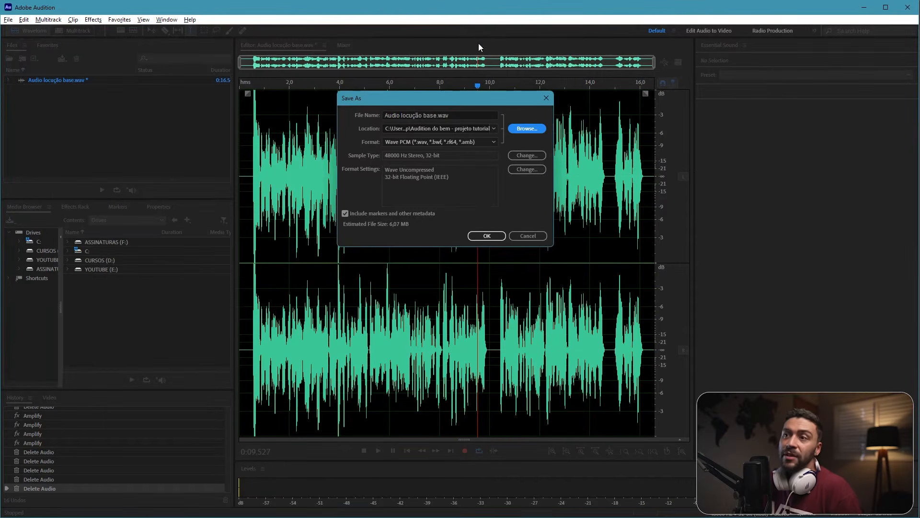
pyautogui.click(430, 116)
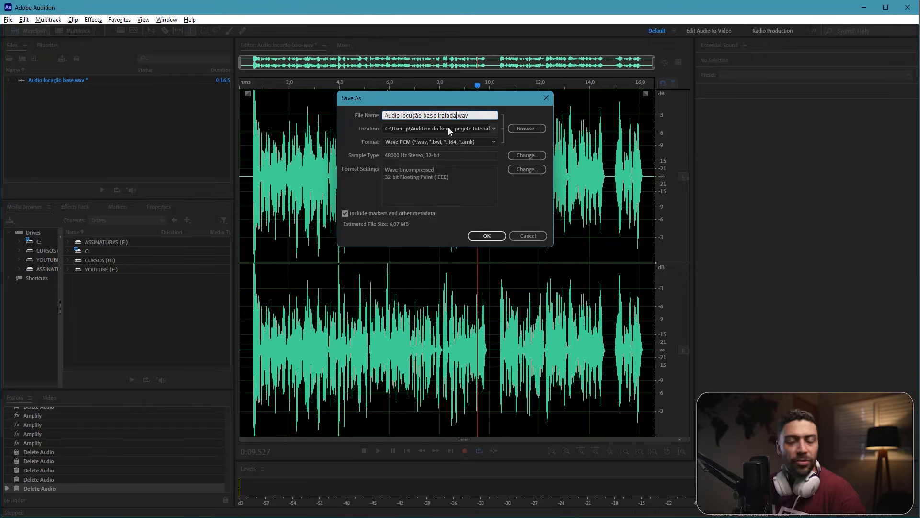
pyautogui.click(486, 236)
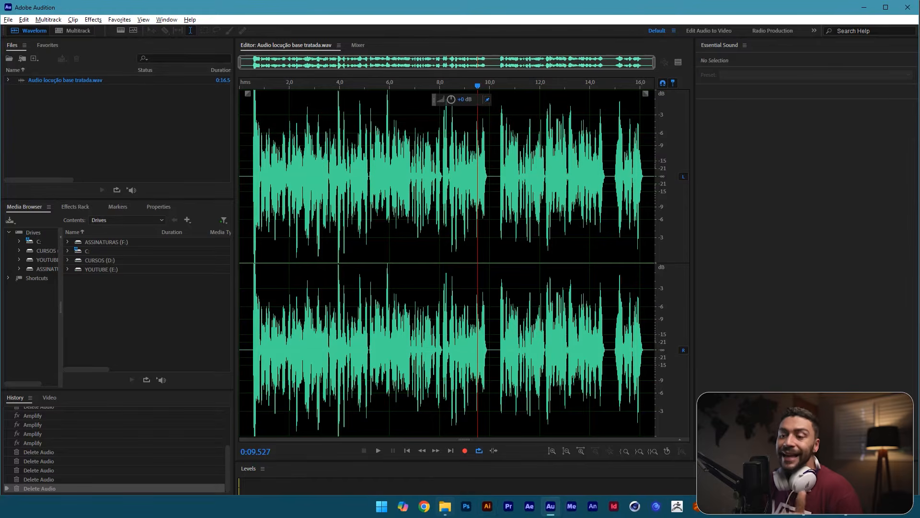
pyautogui.click(445, 508)
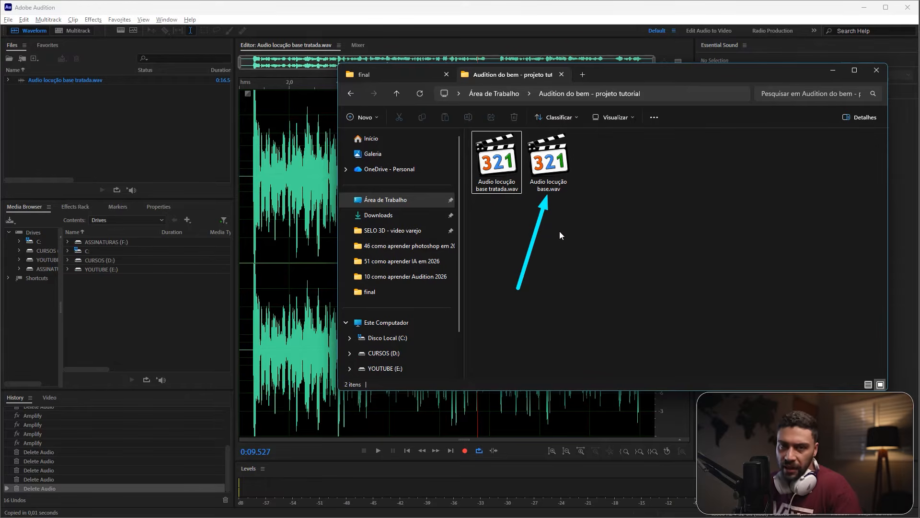
pyautogui.click(833, 71)
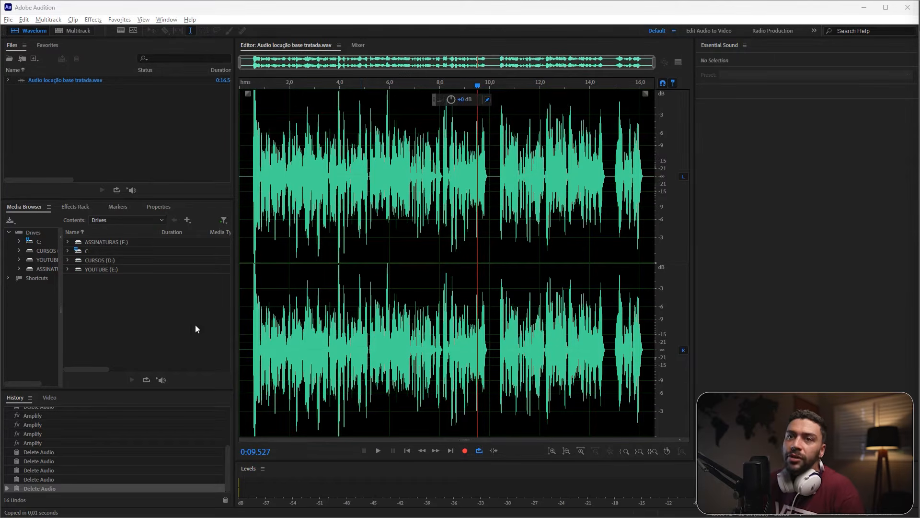
# Step: Start a new multitrack session and name it spot cursos online
pyautogui.click(8, 19)
pyautogui.moveTo(24, 19)
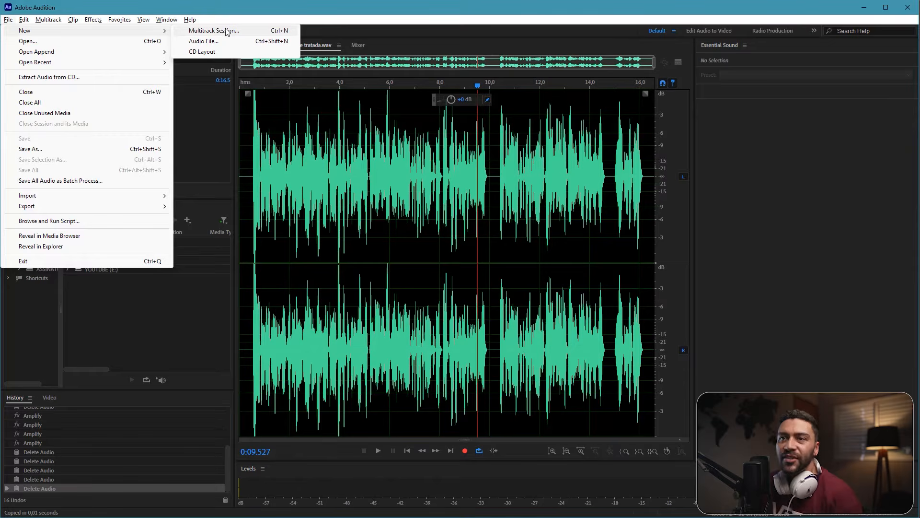
pyautogui.click(284, 32)
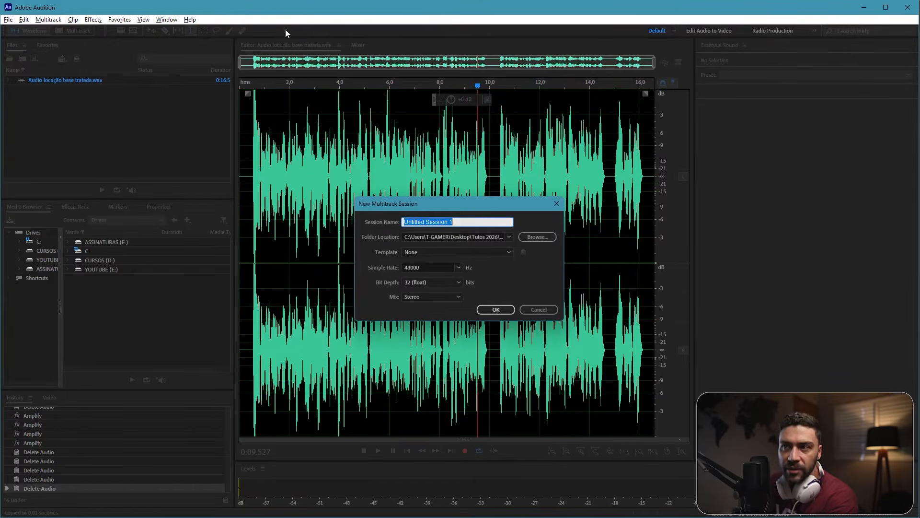
pyautogui.moveTo(446, 207); pyautogui.dragTo(424, 154)
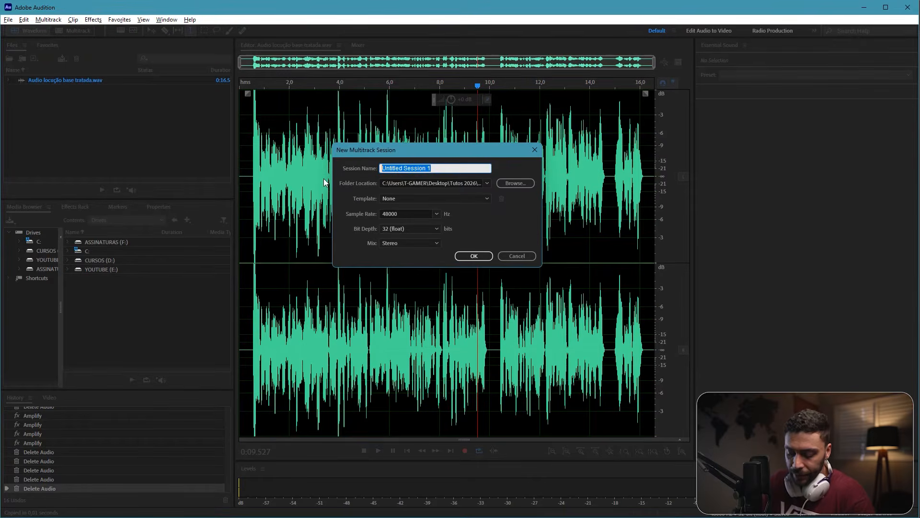
pyautogui.write('spot')
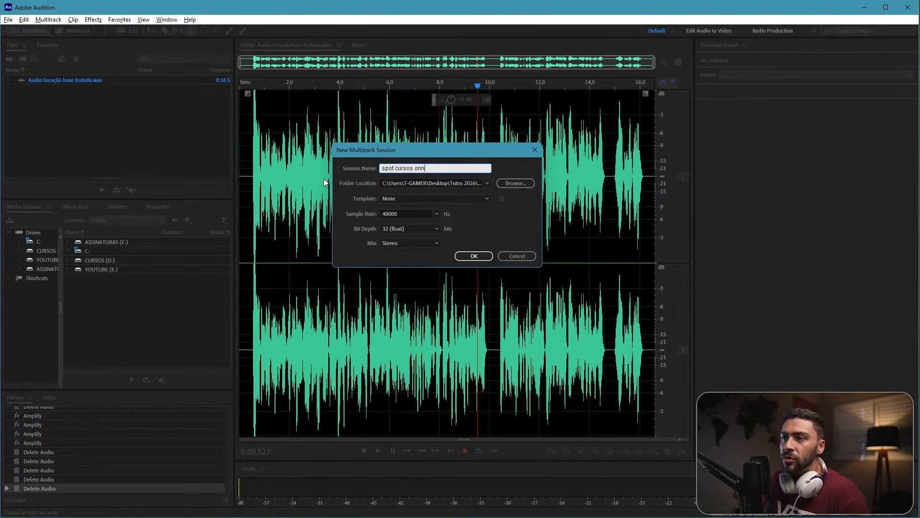
pyautogui.write(' cursos online')
pyautogui.press('Tab')
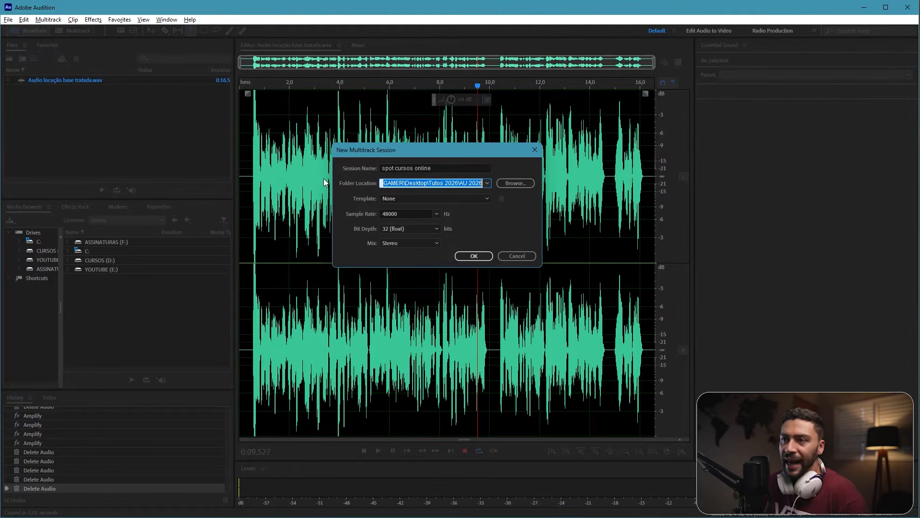
# Step: Create a folder named spot inside Audition do bem - projeto tutorial on the desktop and choose it as the session's location
pyautogui.click(513, 184)
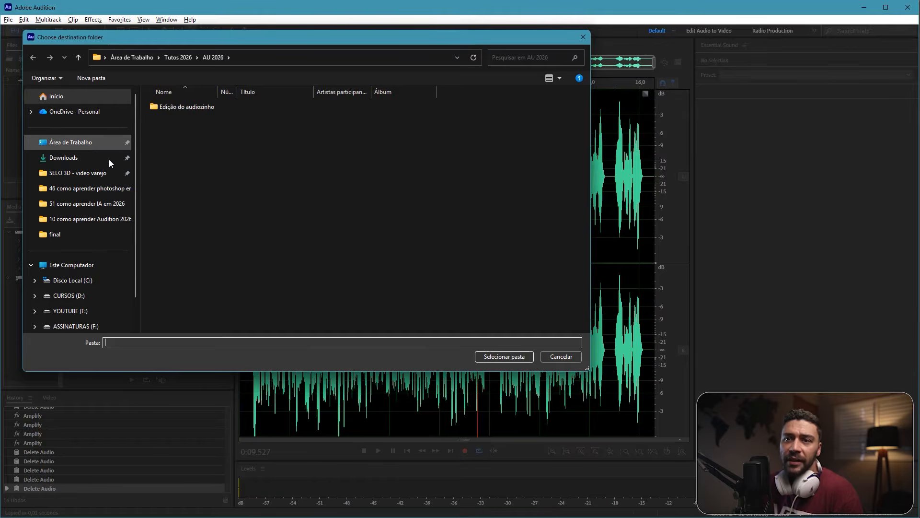
pyautogui.click(87, 144)
pyautogui.doubleClick(189, 107)
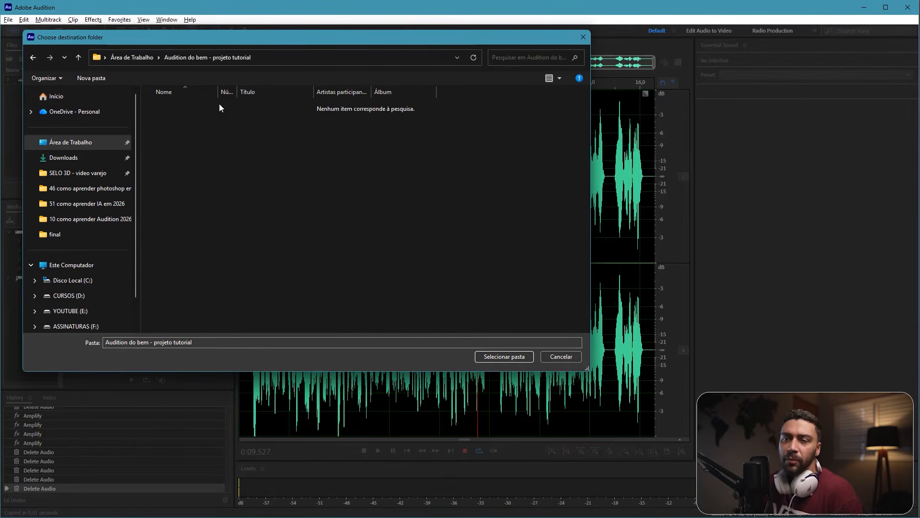
pyautogui.rightClick(217, 186)
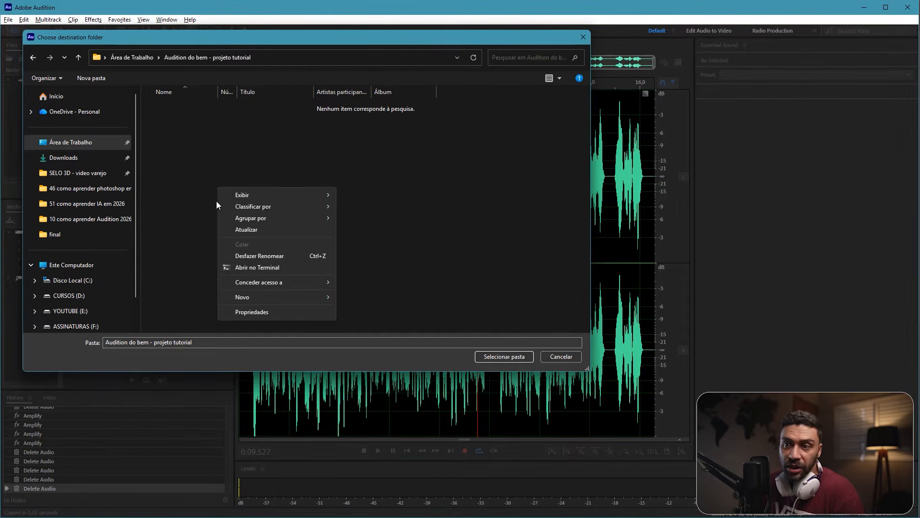
pyautogui.moveTo(286, 297)
pyautogui.click(383, 298)
pyautogui.write('s')
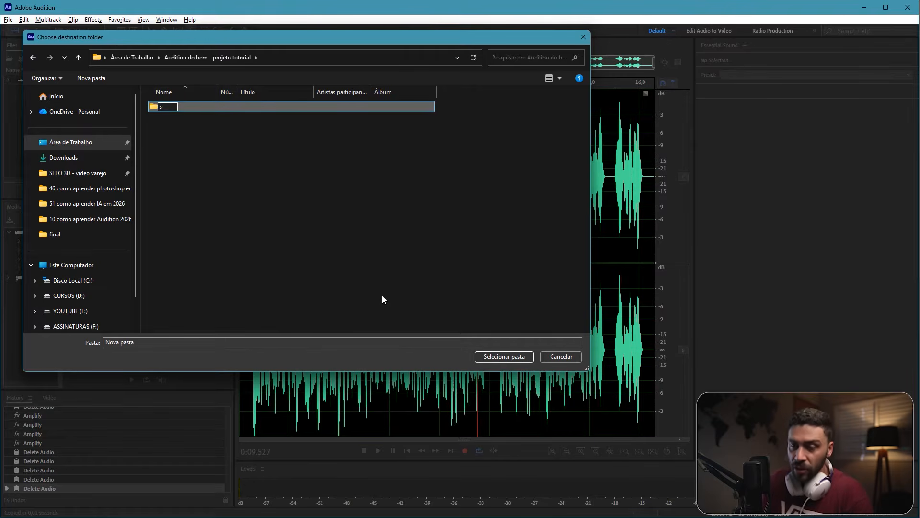
pyautogui.write('por')
pyautogui.press('Return')
pyautogui.press('Return')
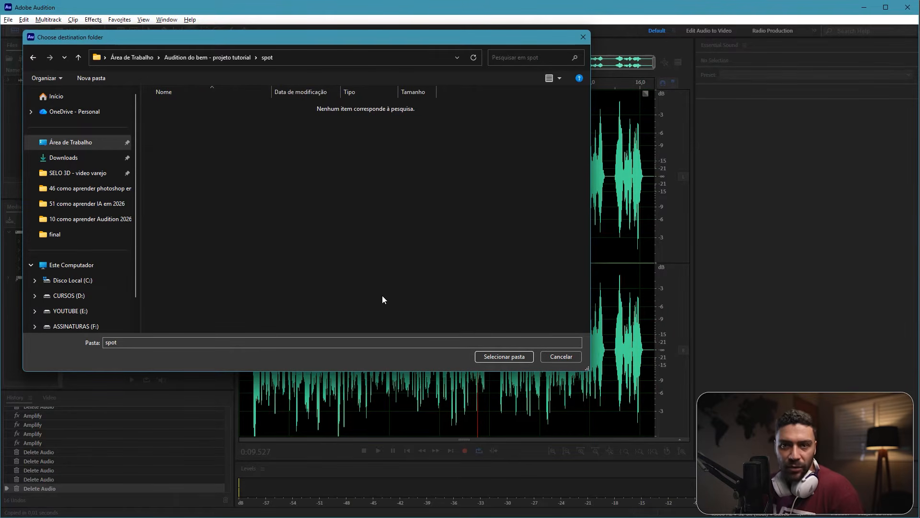
pyautogui.click(503, 361)
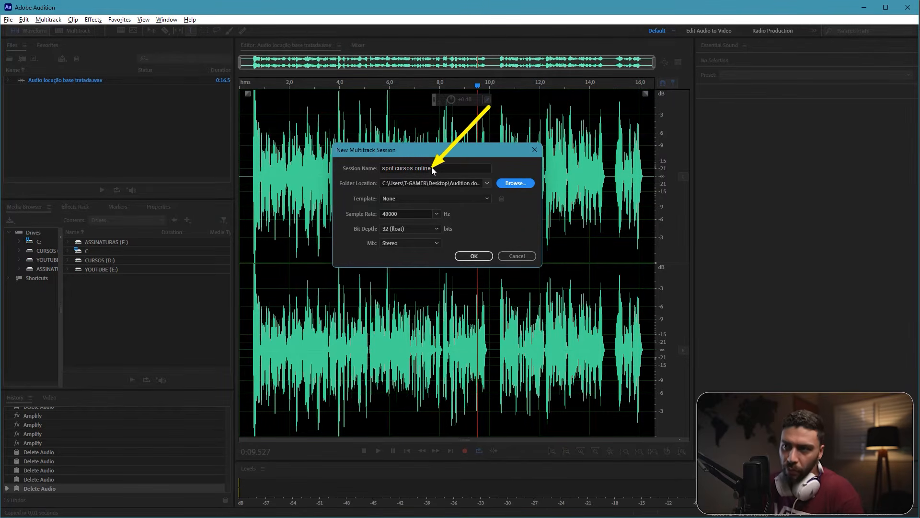
# Step: Create the session with no template, at 48000 Hz, 32 (float) bit depth and a Stereo mix
pyautogui.click(401, 199)
pyautogui.click(396, 199)
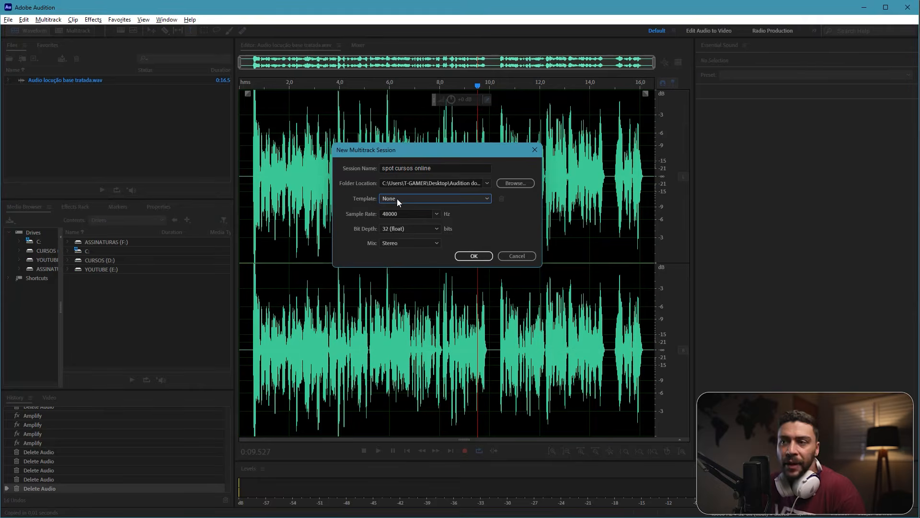
pyautogui.click(397, 199)
pyautogui.click(407, 198)
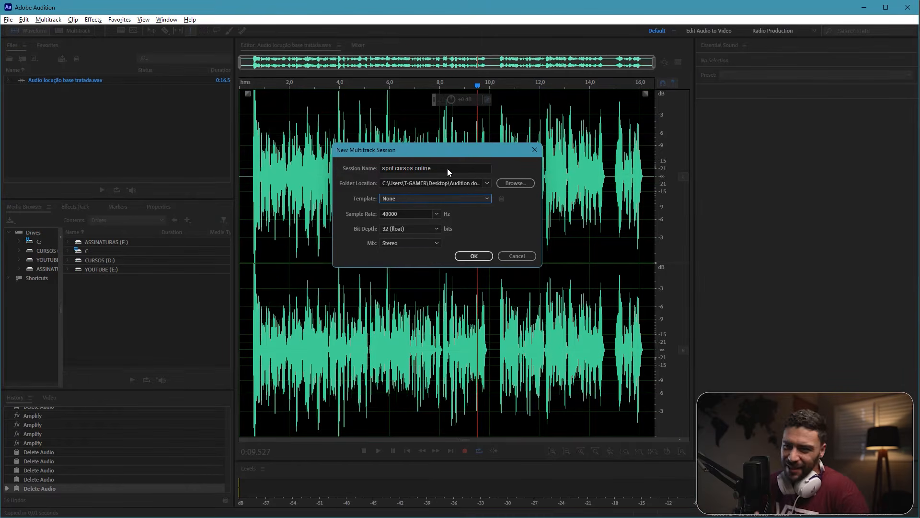
pyautogui.click(481, 257)
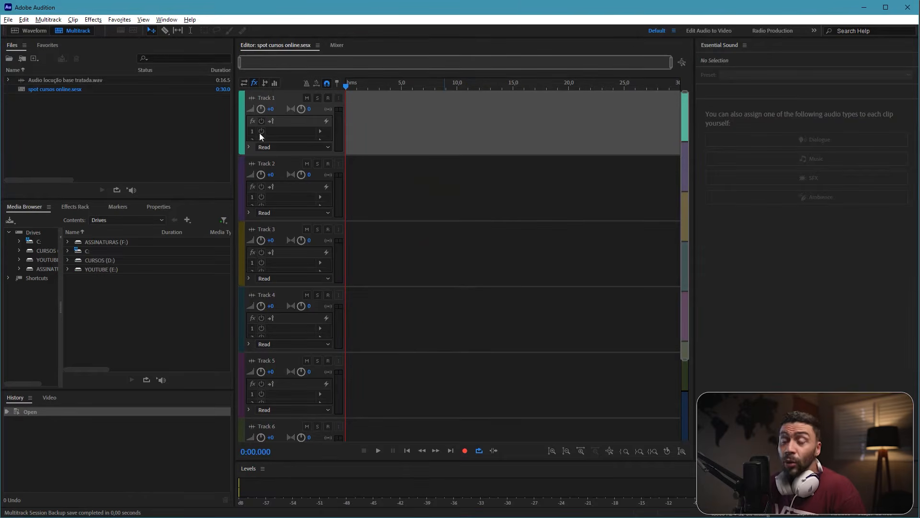
# Step: Place Audio locução base tratada.wav on Track 1, starting at about 1.5 s
pyautogui.click(65, 81)
pyautogui.moveTo(58, 76); pyautogui.dragTo(364, 131)
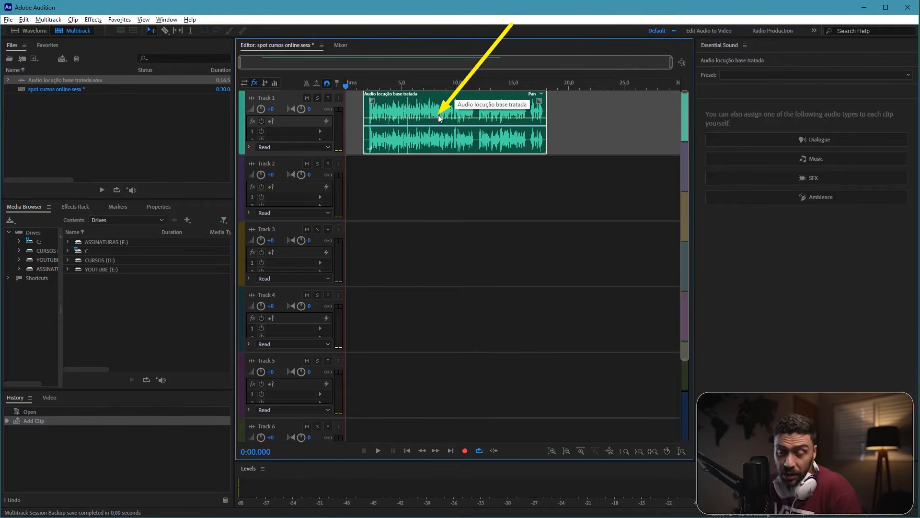
pyautogui.moveTo(448, 115)
pyautogui.mouseDown()
pyautogui.moveTo(525, 113)
pyautogui.moveTo(432, 102)
pyautogui.moveTo(464, 103)
pyautogui.moveTo(439, 105)
pyautogui.mouseUp()
pyautogui.click(450, 180)
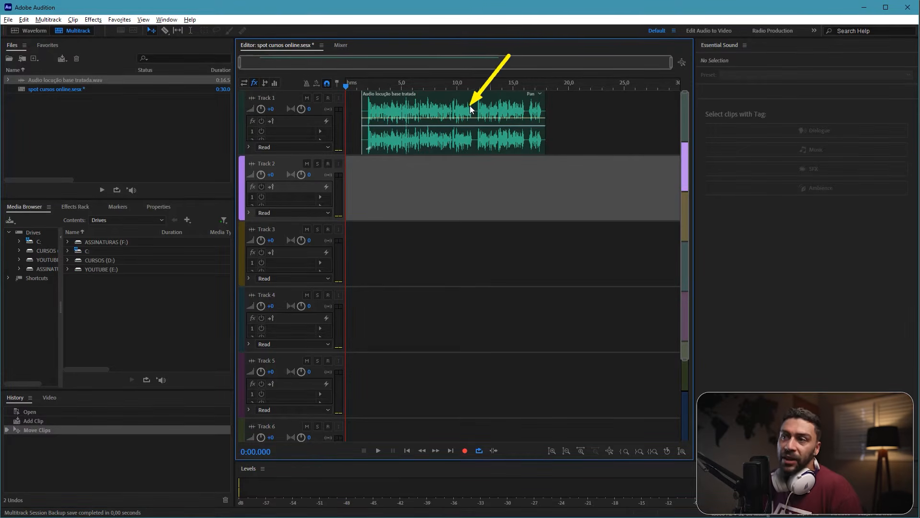
# Step: Split the voice-over clip on Track 1 in the pause at about 11.6 s, and switch to the Razor tool
pyautogui.click(492, 114)
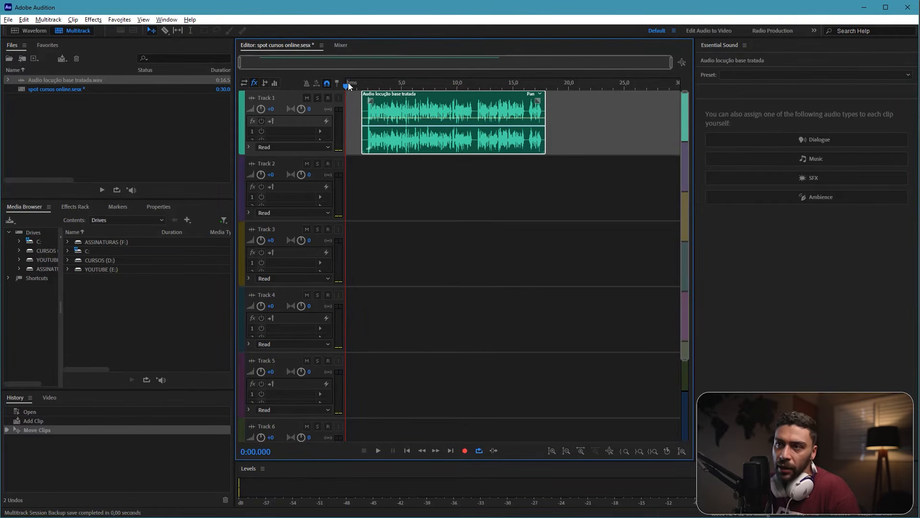
pyautogui.moveTo(348, 84); pyautogui.dragTo(477, 76)
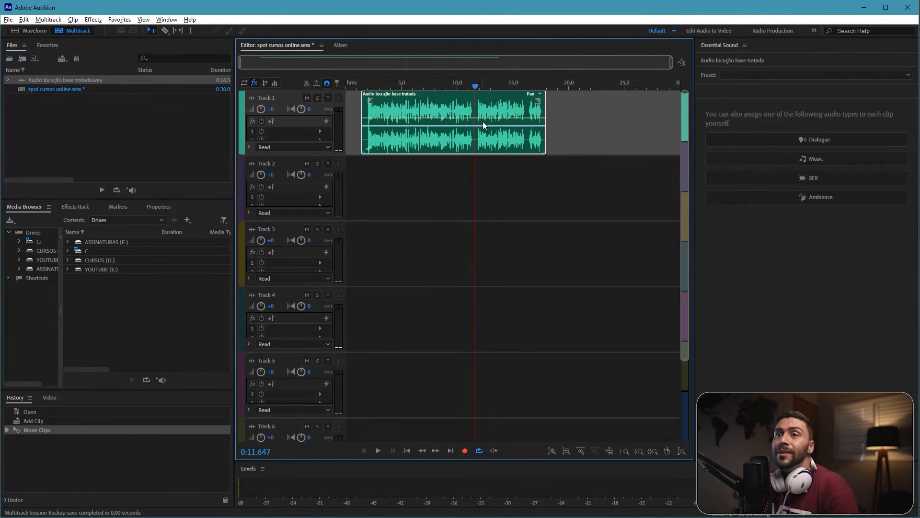
pyautogui.hotkey('ctrl', 'k')
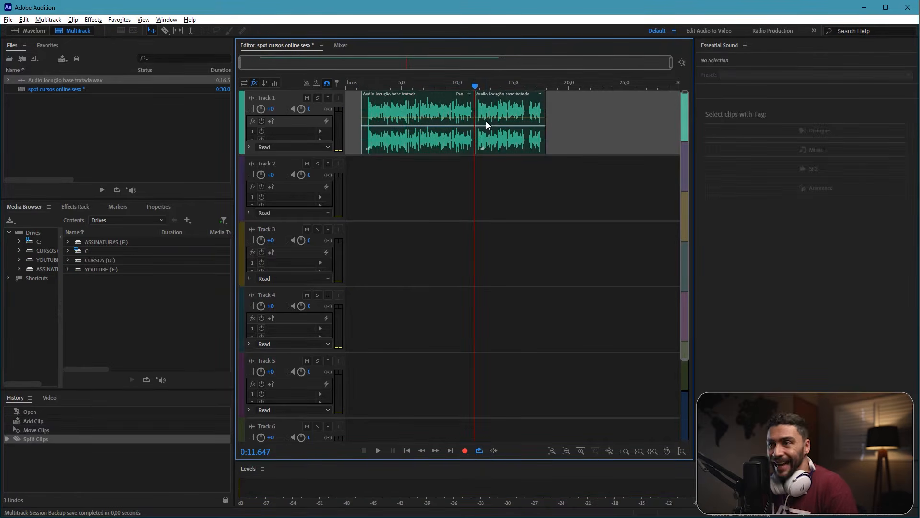
pyautogui.click(165, 31)
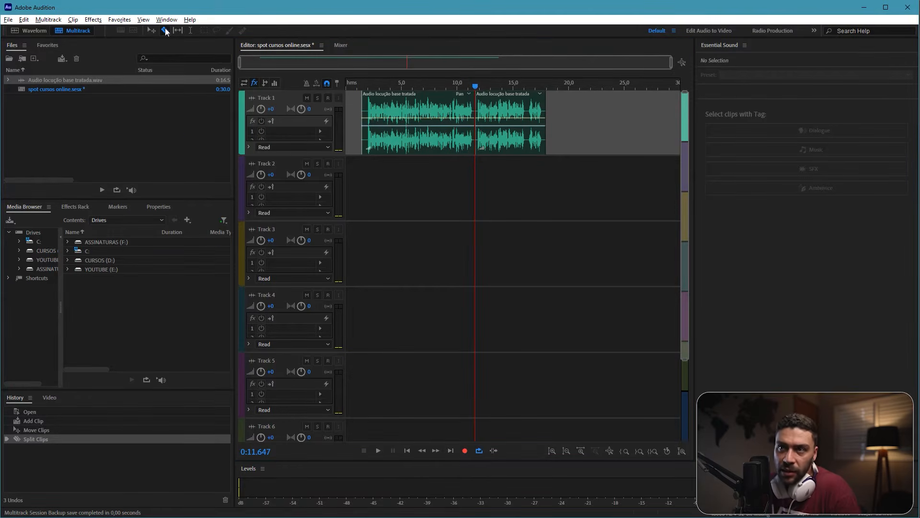
# Step: Try razor cuts at several points along the Track 1 voice-over, and undo all of them
pyautogui.click(498, 111)
pyautogui.click(513, 111)
pyautogui.click(528, 112)
pyautogui.click(428, 114)
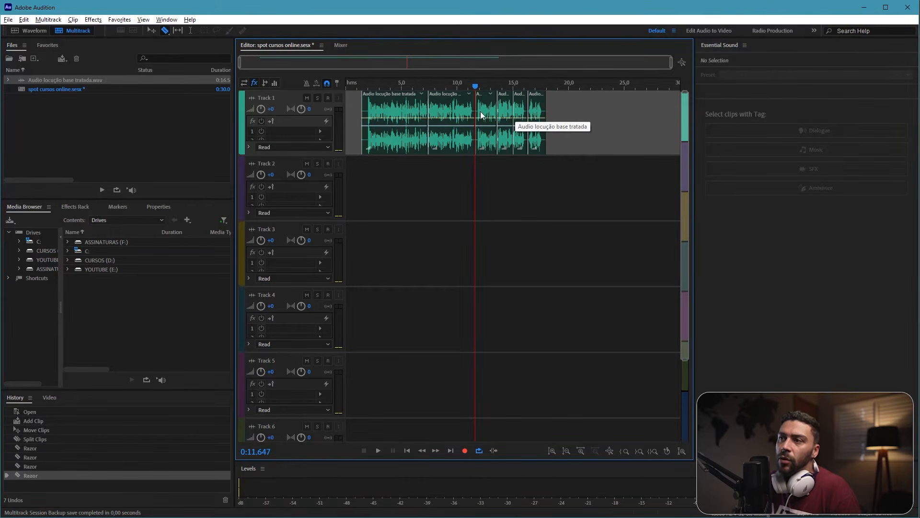
pyautogui.hotkey('ctrl', 'z')
pyautogui.hotkey('ctrl', 'z')
pyautogui.hotkey('ctrl', 'z')
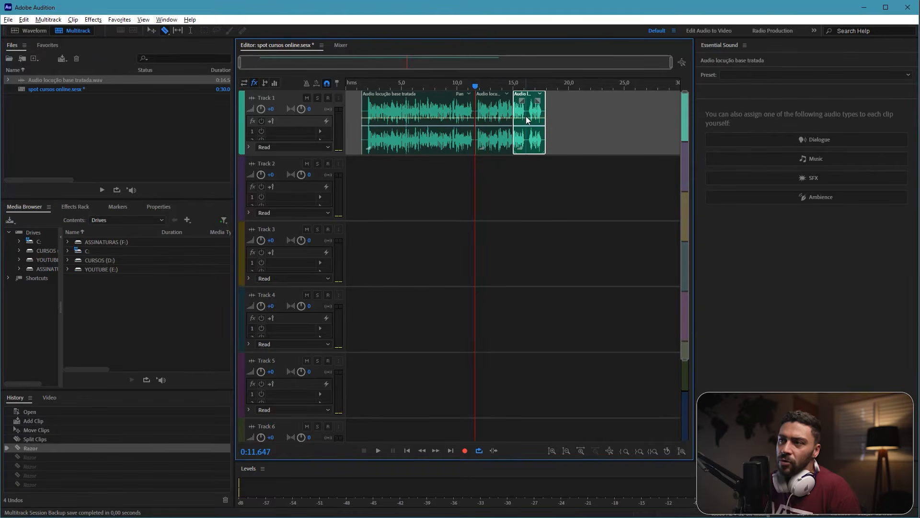
pyautogui.hotkey('ctrl', 'z')
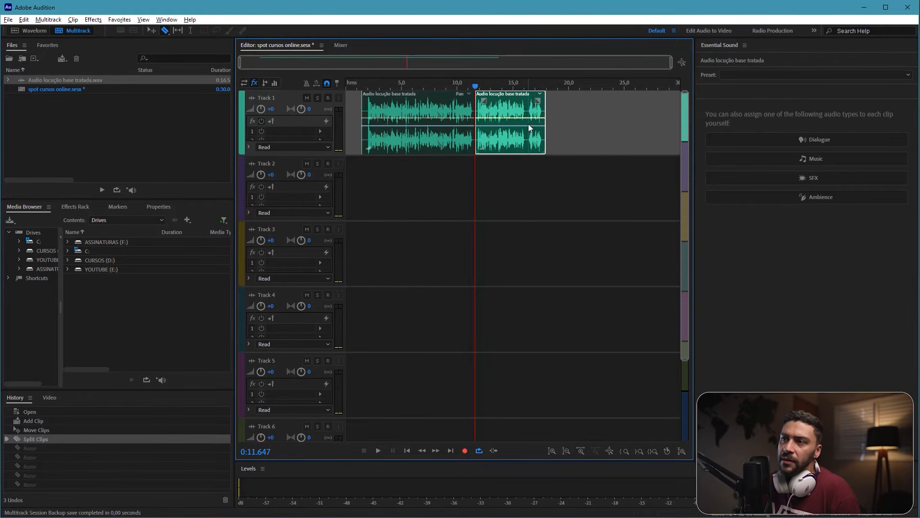
# Step: Cut off the last phrase at about 16.3 s and space the pieces apart on Track 1, starting at about 13.8 s and 20 s
pyautogui.click(527, 127)
pyautogui.press('v')
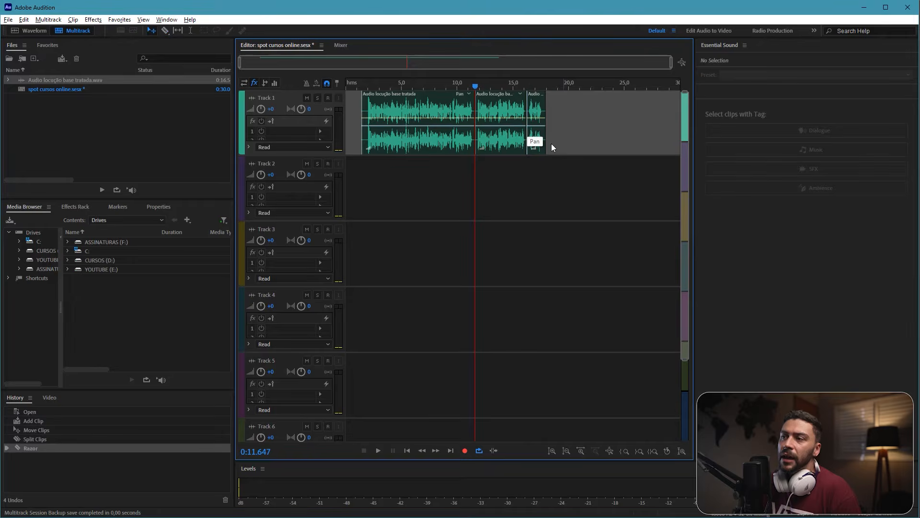
pyautogui.moveTo(540, 133)
pyautogui.mouseDown()
pyautogui.moveTo(585, 142)
pyautogui.moveTo(537, 134)
pyautogui.mouseUp()
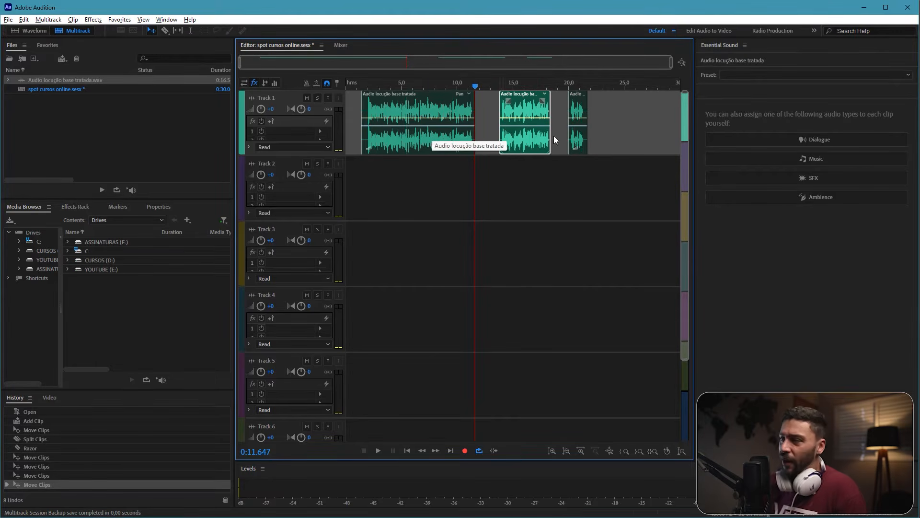
pyautogui.click(404, 190)
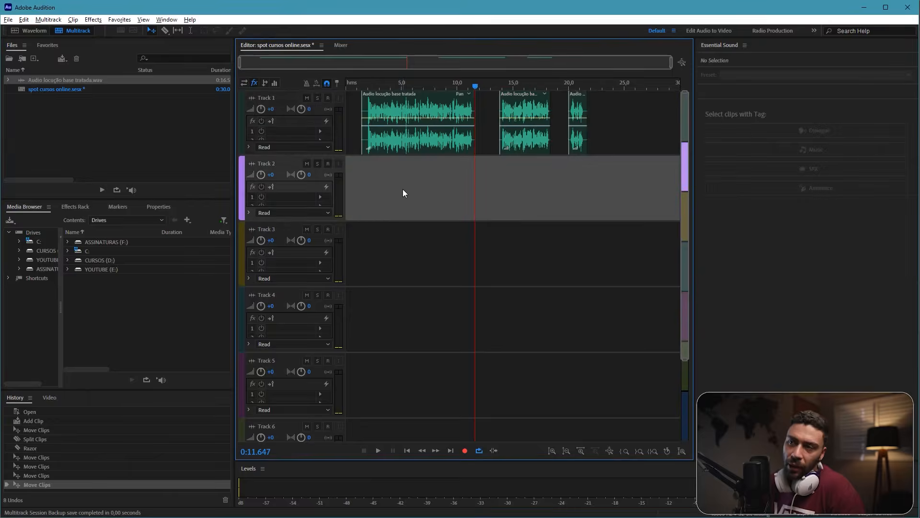
# Step: Import Children intro b2.mp3 and Stoker.mp3 into the project from the 10 como aprender Audition 2026 folder in File Explorer
pyautogui.click(438, 508)
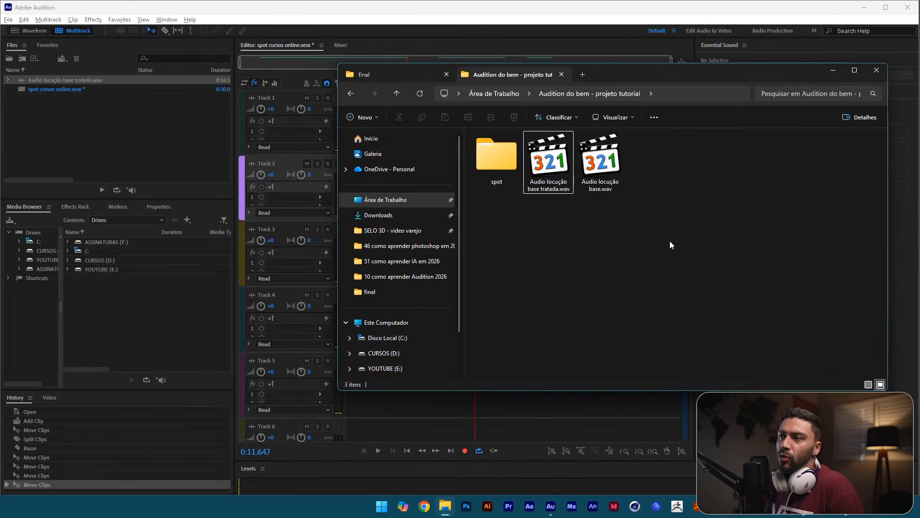
pyautogui.click(401, 73)
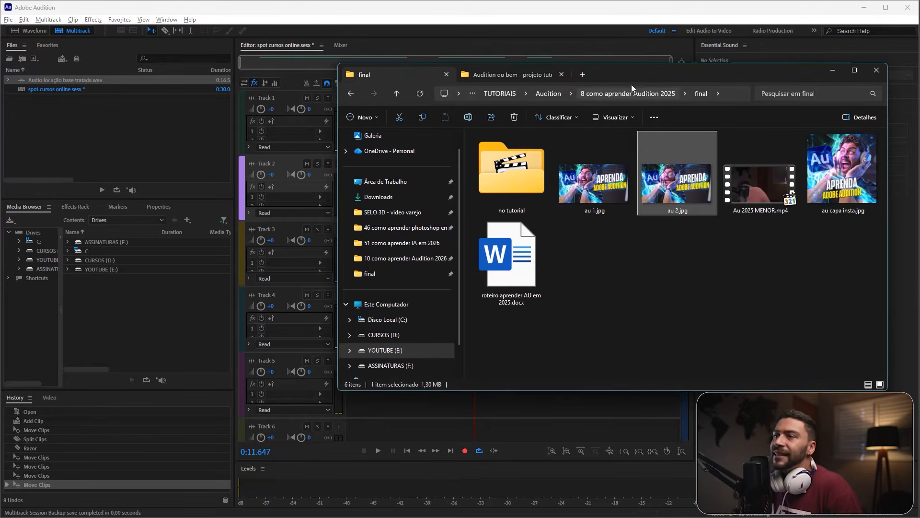
pyautogui.click(606, 93)
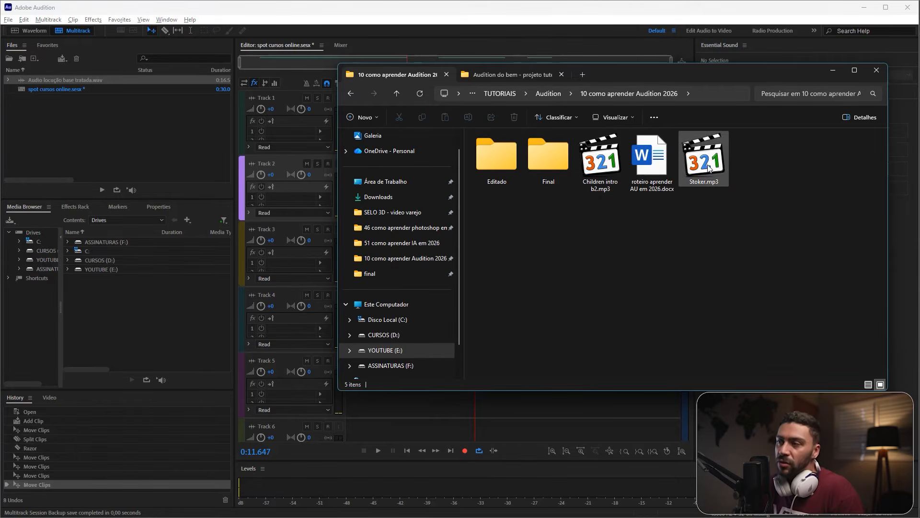
pyautogui.click(721, 177)
pyautogui.keyDown('ctrl'); pyautogui.click(608, 181); pyautogui.keyUp('ctrl')
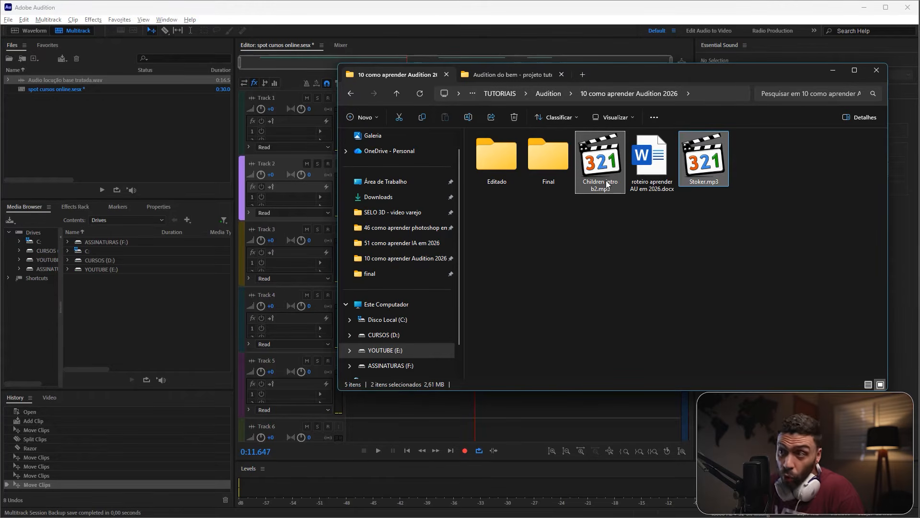
pyautogui.moveTo(597, 171); pyautogui.dragTo(55, 127)
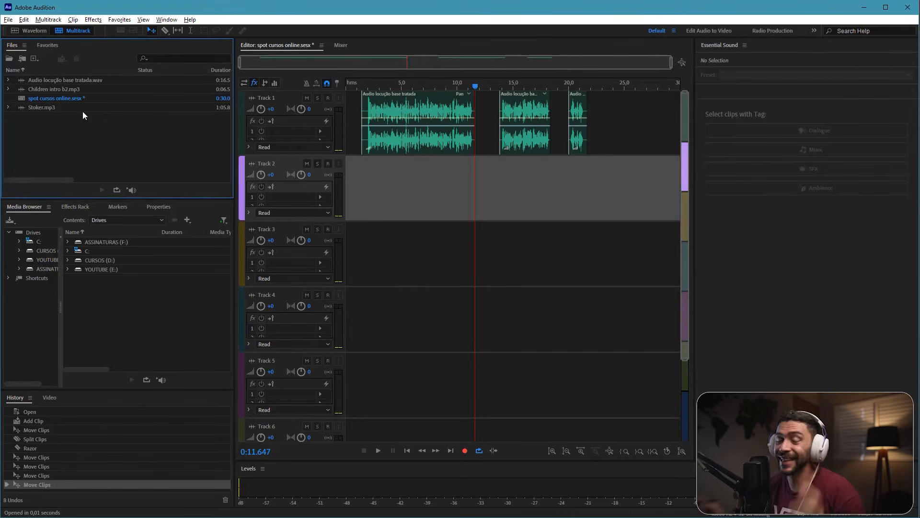
# Step: Open Stoker.mp3 in the waveform editor and listen to its opening and the passage from about 12 s
pyautogui.click(35, 106)
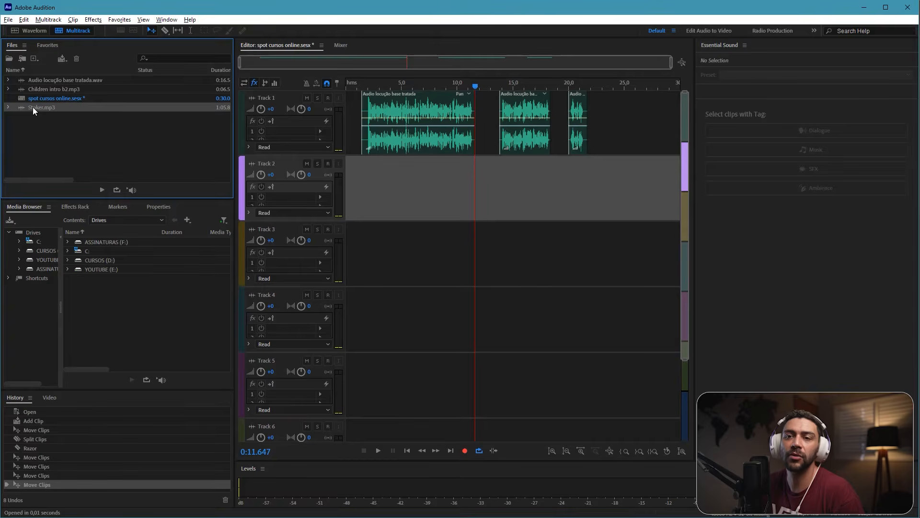
pyautogui.doubleClick(32, 108)
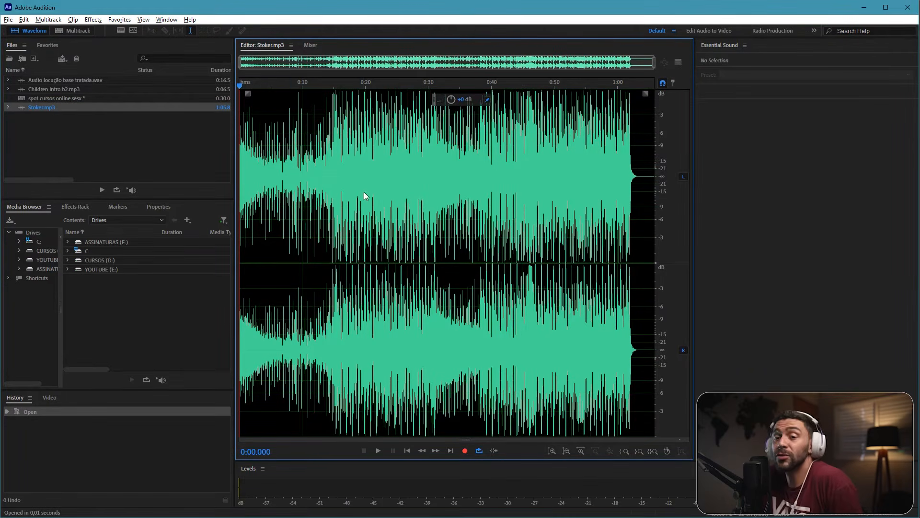
pyautogui.press('space')
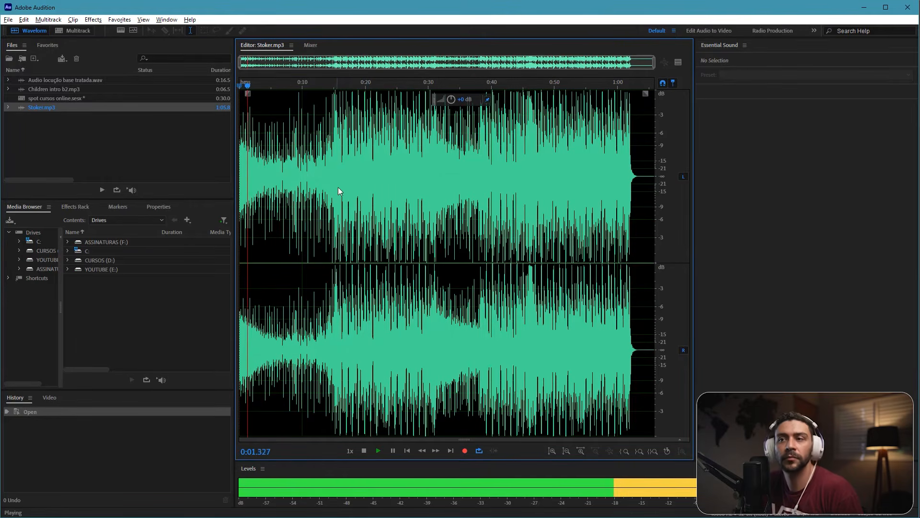
pyautogui.press('space')
pyautogui.click(315, 177)
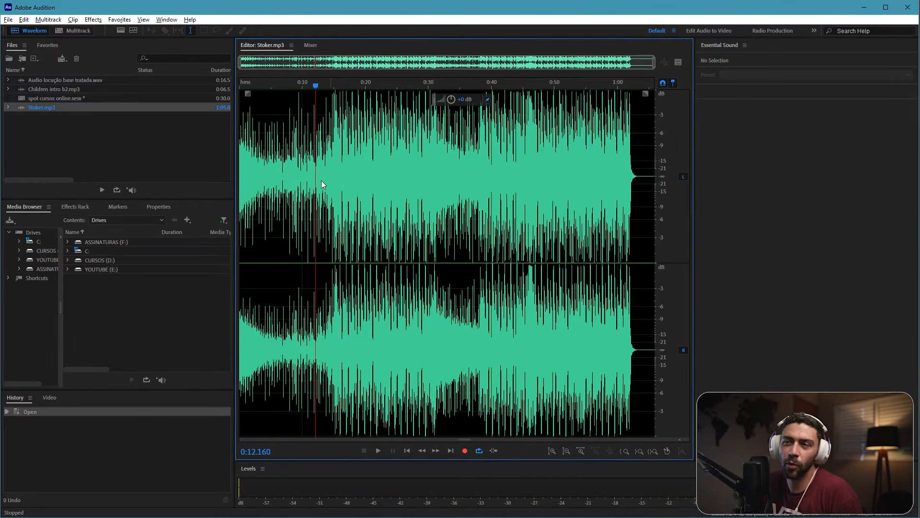
pyautogui.press('space')
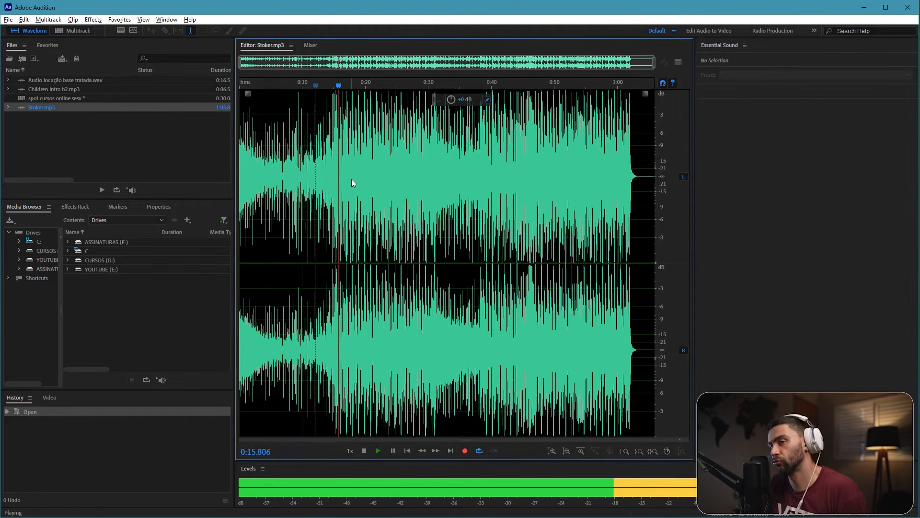
pyautogui.press('space')
# Step: Open Children intro b2.mp3 in the waveform editor and listen to its first seconds
pyautogui.click(39, 88)
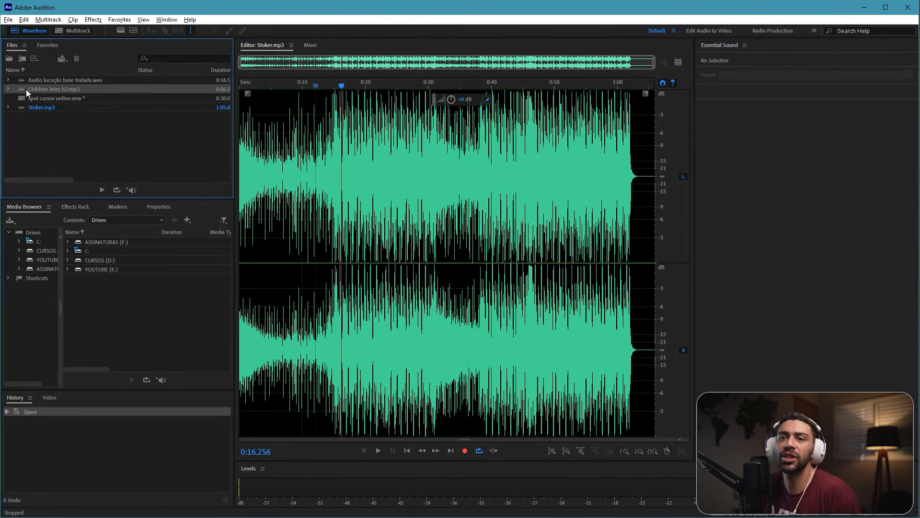
pyautogui.doubleClick(24, 89)
pyautogui.press('space')
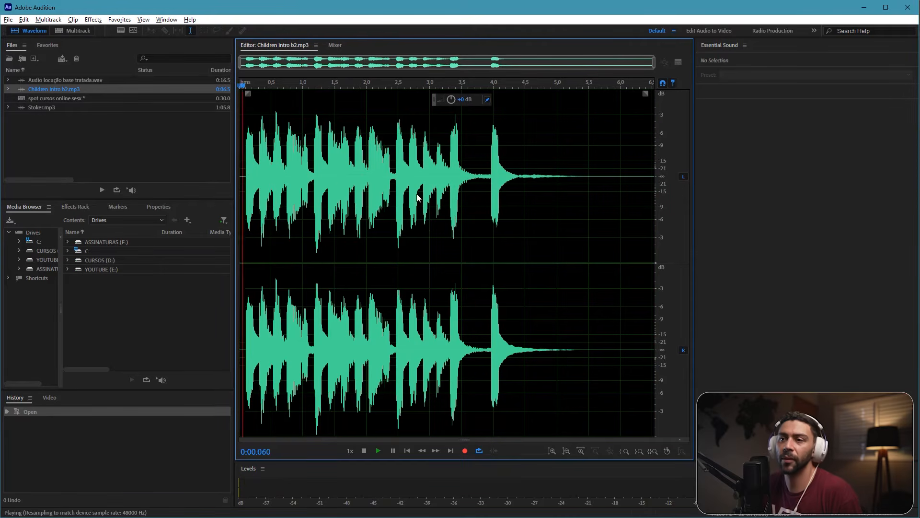
pyautogui.press('space')
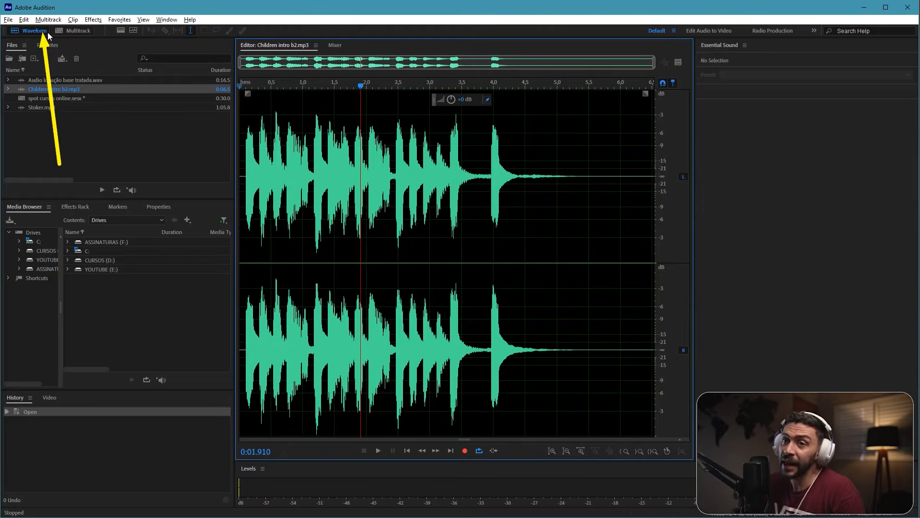
# Step: Return to the multitrack session and place Stoker.mp3 at the start of Track 2
pyautogui.click(75, 32)
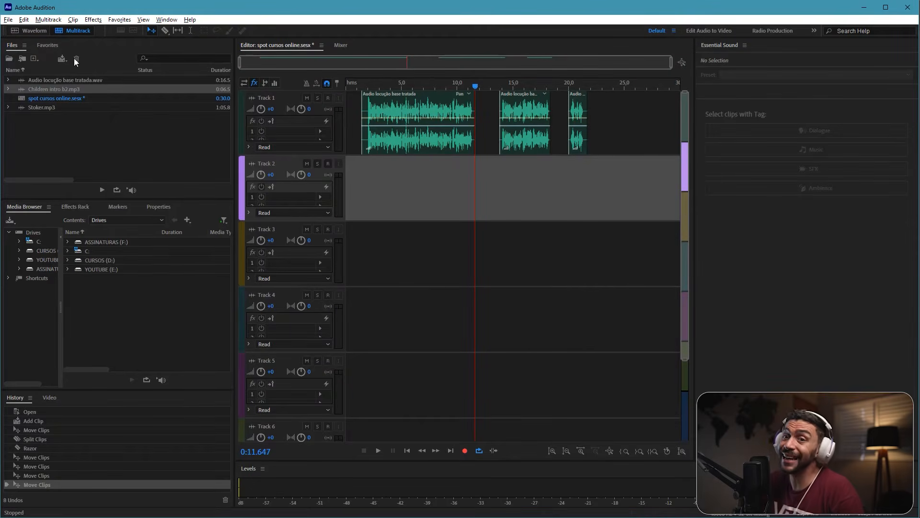
pyautogui.click(78, 145)
pyautogui.moveTo(39, 106); pyautogui.dragTo(338, 177)
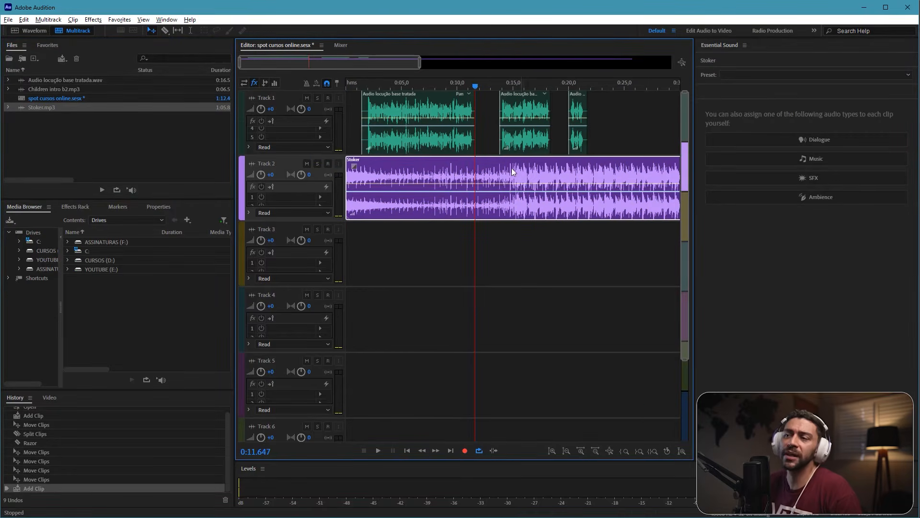
# Step: Play the session from about 13.4 s to hear where the Stoker music kicks in on Track 2
pyautogui.hscroll(3, 512, 172)
pyautogui.hscroll(-1, 471, 175)
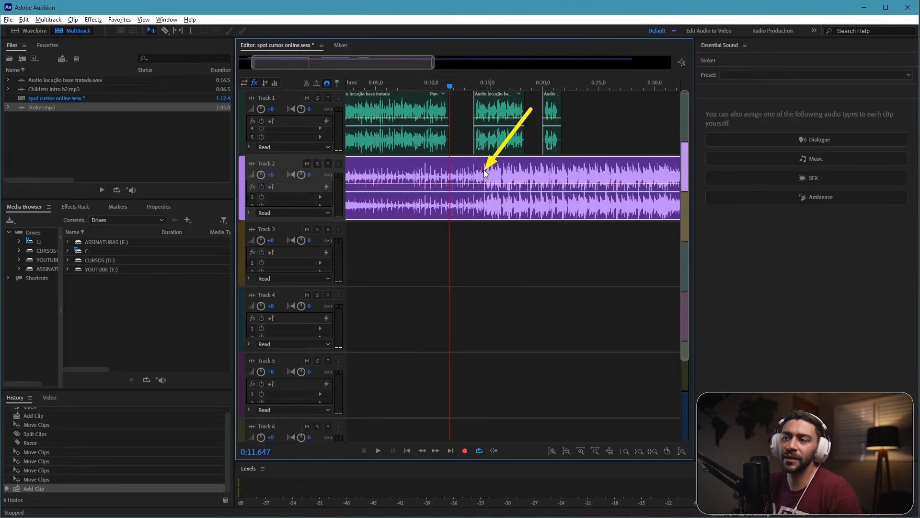
pyautogui.moveTo(455, 93); pyautogui.dragTo(470, 91)
pyautogui.press('space')
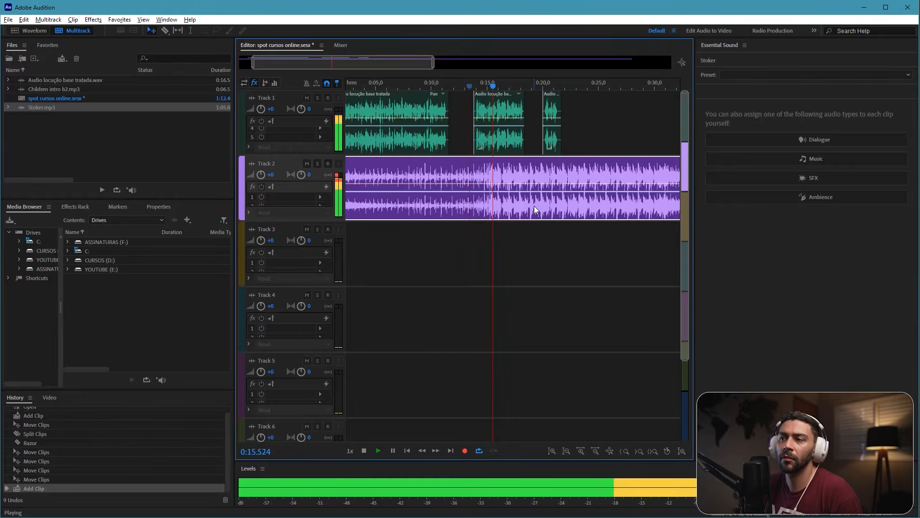
pyautogui.press('space')
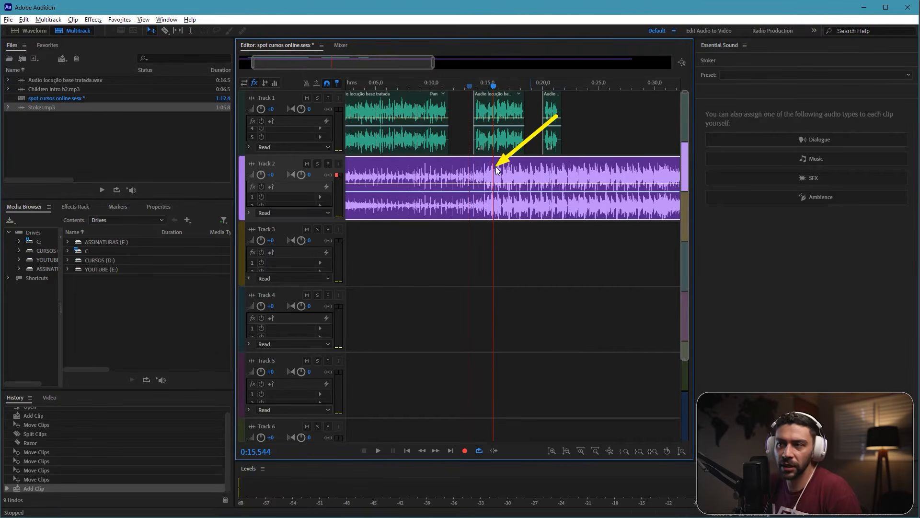
# Step: Split the Stoker clip on Track 2 at about 13.4 s and delete the part before the cut
pyautogui.moveTo(495, 86); pyautogui.dragTo(471, 88)
pyautogui.hotkey('ctrl', 'k')
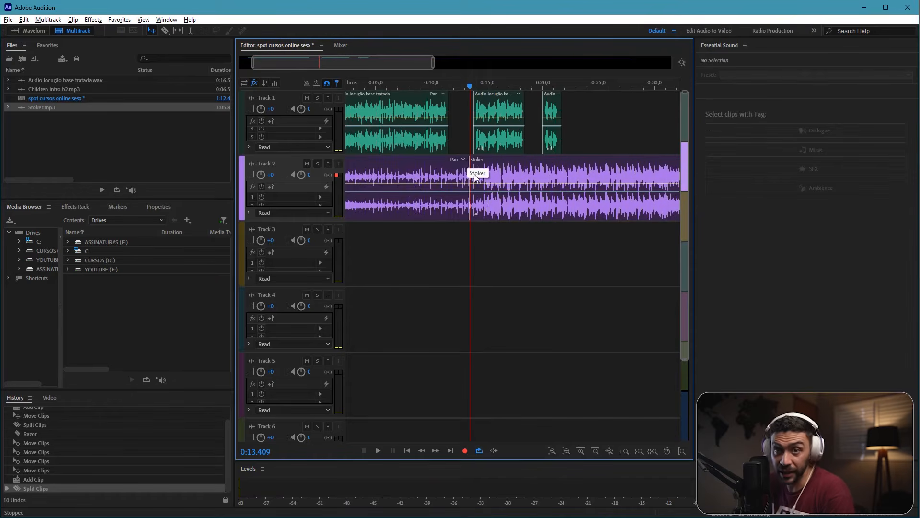
pyautogui.click(431, 177)
pyautogui.press('Delete')
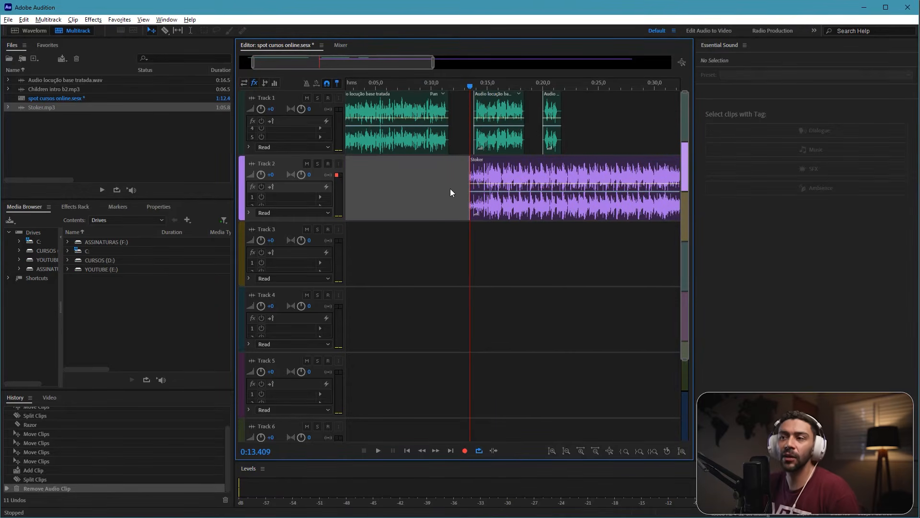
# Step: Move the remaining Stoker clip to the start of Track 2 and play the mix from the beginning
pyautogui.hscroll(-1, 529, 182)
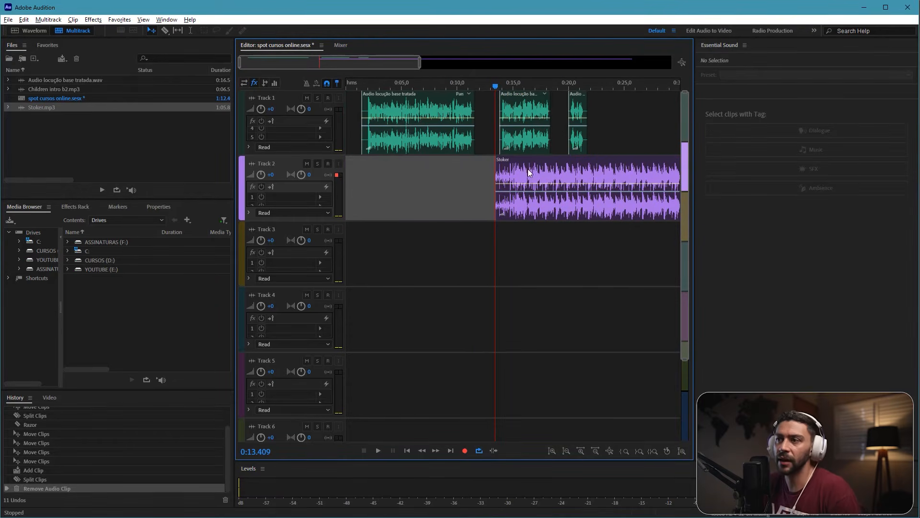
pyautogui.moveTo(529, 172); pyautogui.dragTo(366, 162)
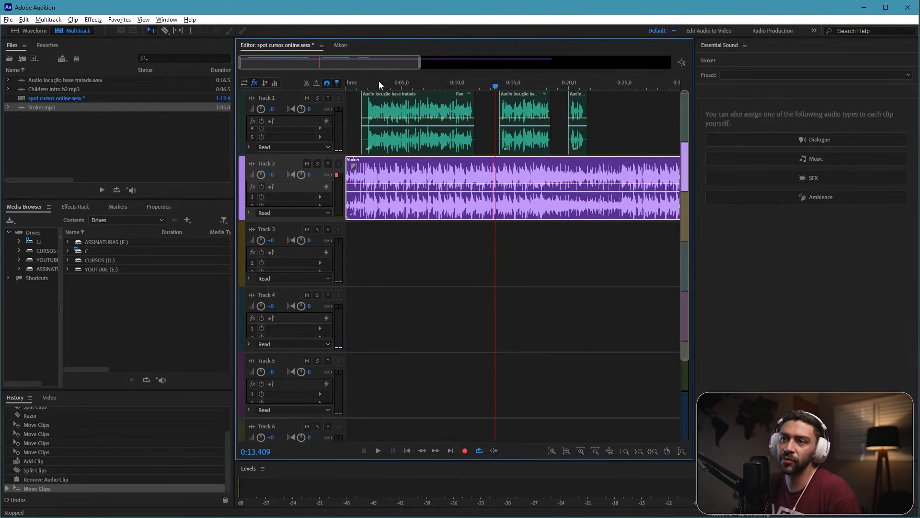
pyautogui.moveTo(383, 86); pyautogui.dragTo(343, 87)
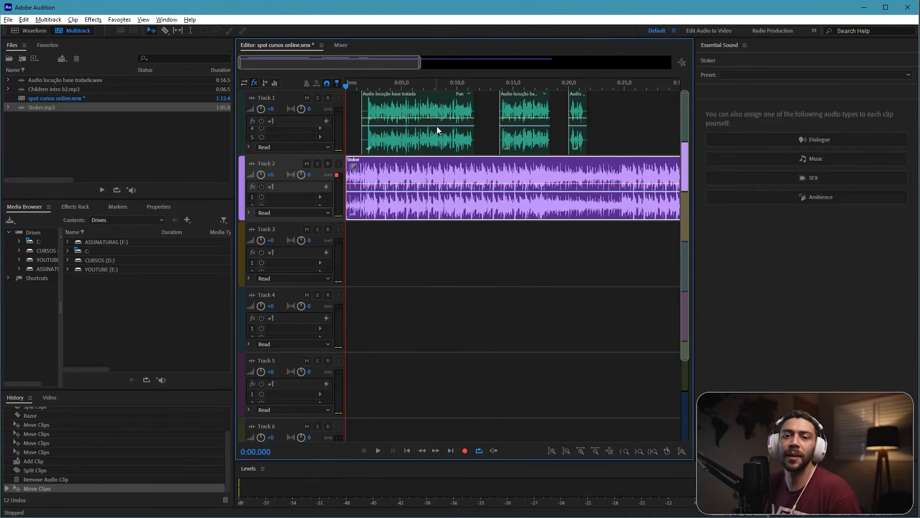
pyautogui.press('space')
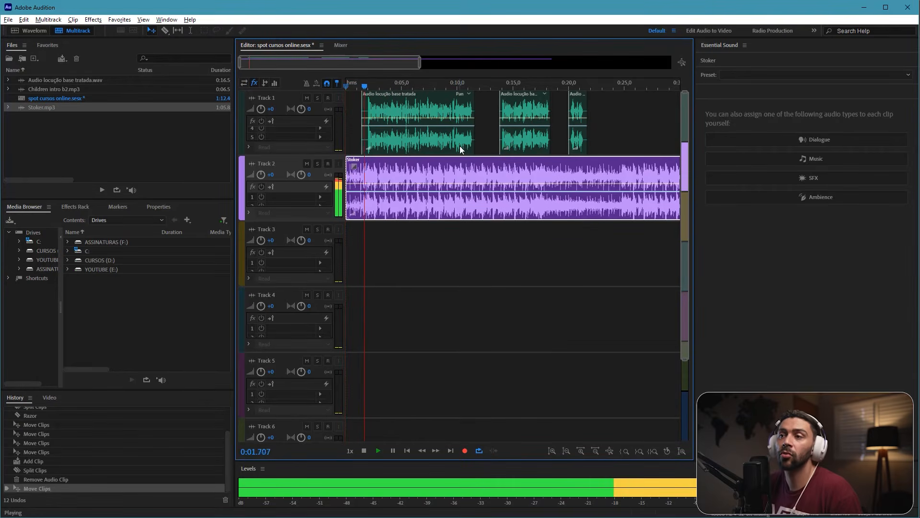
pyautogui.press('space')
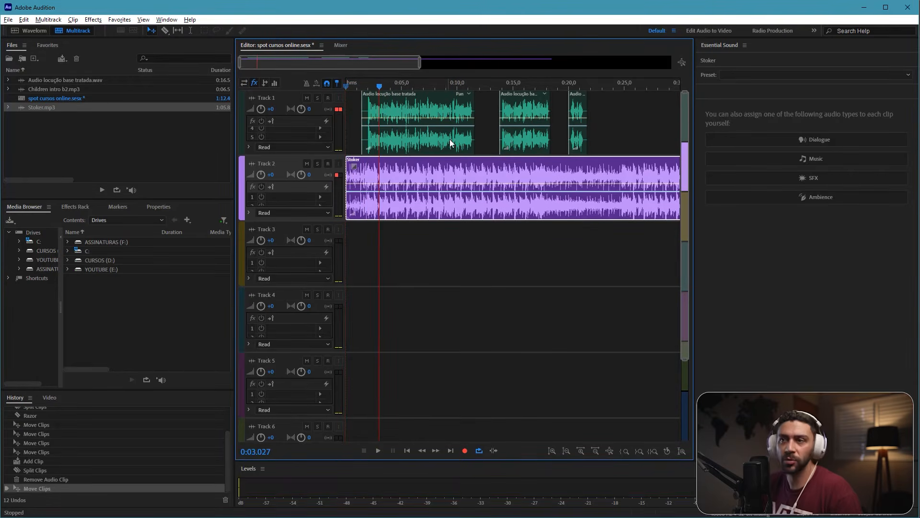
pyautogui.moveTo(378, 86); pyautogui.dragTo(336, 88)
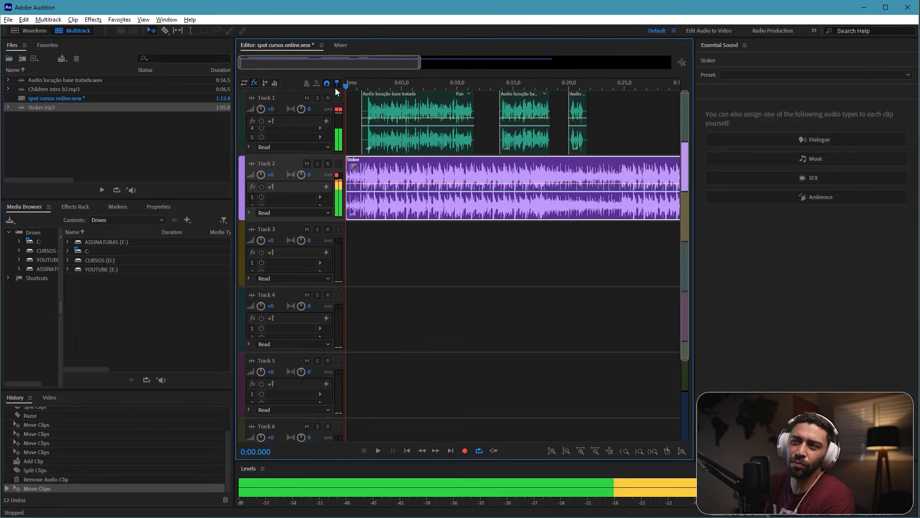
# Step: Shift the first voice-over clip on Track 1 earlier, to start at about 0.5 s, and listen to its entry over the music
pyautogui.press('=')
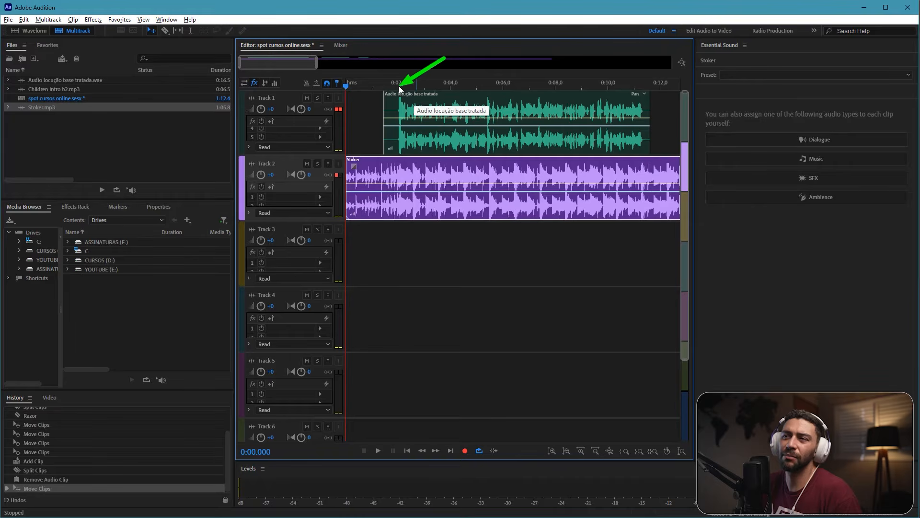
pyautogui.moveTo(422, 107); pyautogui.dragTo(396, 107)
pyautogui.press('space')
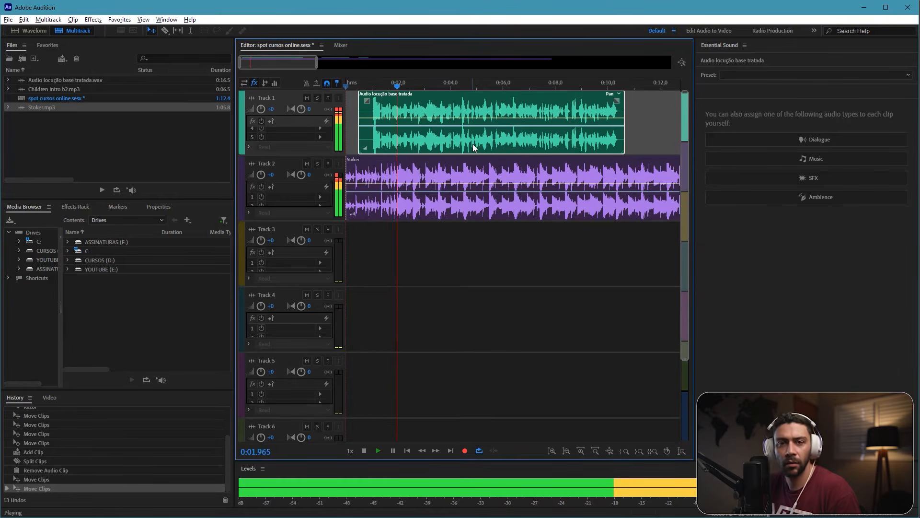
pyautogui.press('space')
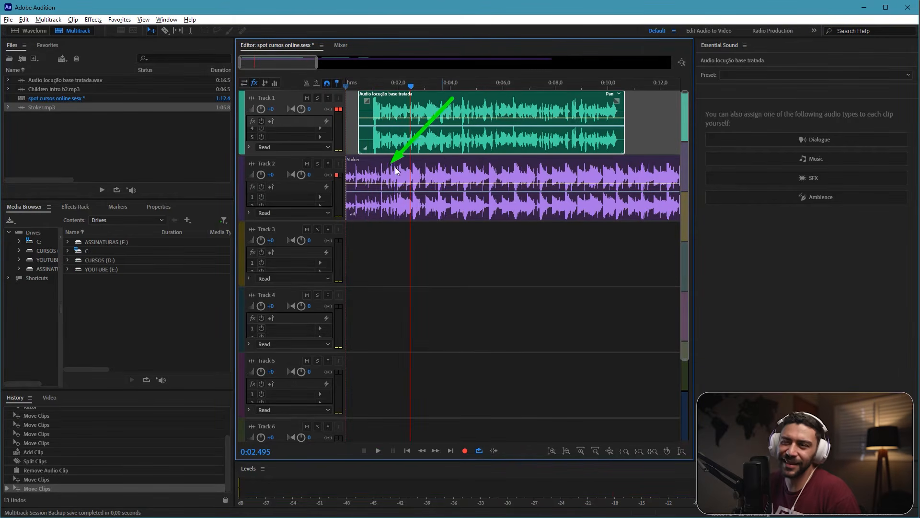
# Step: Trim just over a second off the beginning of the Stoker clip and realign it to the start of Track 2
pyautogui.click(365, 171)
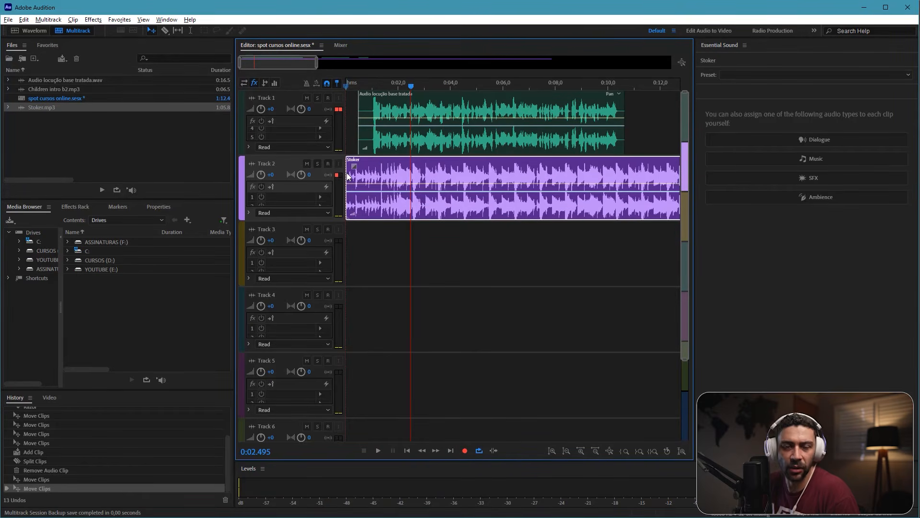
pyautogui.moveTo(348, 175); pyautogui.dragTo(392, 173)
# Step: Play the first three seconds of the session to check how the voice-over enters over the trimmed music
pyautogui.click(350, 86)
pyautogui.press('space')
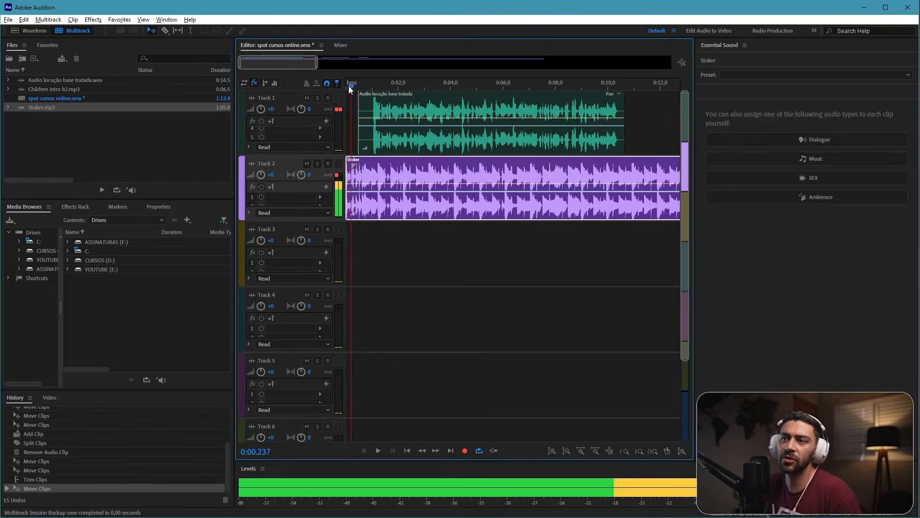
pyautogui.press('space')
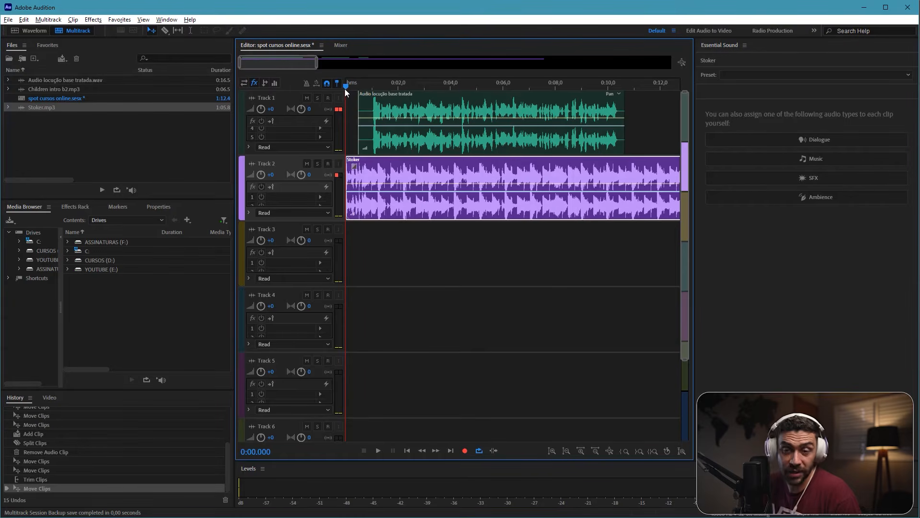
pyautogui.press('space')
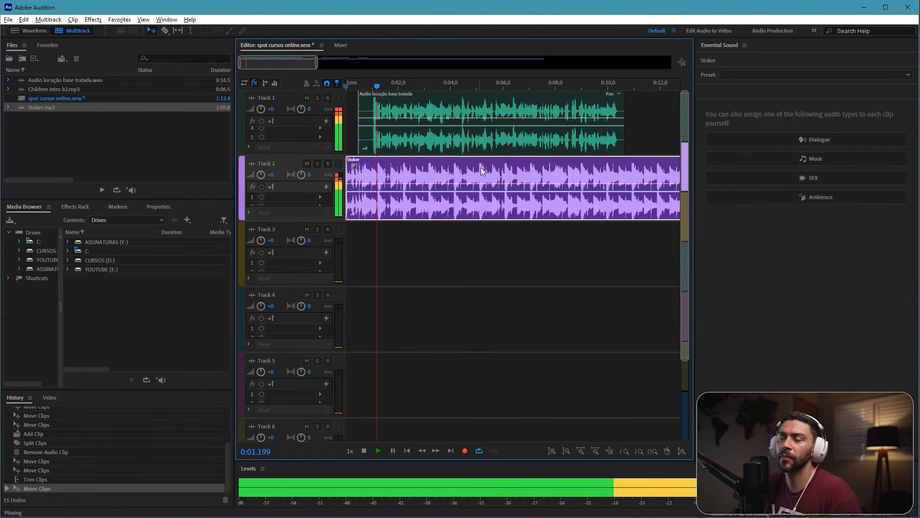
pyautogui.hscroll(1, 569, 174)
pyautogui.hscroll(-1, 569, 174)
pyautogui.press('space')
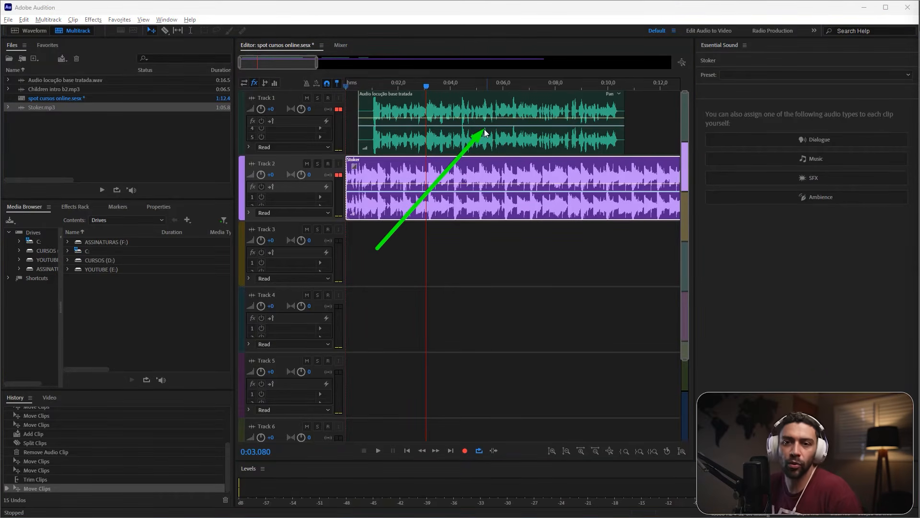
# Step: Lower the Stoker clip's volume envelope to about three quarters of the way down the clip and replay the mix from the start
pyautogui.click(459, 183)
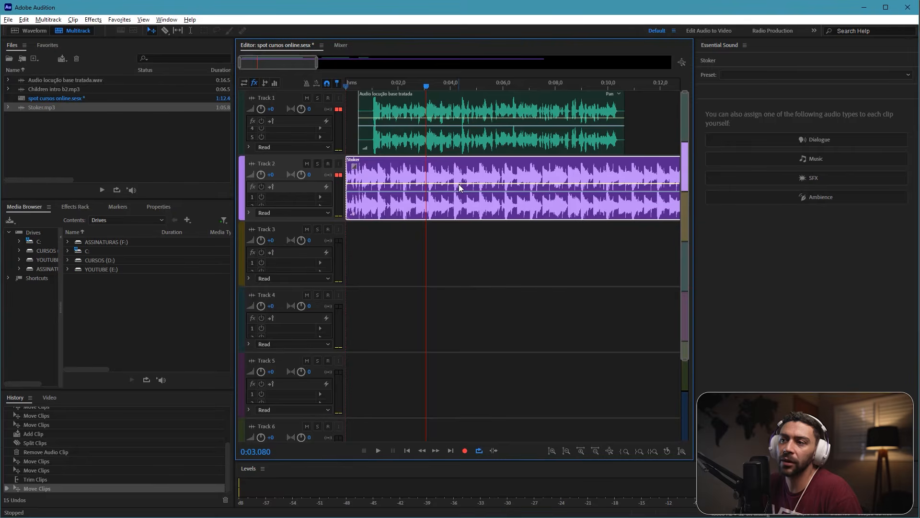
pyautogui.moveTo(459, 184); pyautogui.dragTo(464, 205)
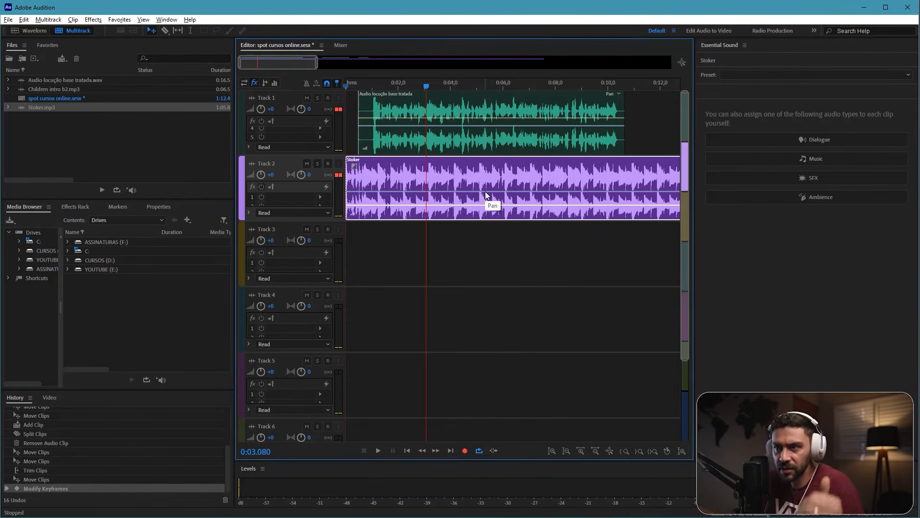
pyautogui.press('space')
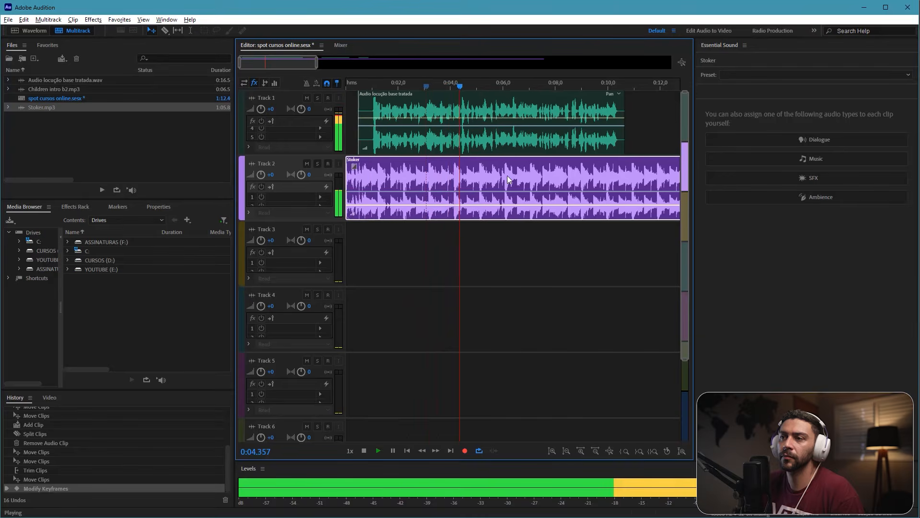
pyautogui.press('space')
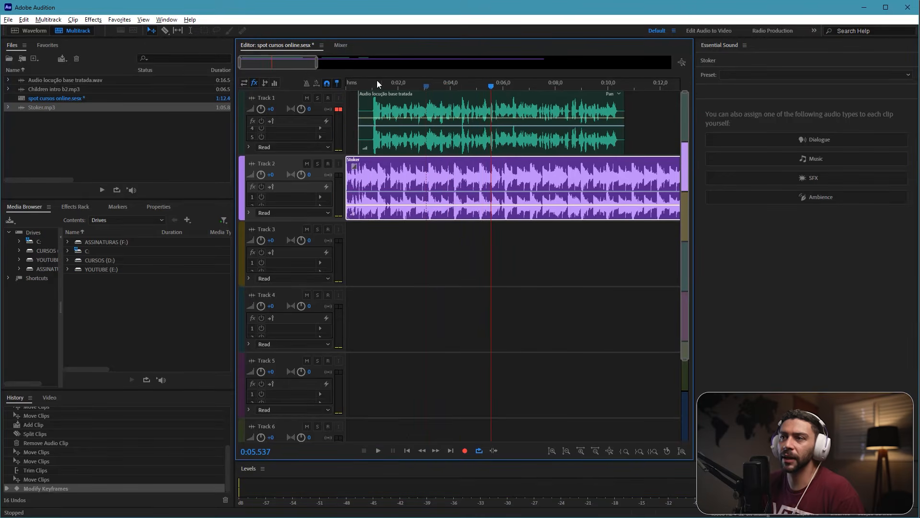
pyautogui.moveTo(374, 82); pyautogui.dragTo(335, 84)
pyautogui.press('space')
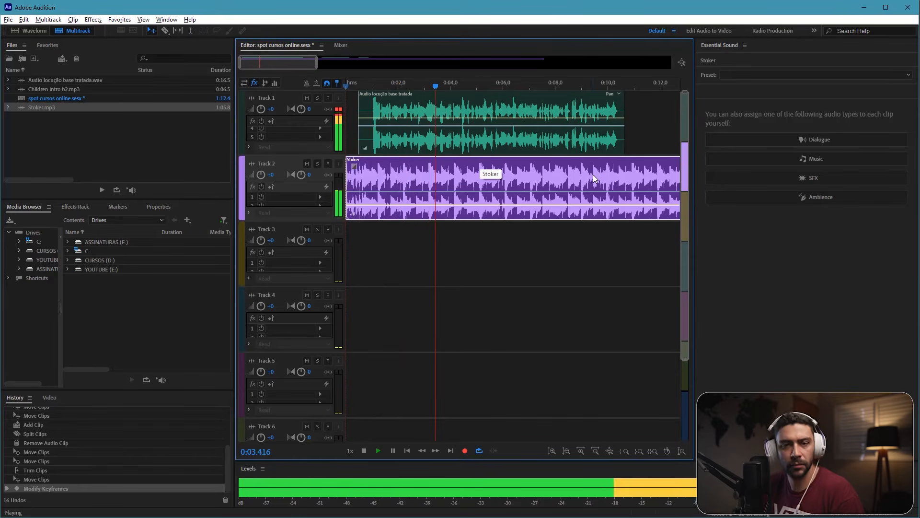
pyautogui.press('space')
pyautogui.hscroll(2, 596, 178)
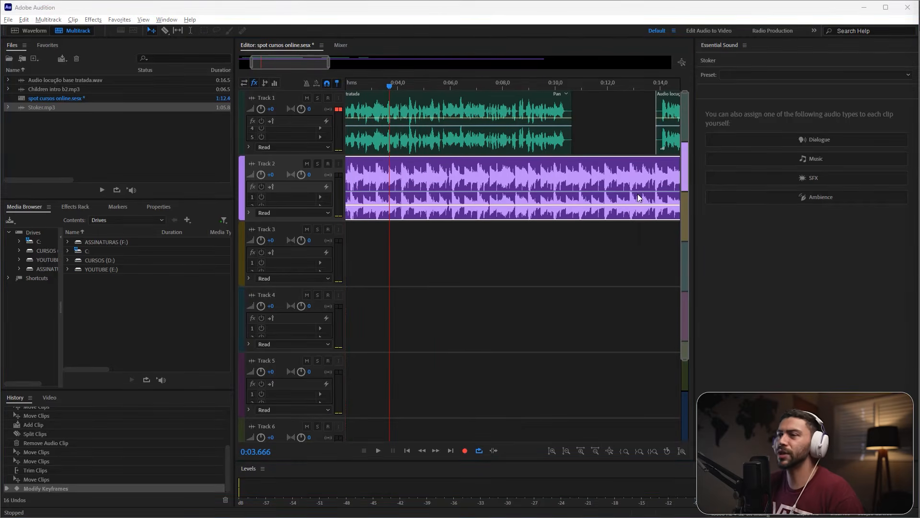
# Step: Find the end of the first voice-over phrase by ear, split the Stoker clip there at about 10.4 s, and delete the music after it
pyautogui.hscroll(2, 638, 197)
pyautogui.click(444, 83)
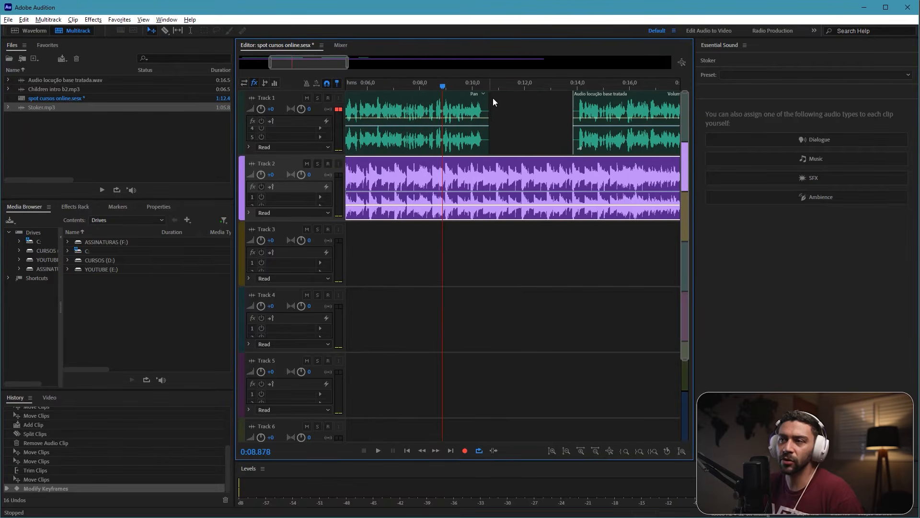
pyautogui.press('space')
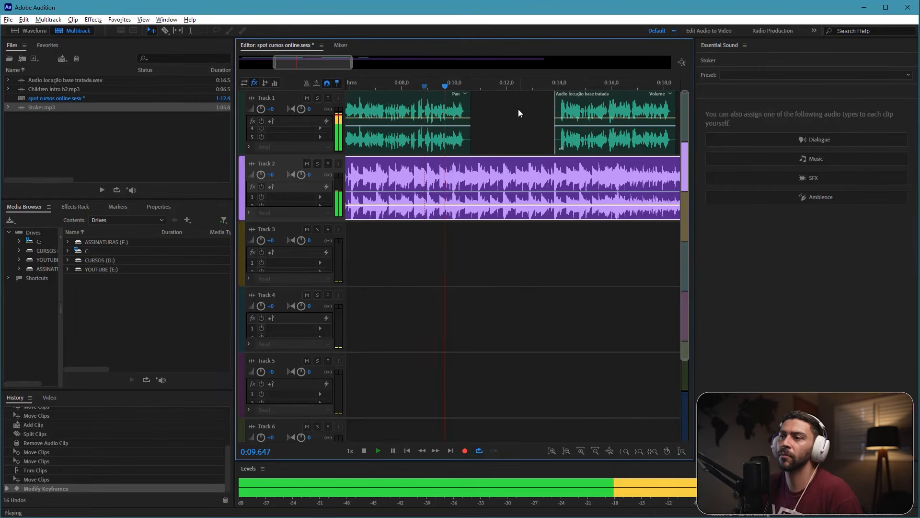
pyautogui.click(435, 84)
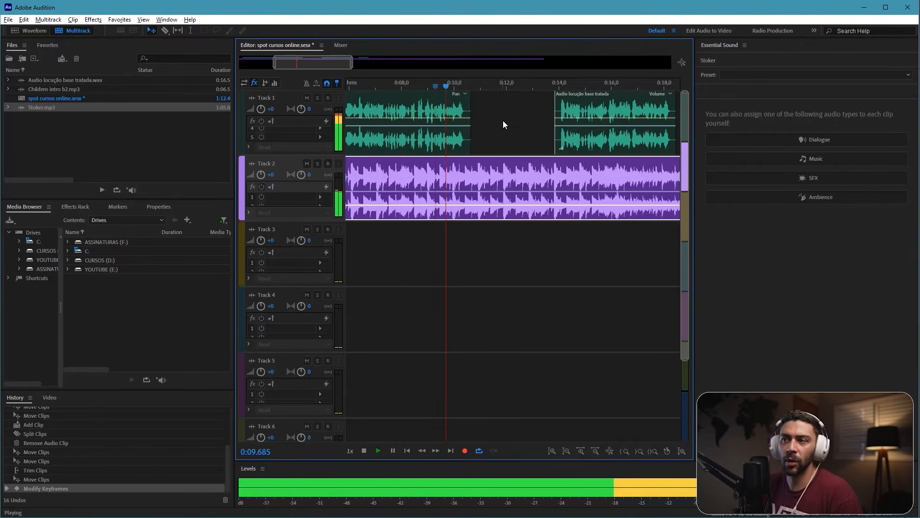
pyautogui.press('space')
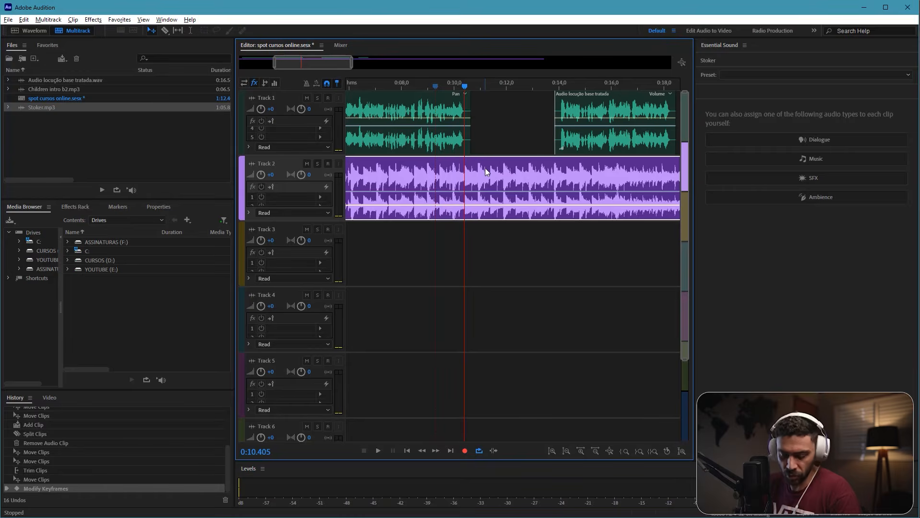
pyautogui.hotkey('ctrl', 'k')
pyautogui.click(487, 171)
pyautogui.press('Delete')
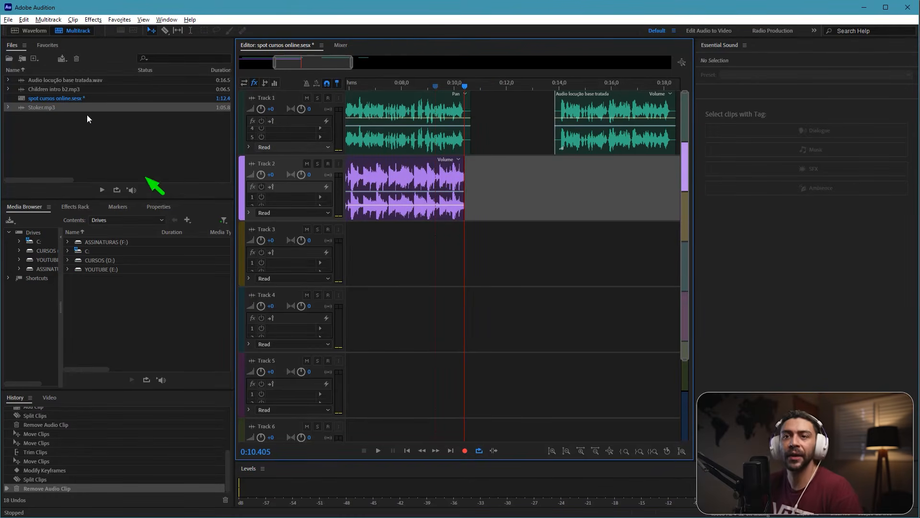
# Step: Insert Children intro b2.mp3 on Track 2 right after the shortened Stoker clip
pyautogui.moveTo(43, 89); pyautogui.dragTo(478, 179)
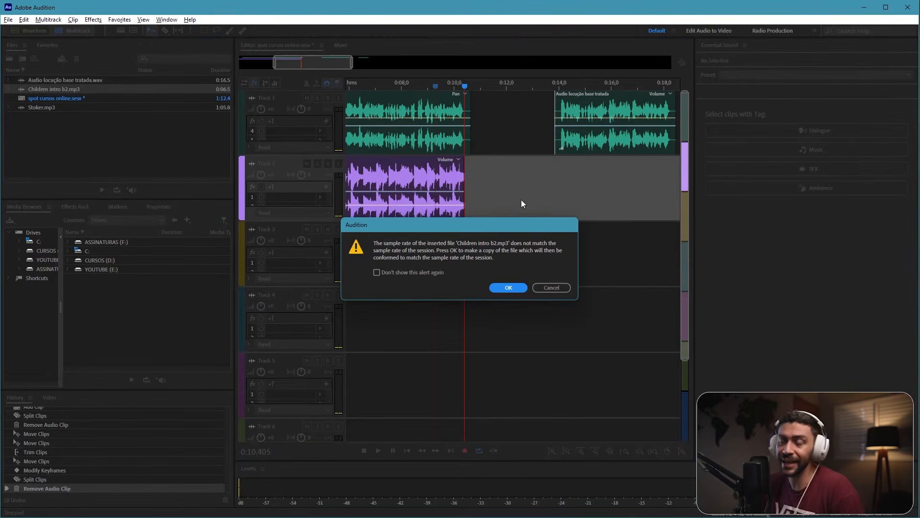
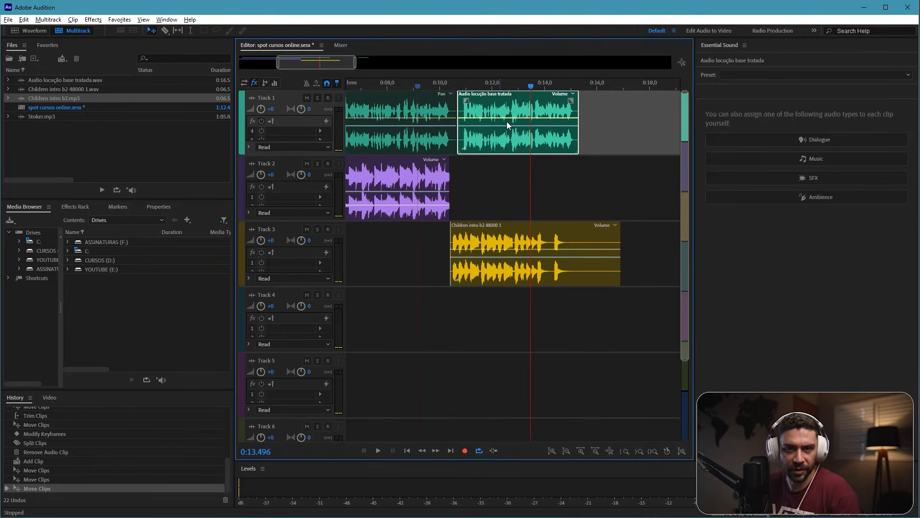
# Step: Trim the silence between the first and second voice-over phrases and start the second phrase with the Children intro music at about 10.4 s
pyautogui.press('=')
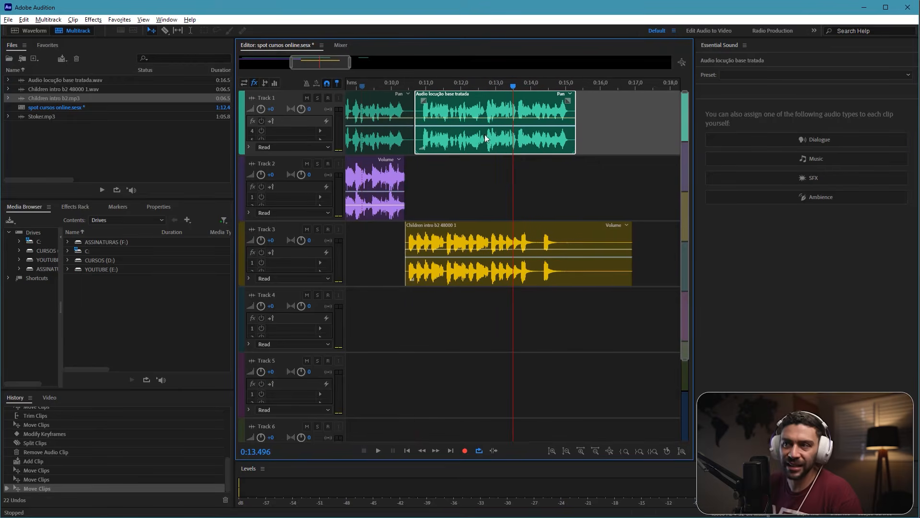
pyautogui.hscroll(-5, 469, 131)
pyautogui.click(476, 83)
pyautogui.press('=')
pyautogui.press('=')
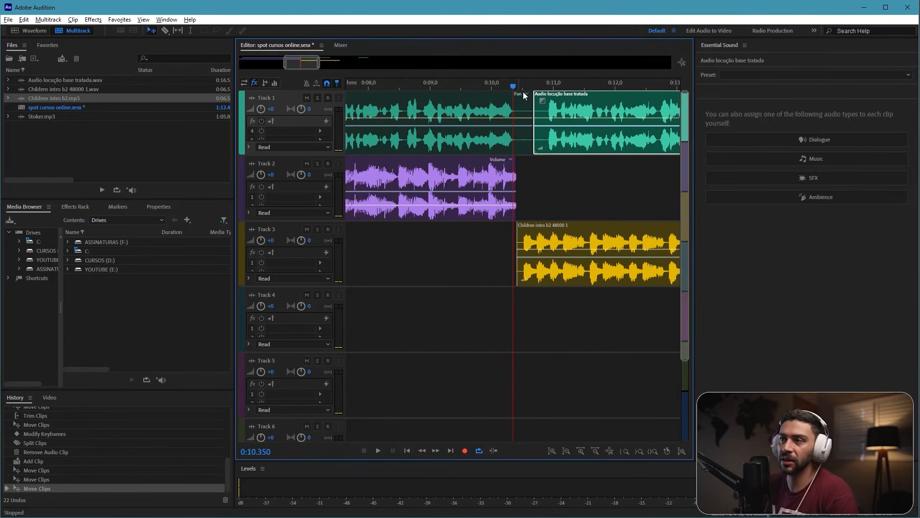
pyautogui.click(484, 106)
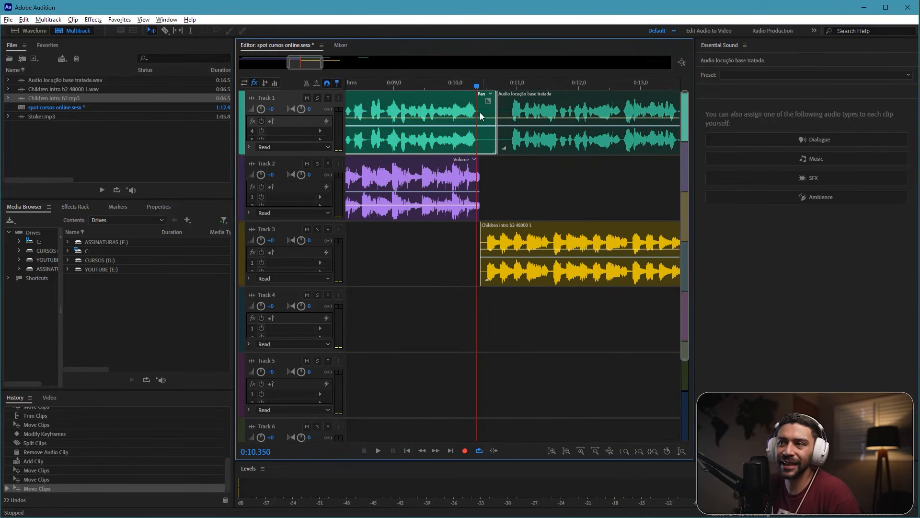
pyautogui.moveTo(497, 135)
pyautogui.mouseDown()
pyautogui.moveTo(477, 137)
pyautogui.moveTo(507, 131)
pyautogui.mouseUp()
pyautogui.click(499, 134)
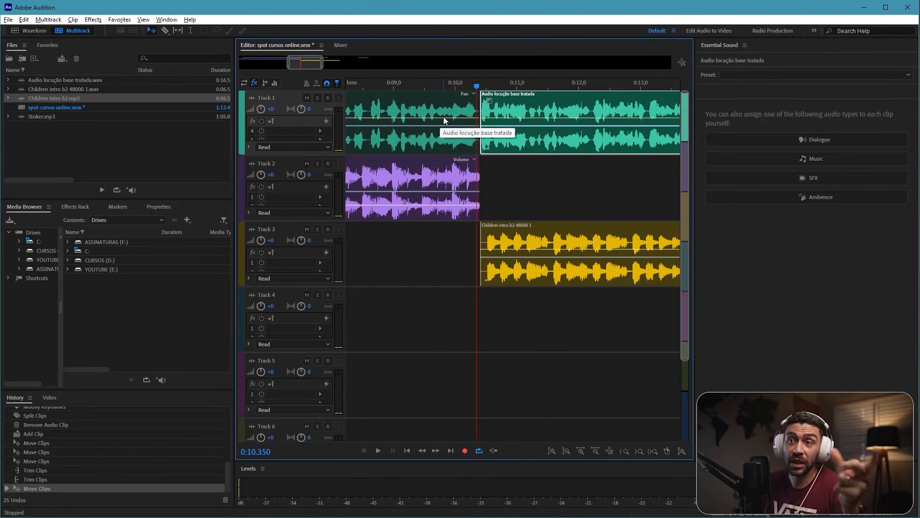
pyautogui.moveTo(511, 110); pyautogui.dragTo(507, 111)
# Step: Play the transition from the Stoker clip into the Children intro clip to judge the music level under the voice
pyautogui.hscroll(1, 461, 160)
pyautogui.press('space')
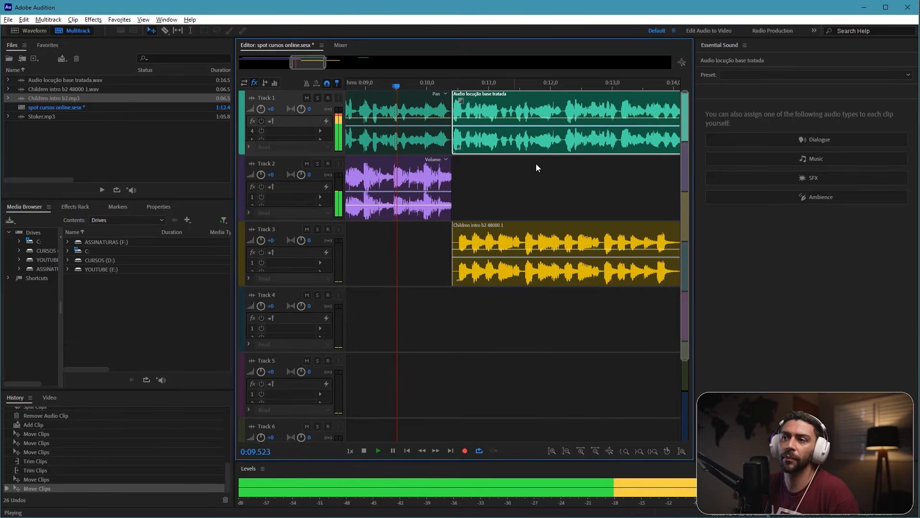
pyautogui.hscroll(2, 535, 163)
pyautogui.hscroll(2, 508, 178)
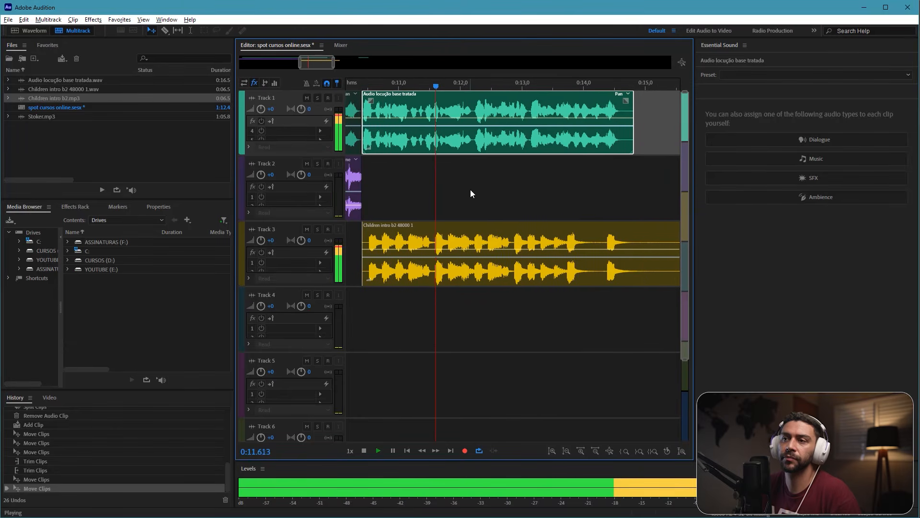
pyautogui.hscroll(1, 478, 199)
pyautogui.press('space')
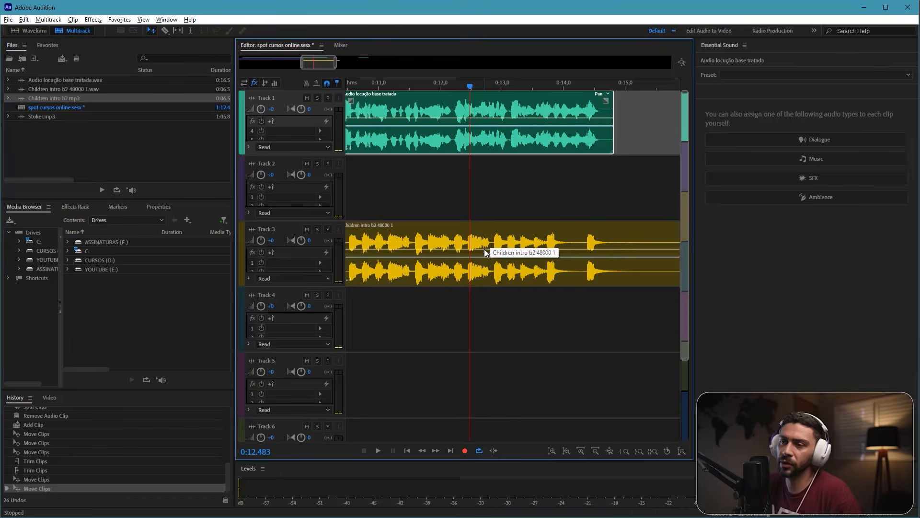
# Step: Lower the Children intro clip's volume envelope to about three quarters of the way down the clip and replay the second phrase
pyautogui.click(484, 249)
pyautogui.moveTo(482, 248); pyautogui.dragTo(473, 267)
pyautogui.hscroll(-3, 456, 207)
pyautogui.click(392, 84)
pyautogui.press('space')
pyautogui.hscroll(1, 493, 206)
pyautogui.hscroll(4, 492, 195)
pyautogui.hscroll(2, 510, 191)
pyautogui.hscroll(-1, 534, 189)
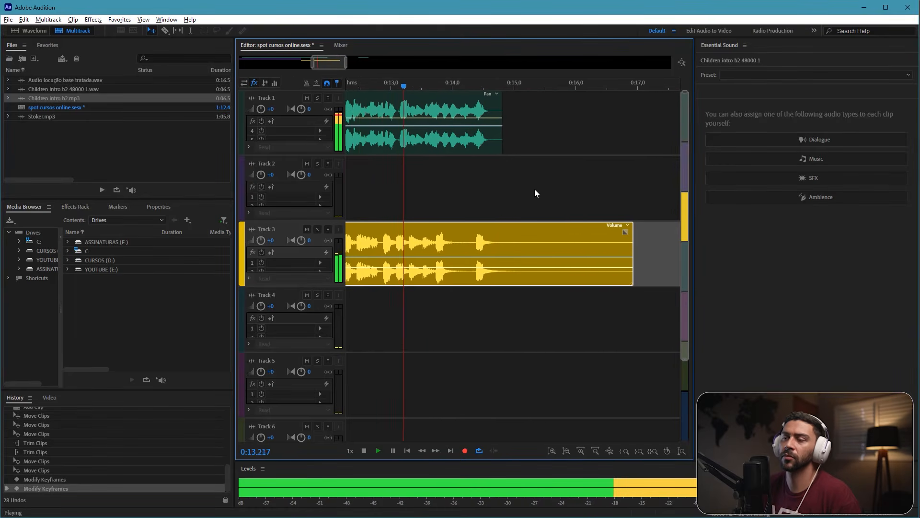
pyautogui.hscroll(2, 499, 183)
pyautogui.press('space')
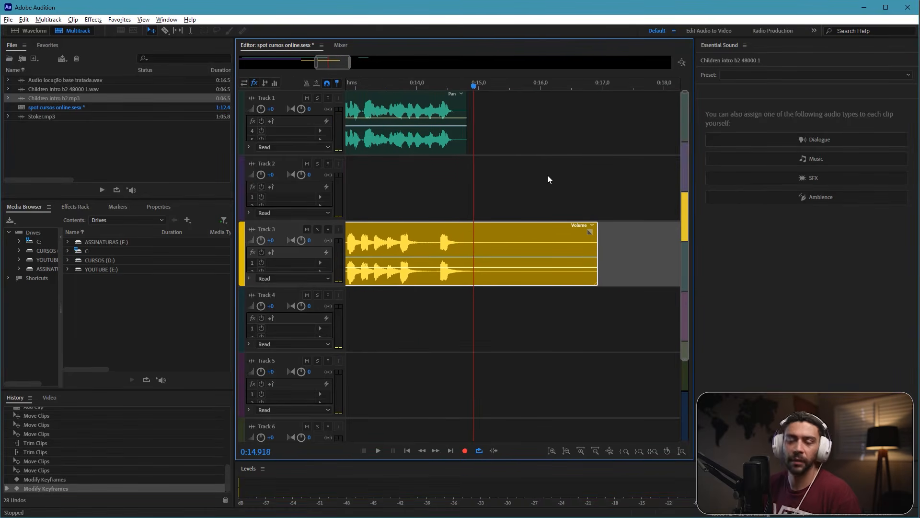
# Step: Move the last voice-over phrase behind the second one, trim the silence between them, start it at about 14.7 s and replay the join
pyautogui.scroll(-3, 546, 158)
pyautogui.hscroll(4, 542, 132)
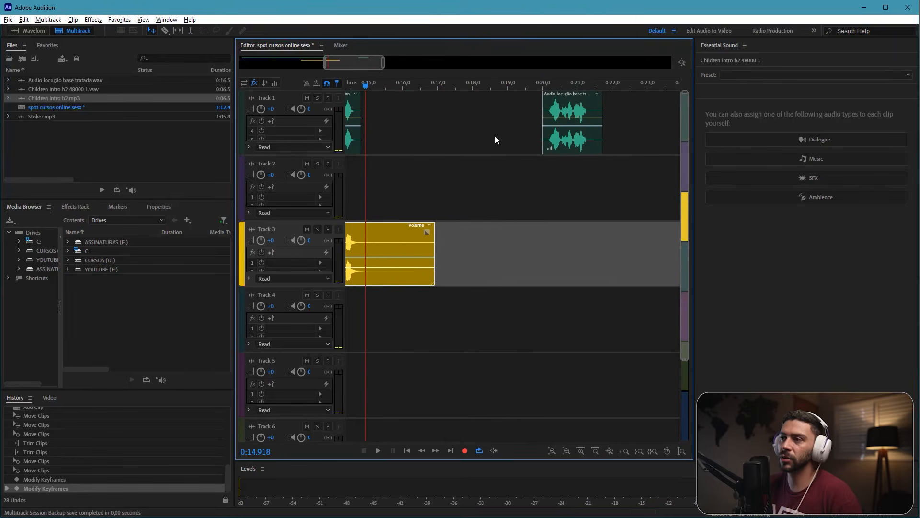
pyautogui.moveTo(564, 113); pyautogui.dragTo(383, 116)
pyautogui.hscroll(-2, 522, 146)
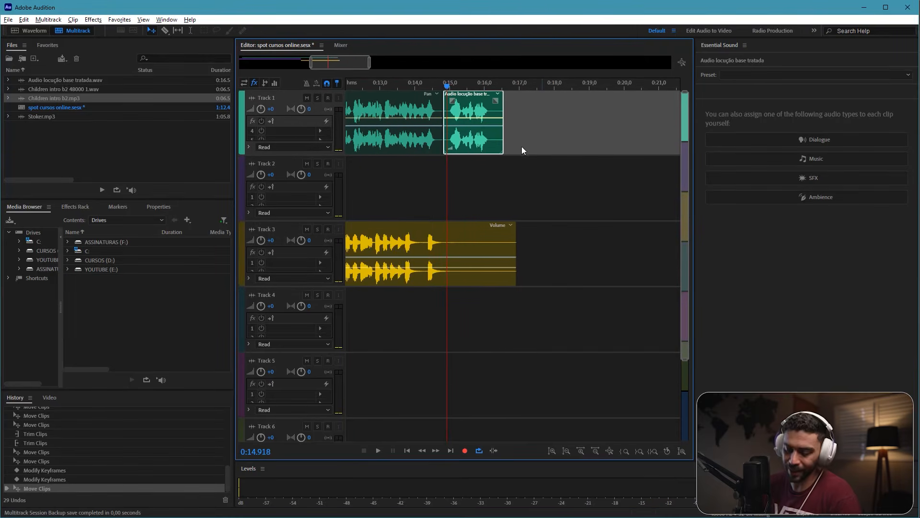
pyautogui.scroll(3, 548, 148)
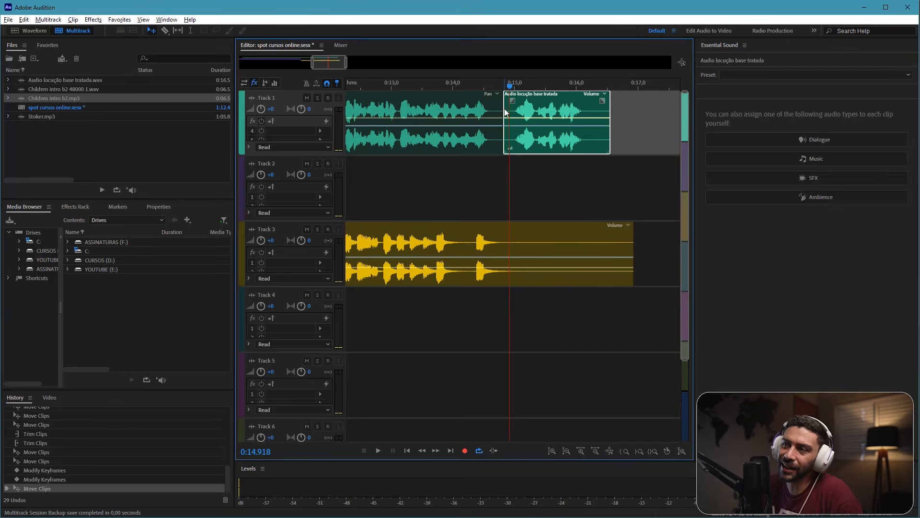
pyautogui.moveTo(505, 112); pyautogui.dragTo(383, 87)
pyautogui.press('space')
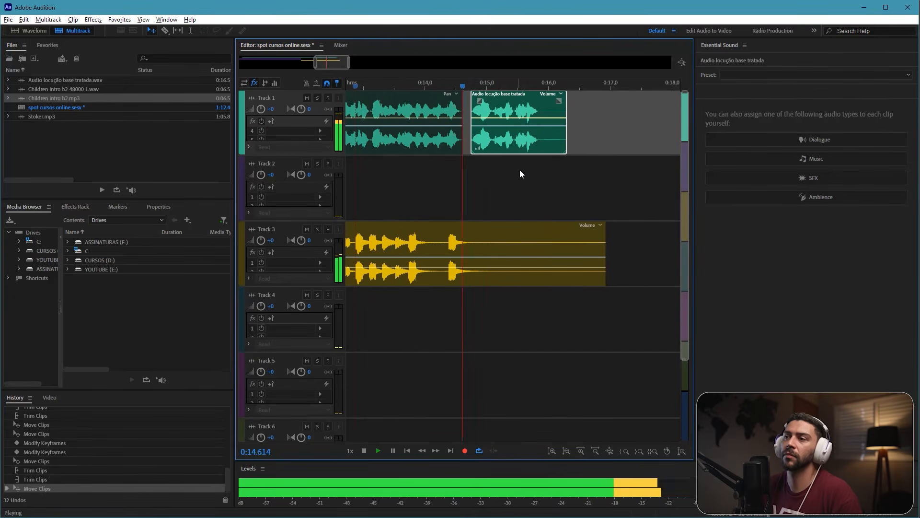
pyautogui.press('space')
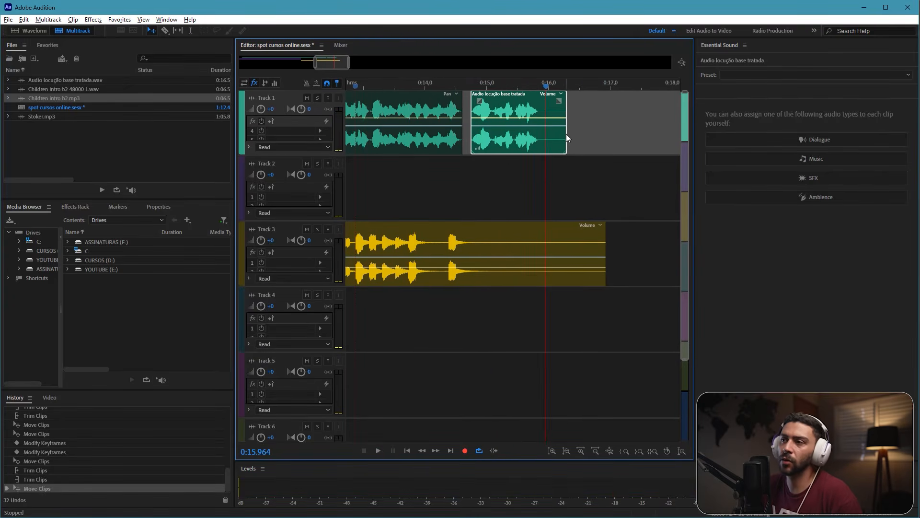
# Step: Trim the ends of the last voice-over phrase and the Children intro clip to about 15.96 s
pyautogui.moveTo(566, 133); pyautogui.dragTo(546, 131)
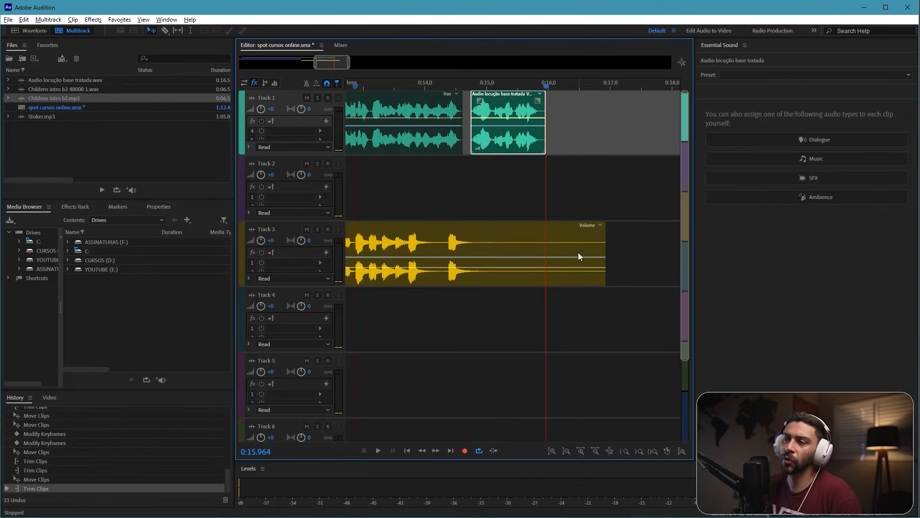
pyautogui.click(579, 253)
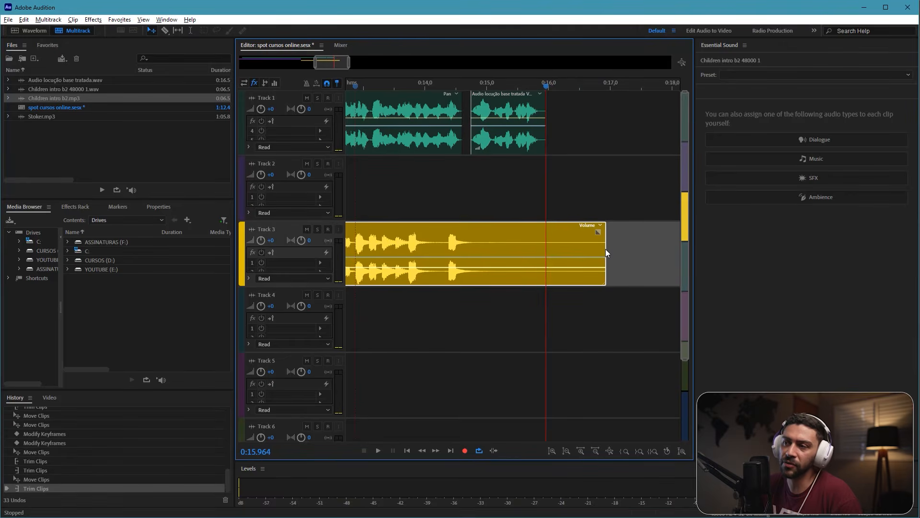
pyautogui.moveTo(605, 249); pyautogui.dragTo(545, 234)
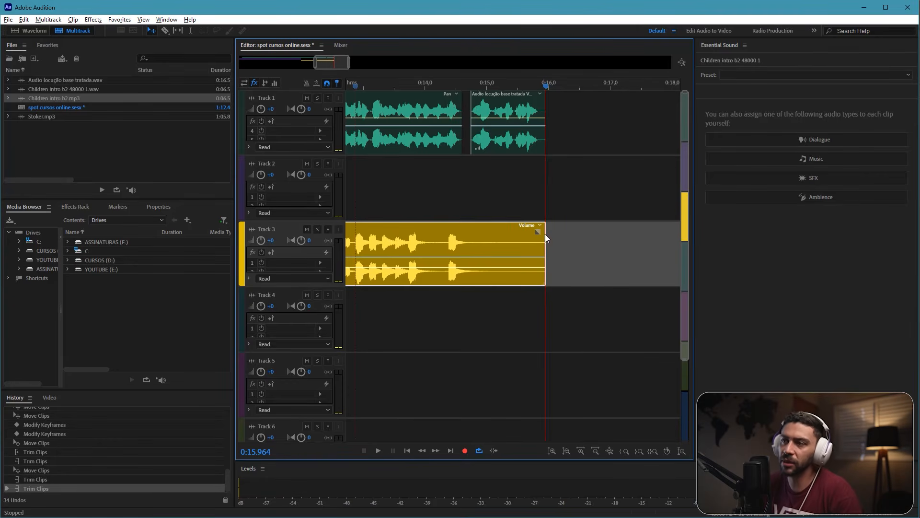
# Step: Replay the music change from about 9.9 s to check how the second voice-over phrase enters
pyautogui.click(449, 181)
pyautogui.scroll(-2, 446, 180)
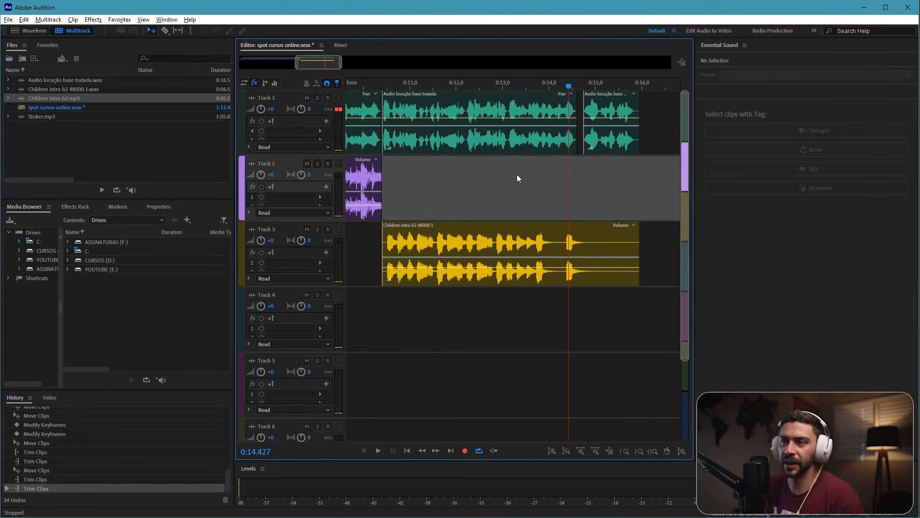
pyautogui.hscroll(-1, 517, 174)
pyautogui.moveTo(414, 81); pyautogui.dragTo(407, 82)
pyautogui.click(403, 82)
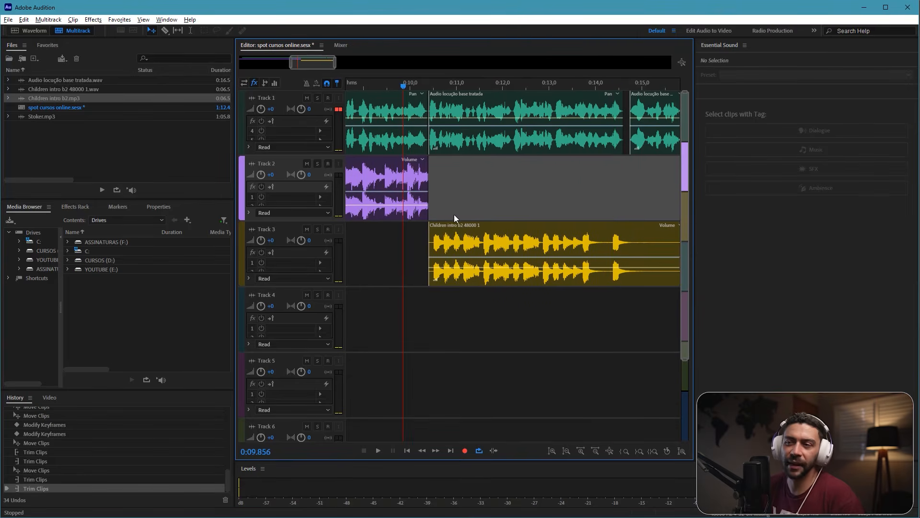
pyautogui.press('space')
pyautogui.press('space')
pyautogui.hscroll(1, 523, 176)
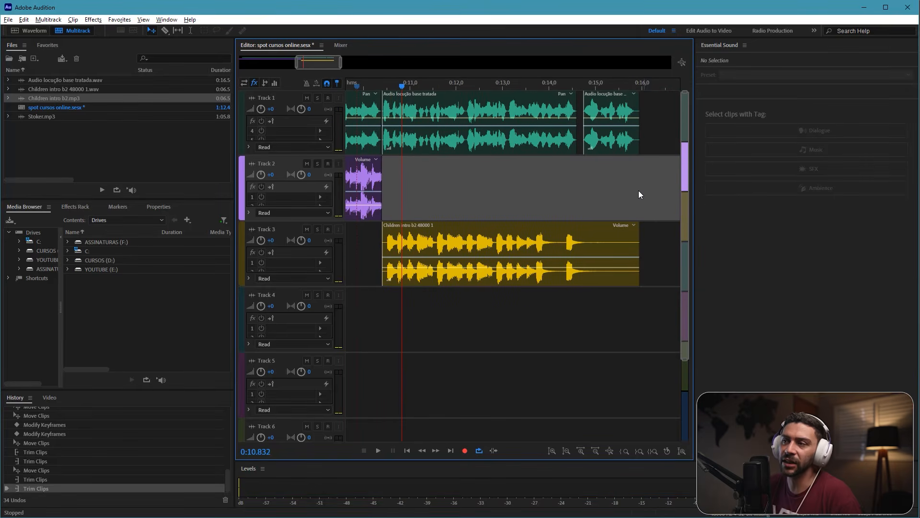
# Step: Move the last two voice-over phrases together so the second starts at about 10.65 s, and replay the music change
pyautogui.moveTo(642, 193); pyautogui.dragTo(519, 140)
pyautogui.moveTo(437, 137); pyautogui.dragTo(450, 140)
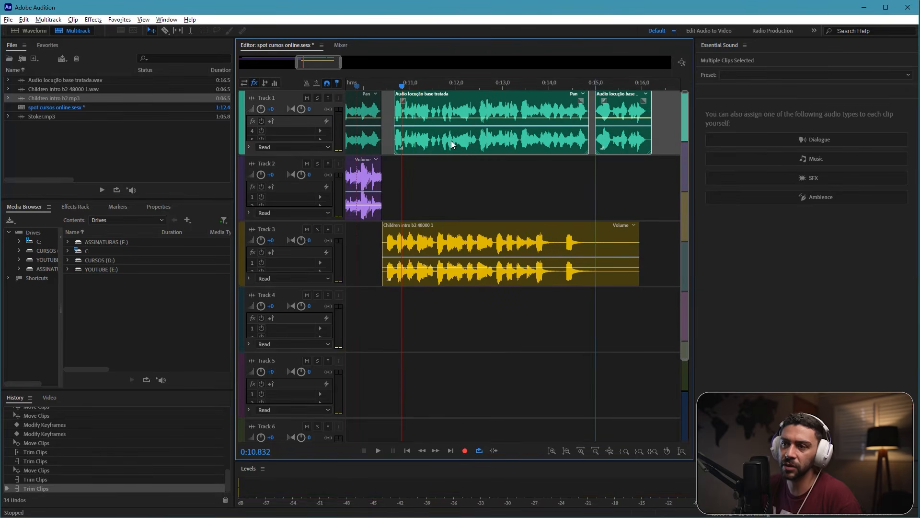
pyautogui.hscroll(-1, 484, 110)
pyautogui.click(409, 85)
pyautogui.click(514, 176)
pyautogui.press('space')
pyautogui.hscroll(1, 504, 175)
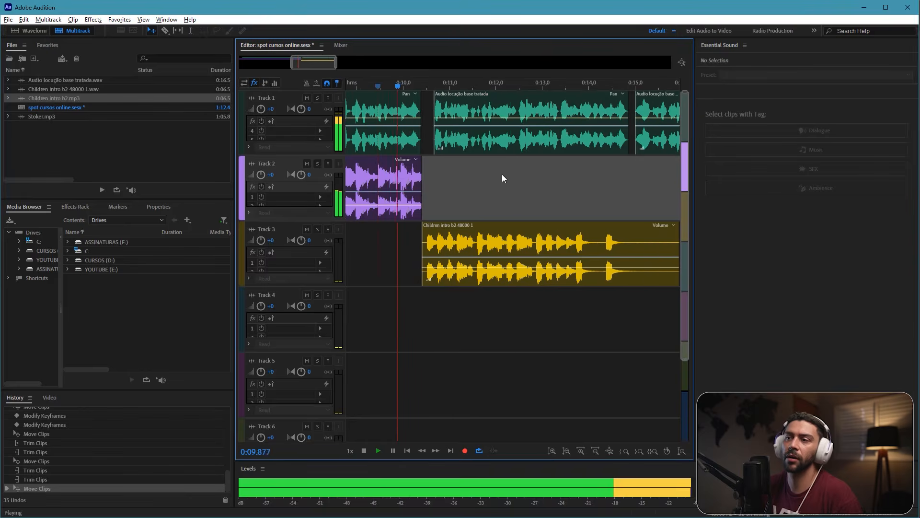
pyautogui.press('space')
pyautogui.hscroll(1, 514, 181)
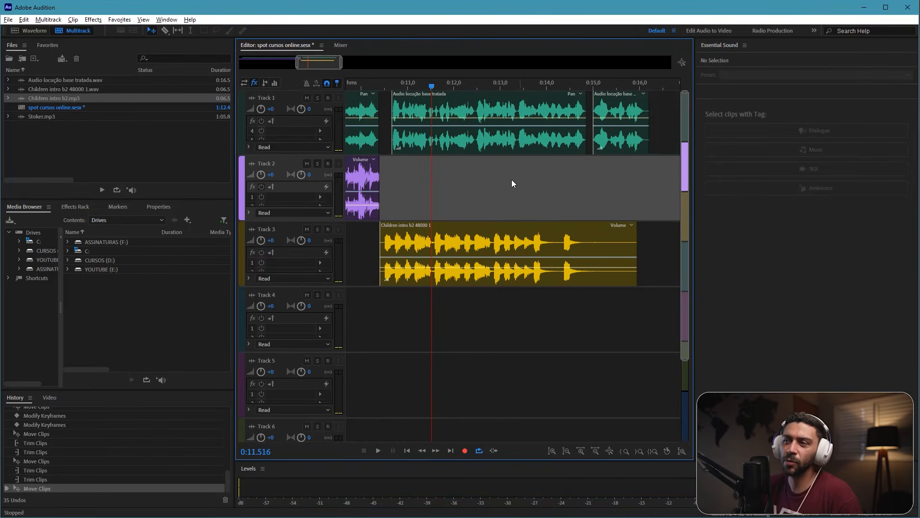
# Step: Shift the last two voice-over phrases further so the second starts at about 10.8 s, and play through to about 14.2 s
pyautogui.moveTo(651, 181); pyautogui.dragTo(500, 143)
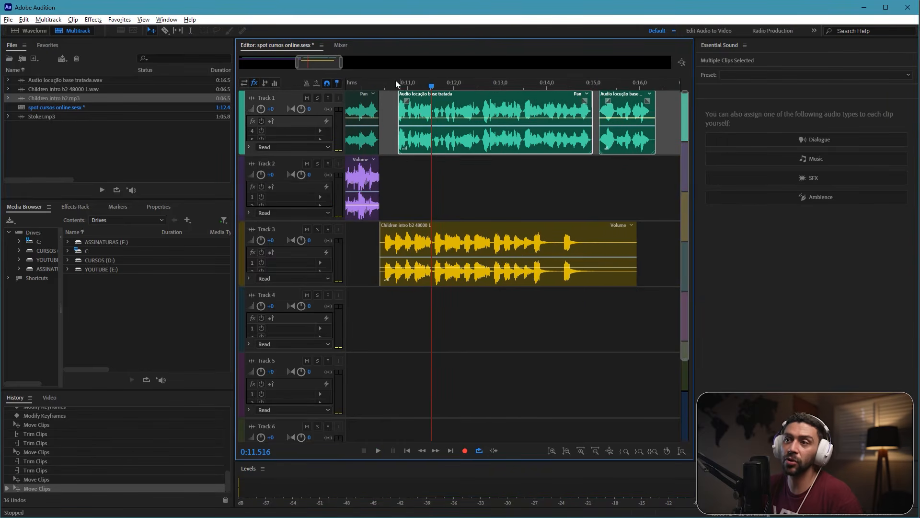
pyautogui.moveTo(396, 84); pyautogui.dragTo(346, 85)
pyautogui.hscroll(-2, 508, 175)
pyautogui.press('space')
pyautogui.hscroll(2, 535, 176)
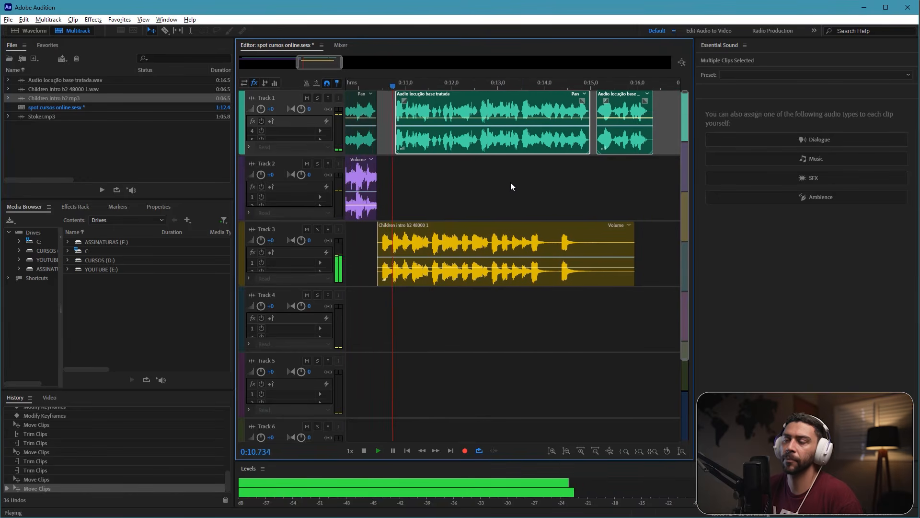
pyautogui.hscroll(-1, 511, 184)
pyautogui.hscroll(2, 551, 182)
pyautogui.click(571, 188)
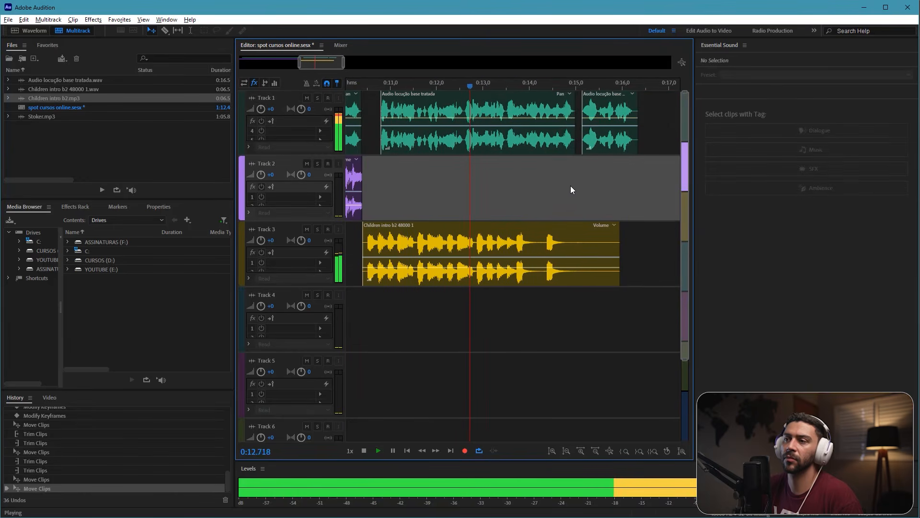
pyautogui.press('space')
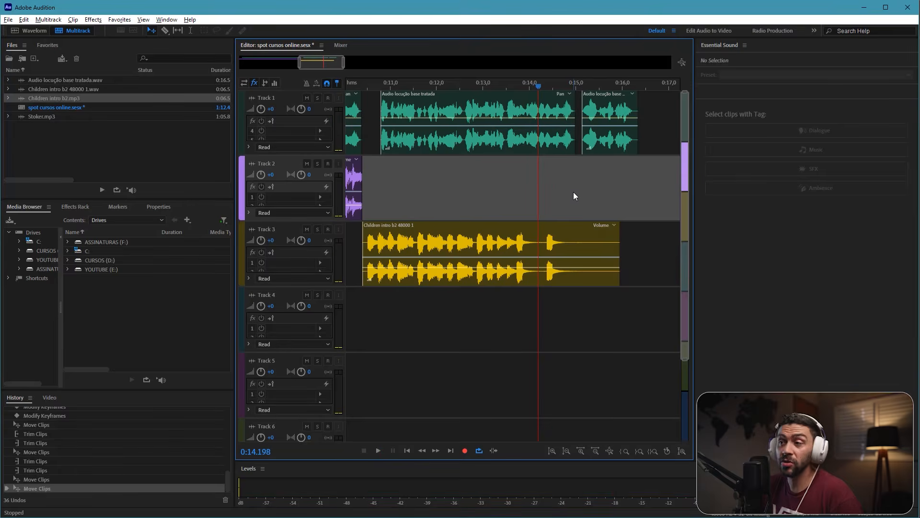
# Step: Split the Children intro clip at about 14.2 s, before its final hit, and move the ending piece to about 15.3 s
pyautogui.click(558, 231)
pyautogui.hotkey('ctrl', 'k')
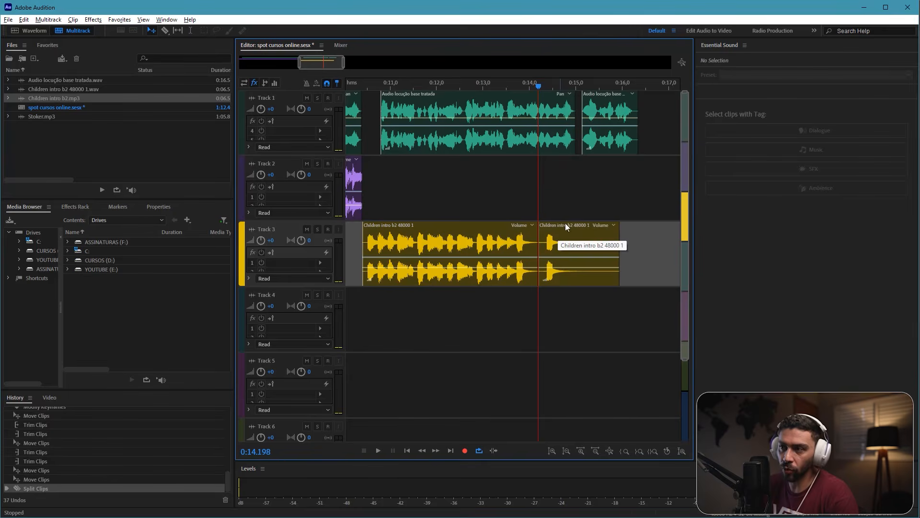
pyautogui.hscroll(3, 565, 223)
pyautogui.moveTo(482, 223); pyautogui.dragTo(548, 231)
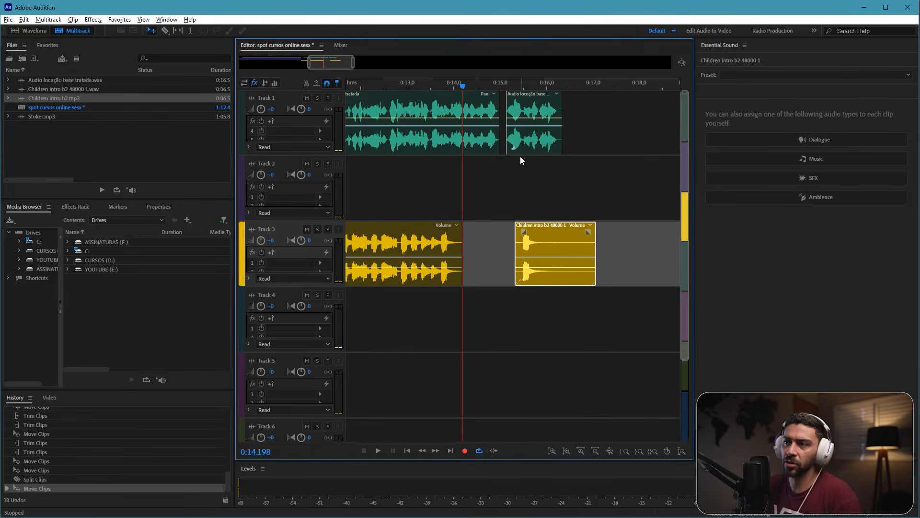
# Step: Start the last voice-over phrase at about 15.3 s and the music's ending piece at about 15.0 s, and replay the ending
pyautogui.moveTo(530, 142); pyautogui.dragTo(538, 145)
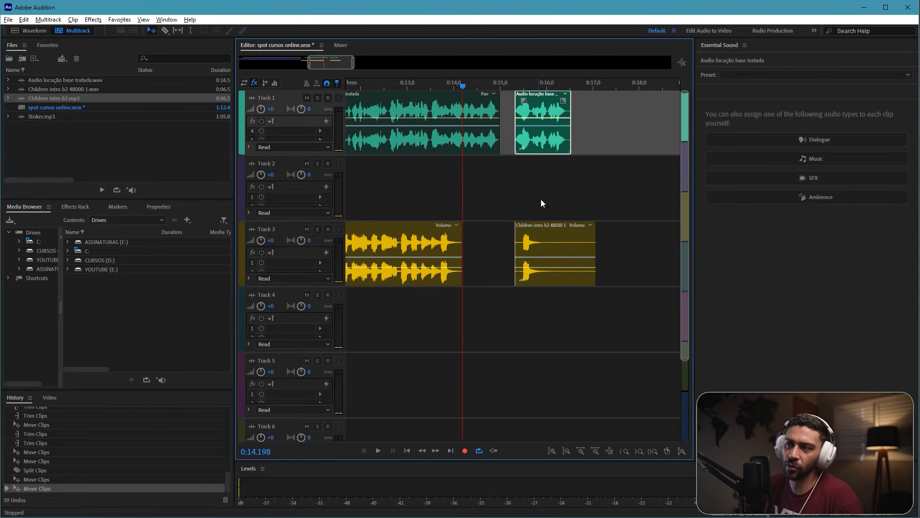
pyautogui.moveTo(542, 232); pyautogui.dragTo(528, 230)
pyautogui.moveTo(453, 83); pyautogui.dragTo(424, 83)
pyautogui.press('space')
pyautogui.hscroll(-1, 555, 189)
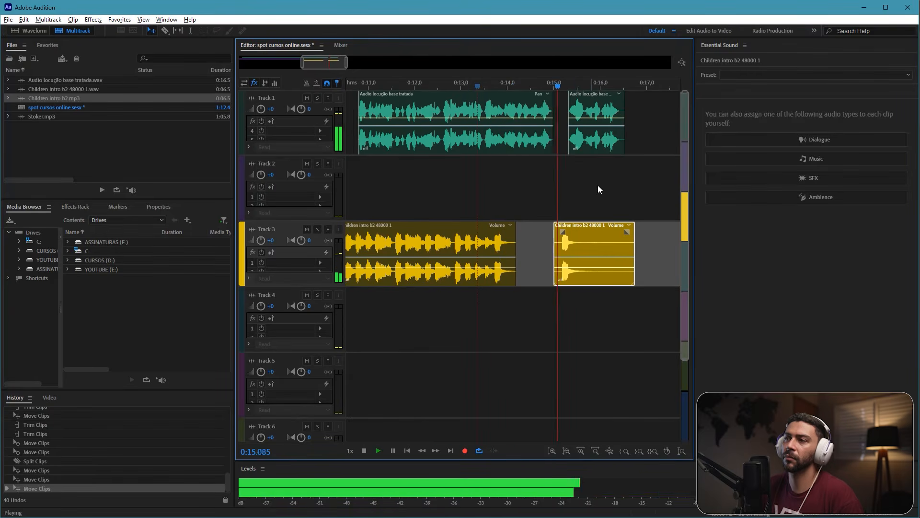
pyautogui.press('space')
# Step: Shift the last voice-over phrase to about 15.4 s and the music's ending piece to about 15.1 s, and replay the ending
pyautogui.moveTo(594, 142); pyautogui.dragTo(597, 143)
pyautogui.moveTo(583, 234); pyautogui.dragTo(590, 230)
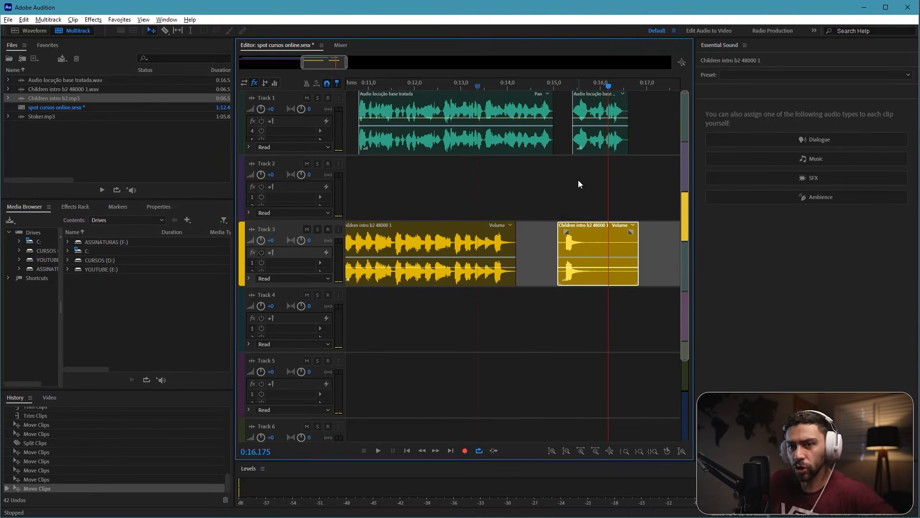
pyautogui.click(442, 82)
pyautogui.press('space')
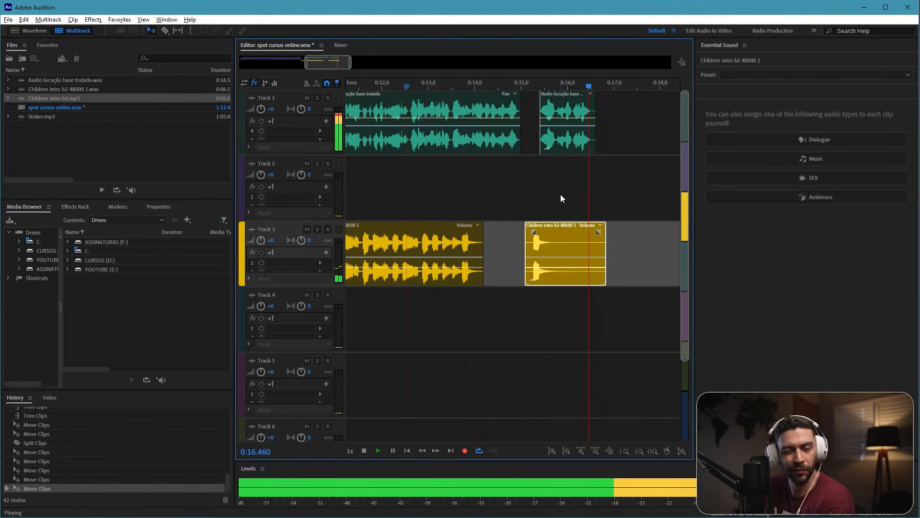
pyautogui.press('space')
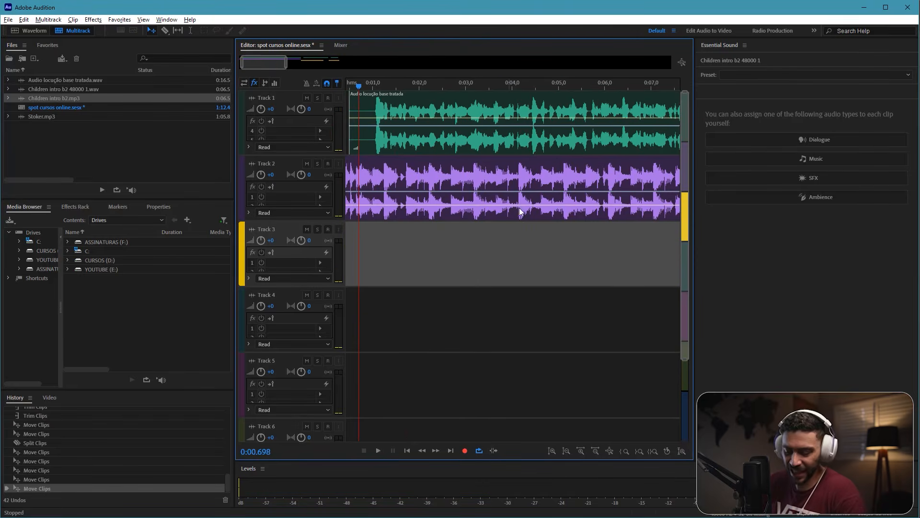
pyautogui.scroll(-5, 520, 208)
pyautogui.click(511, 198)
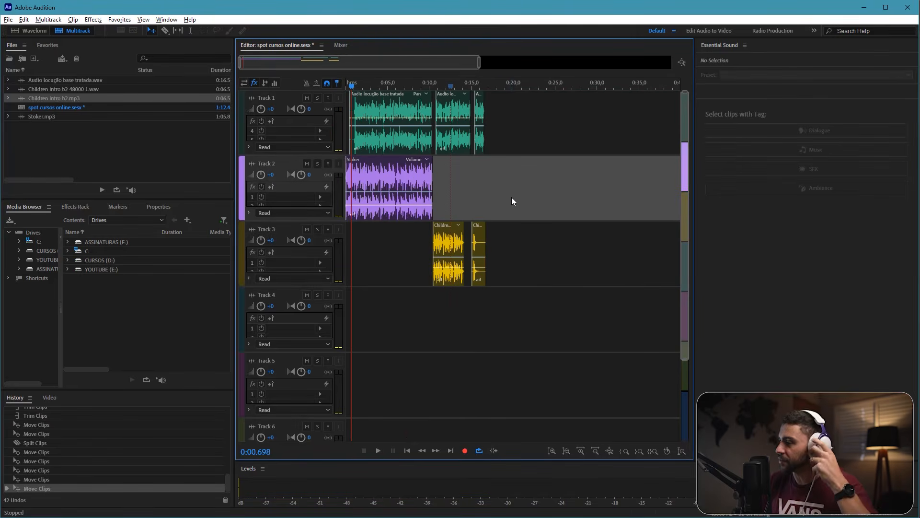
# Step: Save the multitrack session and accept copying the outside media files into the session folder
pyautogui.click(8, 19)
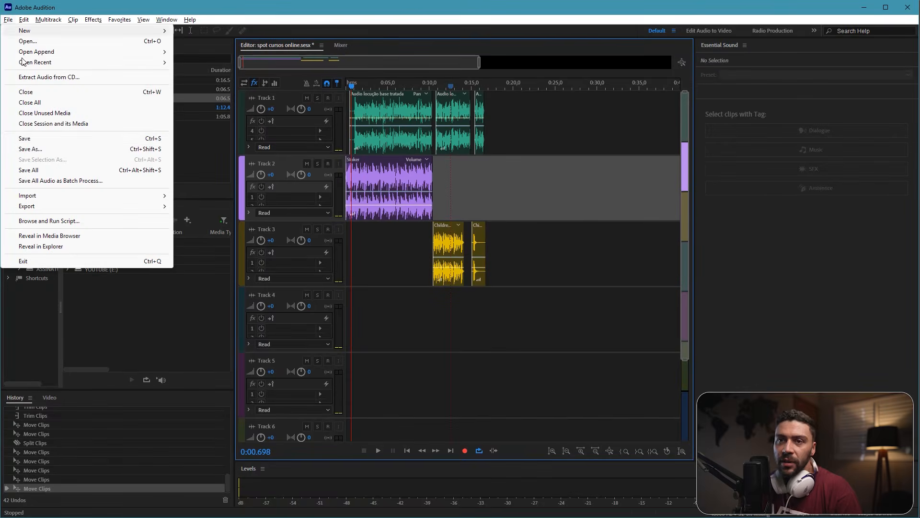
pyautogui.click(33, 139)
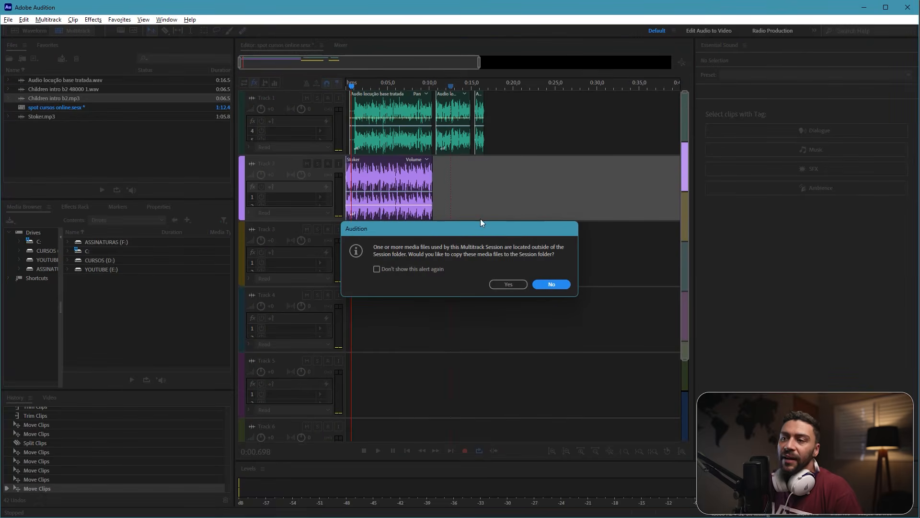
pyautogui.moveTo(481, 220); pyautogui.dragTo(467, 208)
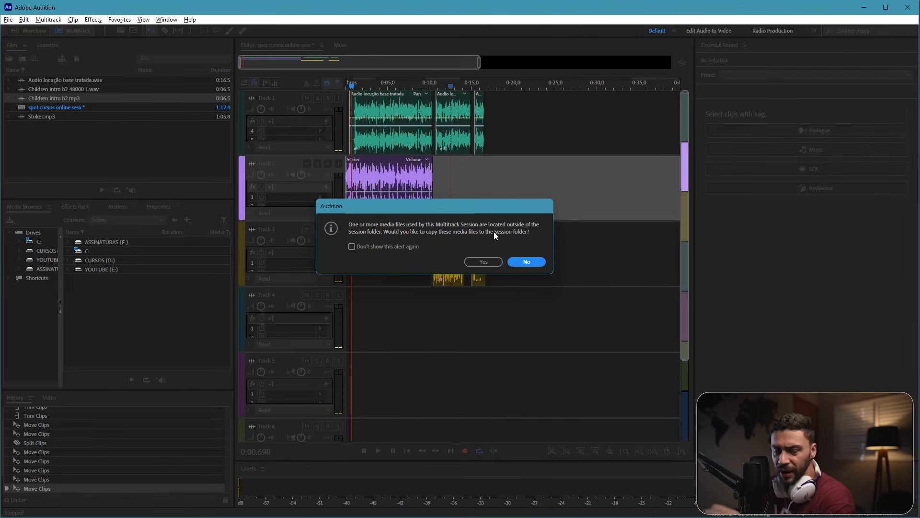
pyautogui.moveTo(462, 208); pyautogui.dragTo(468, 202)
pyautogui.click(493, 254)
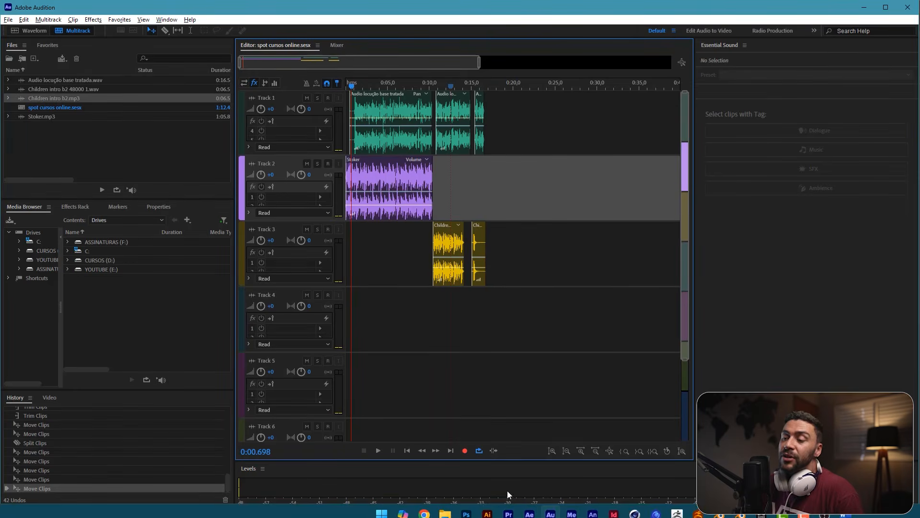
# Step: Switch to File Explorer, open the spot cursos online folder inside the project's spot folder, and locate the spot cursos online.sesx session file
pyautogui.click(446, 506)
pyautogui.click(495, 73)
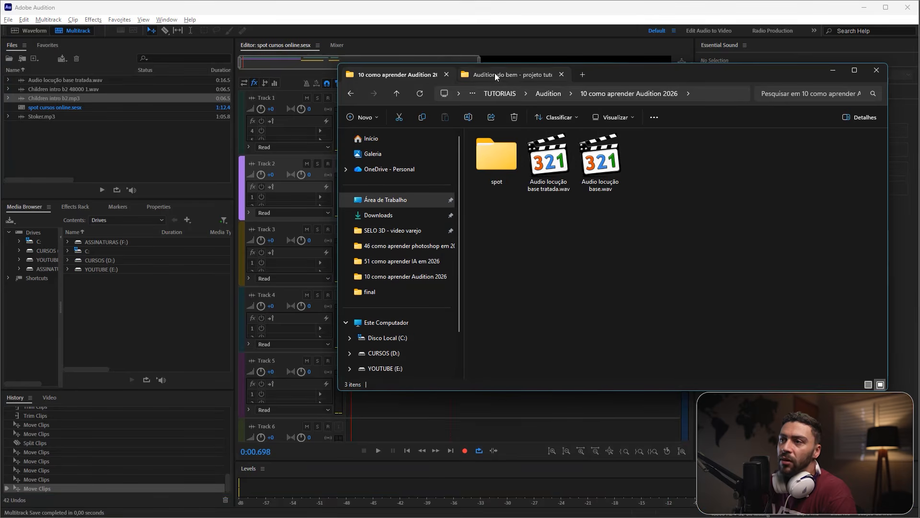
pyautogui.click(497, 160)
pyautogui.doubleClick(496, 160)
pyautogui.doubleClick(516, 151)
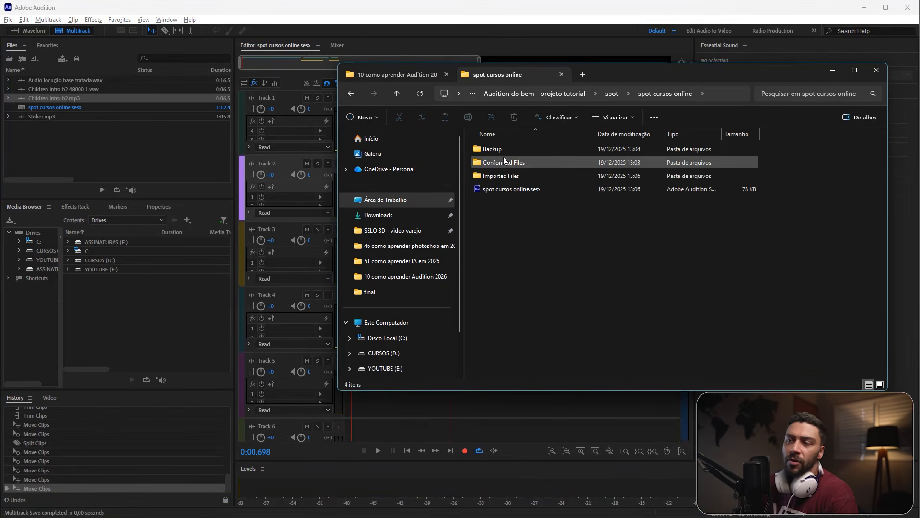
pyautogui.click(510, 188)
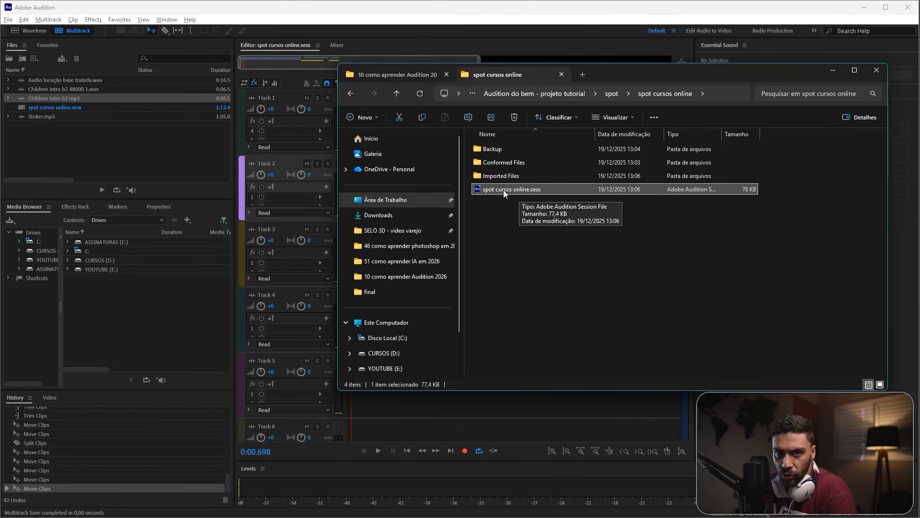
# Step: Examine the contents of the session's Backup, Conformed Files and Imported Files folders
pyautogui.doubleClick(494, 149)
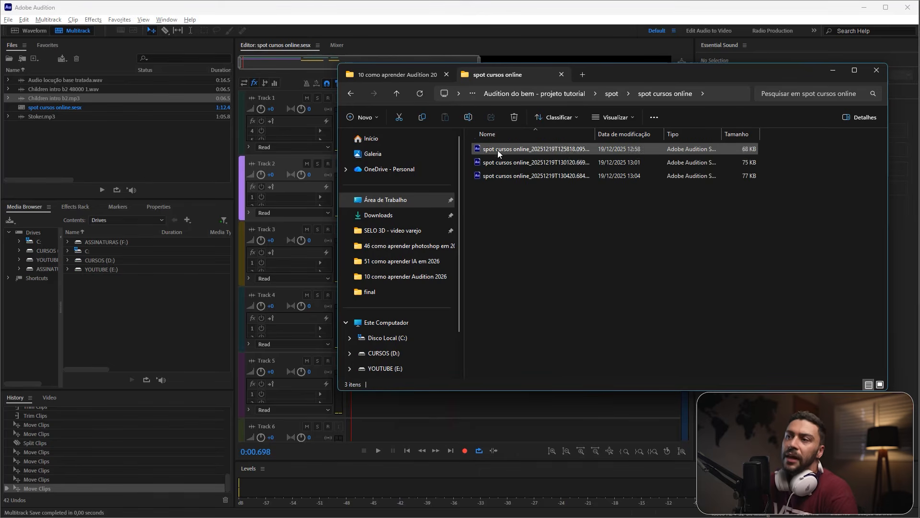
pyautogui.hotkey('alt', 'Left')
pyautogui.doubleClick(514, 163)
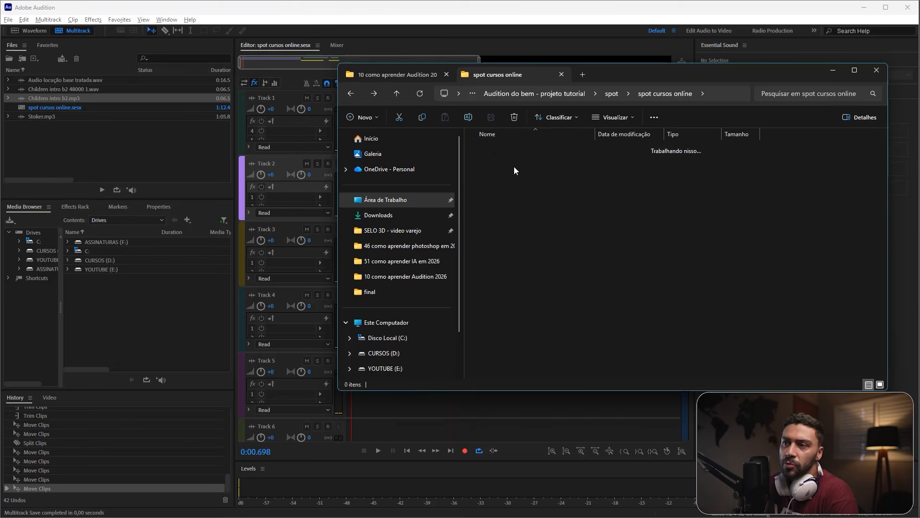
pyautogui.hotkey('alt', 'Left')
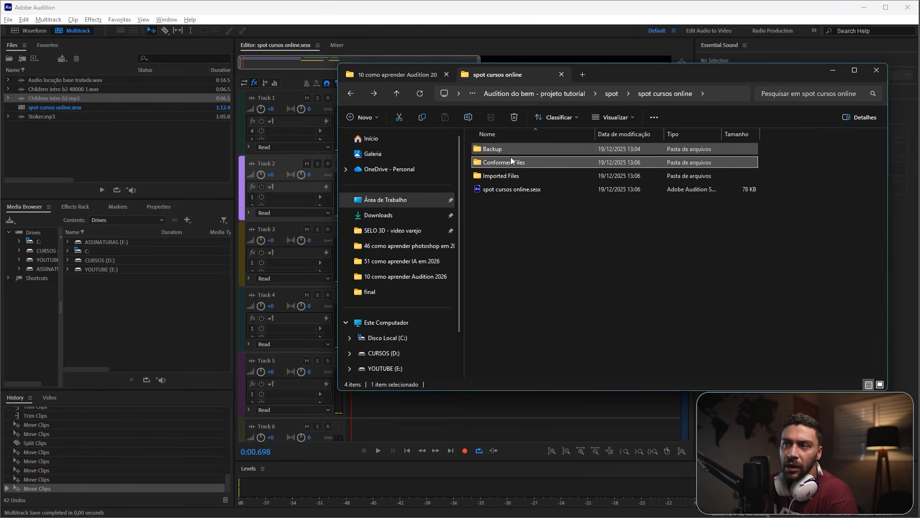
pyautogui.doubleClick(504, 176)
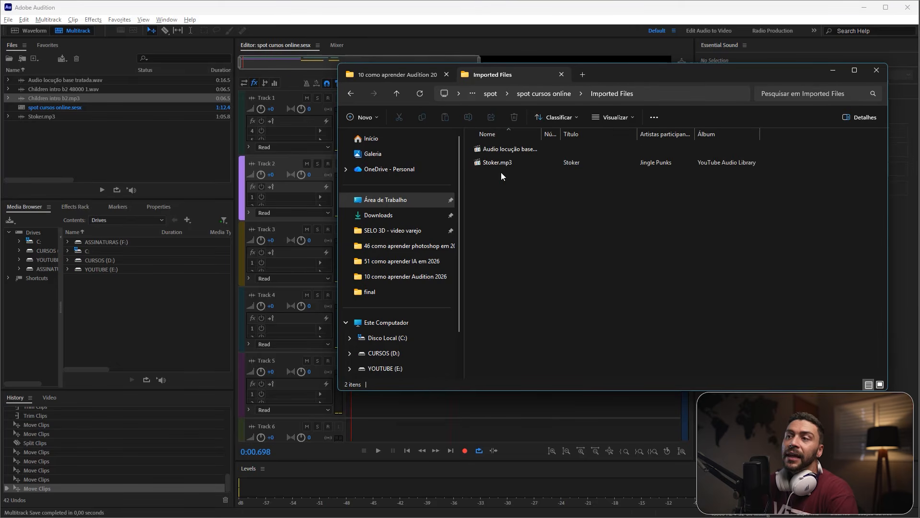
pyautogui.click(512, 149)
pyautogui.click(523, 197)
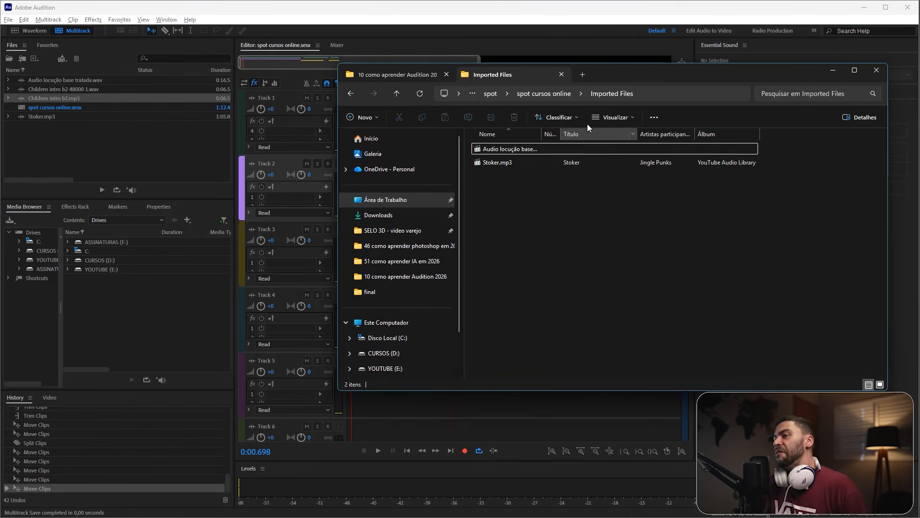
# Step: Return to the session folder, inspect the converted audio in Conformed Files, and switch back to Adobe Audition
pyautogui.click(549, 93)
pyautogui.click(509, 163)
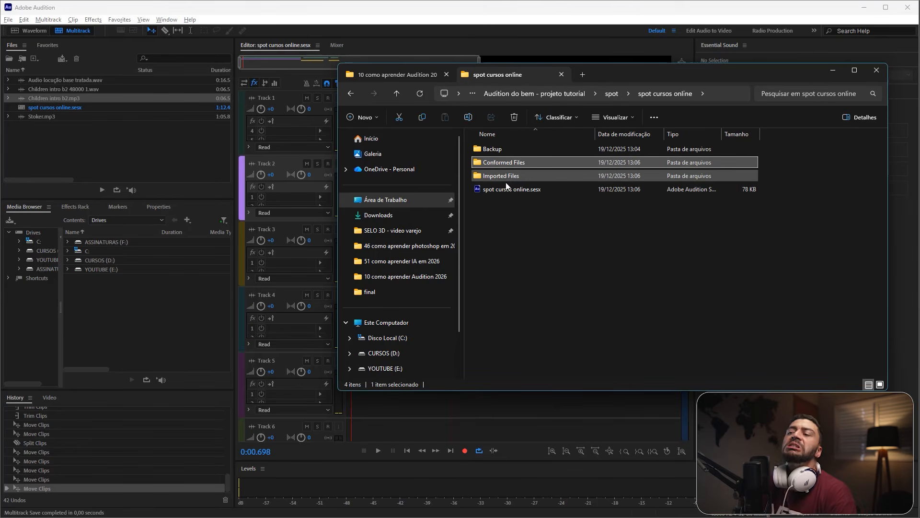
pyautogui.click(506, 178)
pyautogui.doubleClick(502, 163)
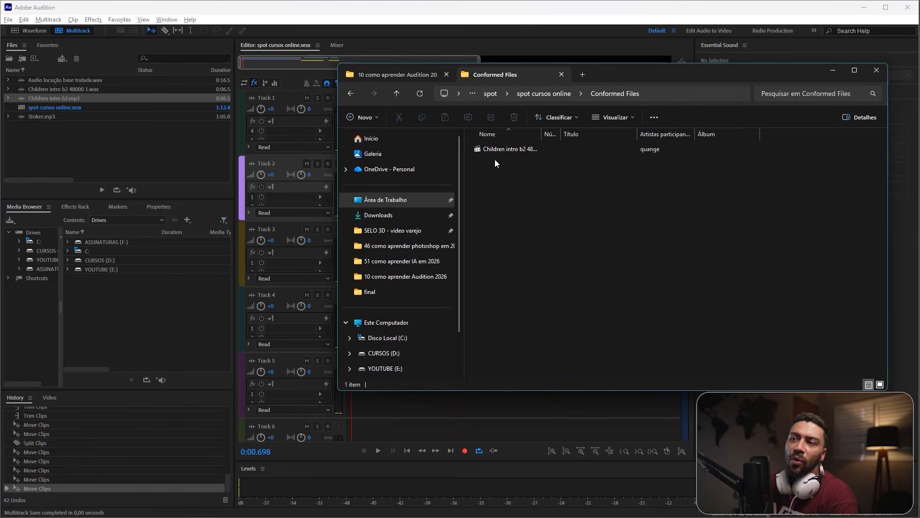
pyautogui.hotkey('alt', 'Left')
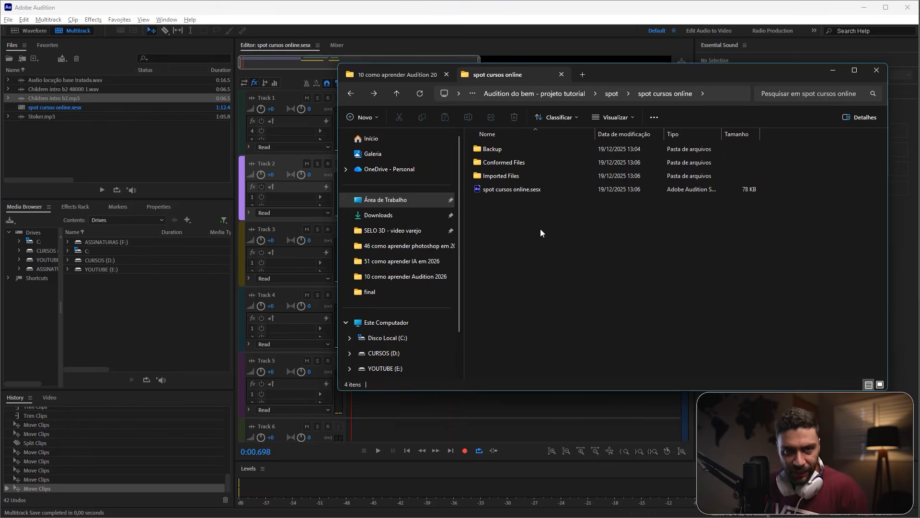
pyautogui.click(833, 73)
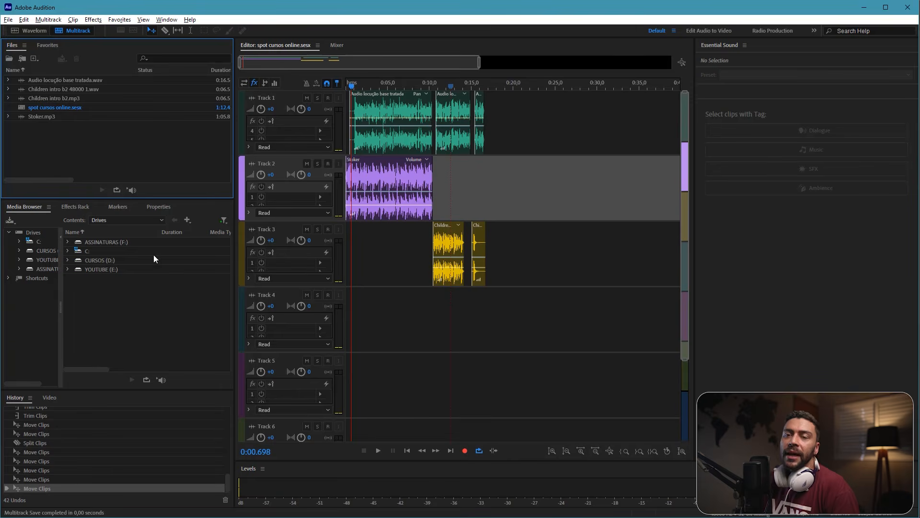
# Step: Start a multitrack mixdown export of the entire session, with the spot folder as destination and spot cursos online_mixdown as file name
pyautogui.click(8, 20)
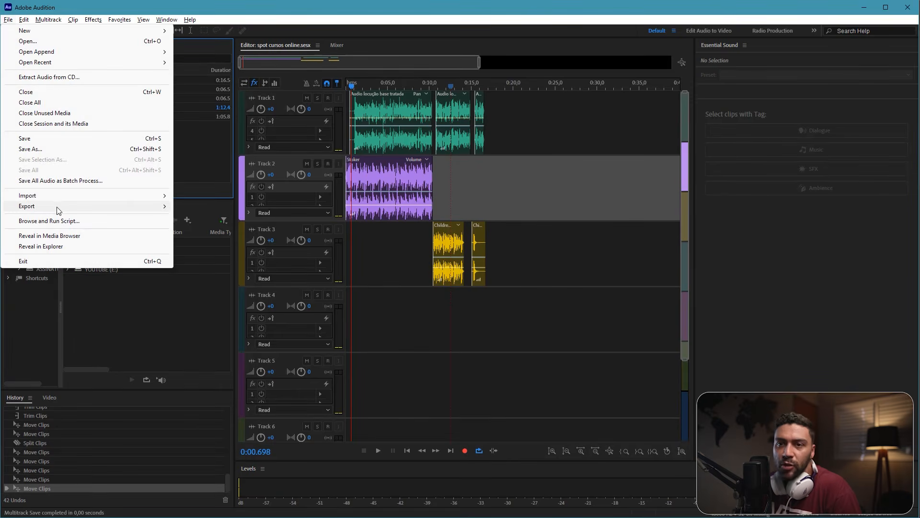
pyautogui.moveTo(58, 211)
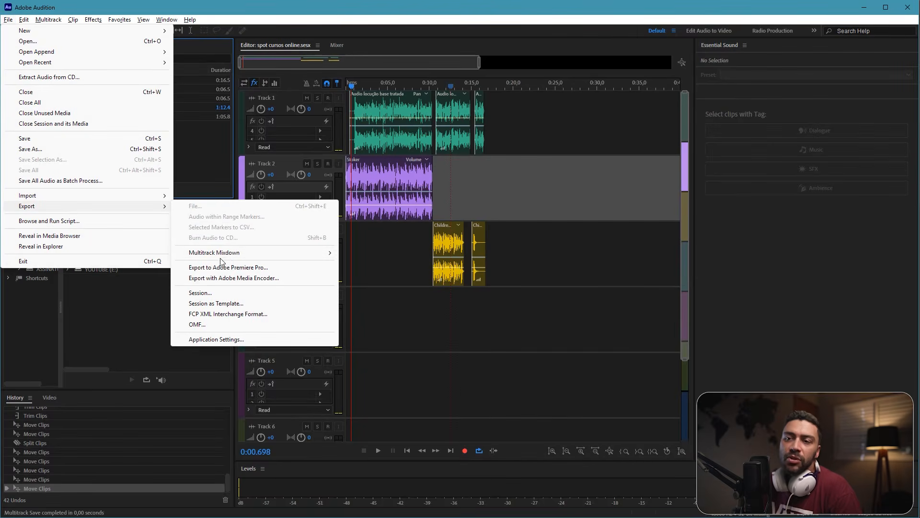
pyautogui.moveTo(227, 257)
pyautogui.click(377, 265)
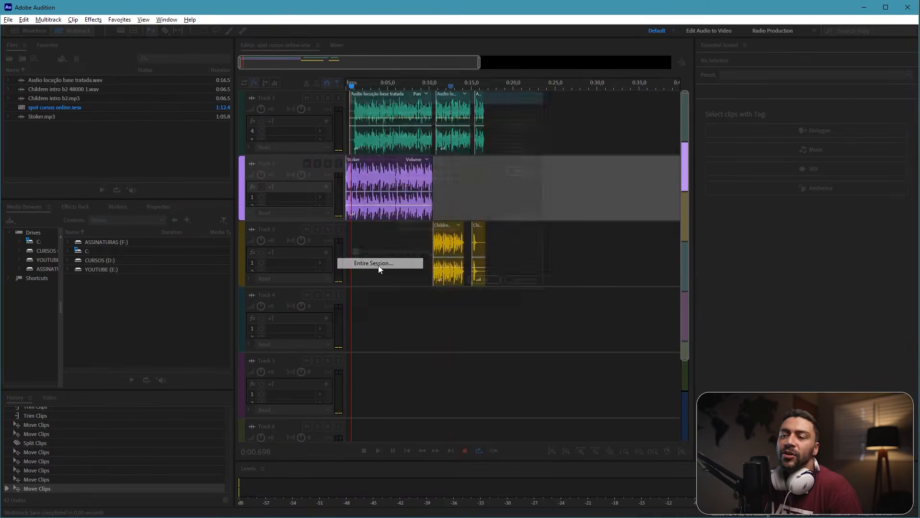
pyautogui.click(534, 116)
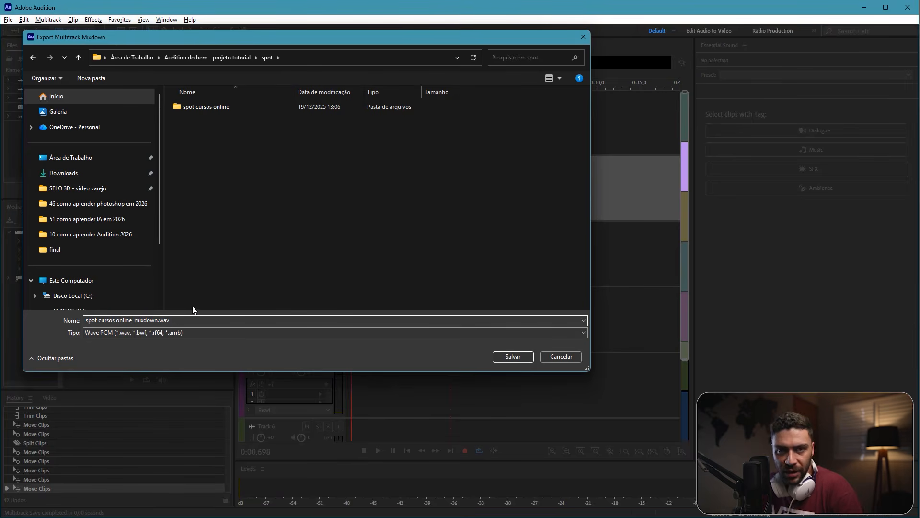
pyautogui.click(512, 357)
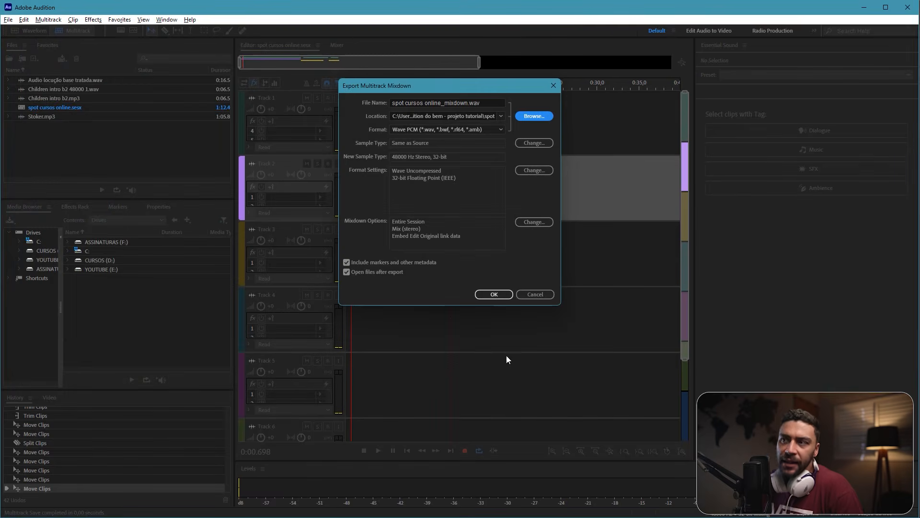
# Step: Set the mixdown format to MP3 Audio and export it
pyautogui.click(464, 129)
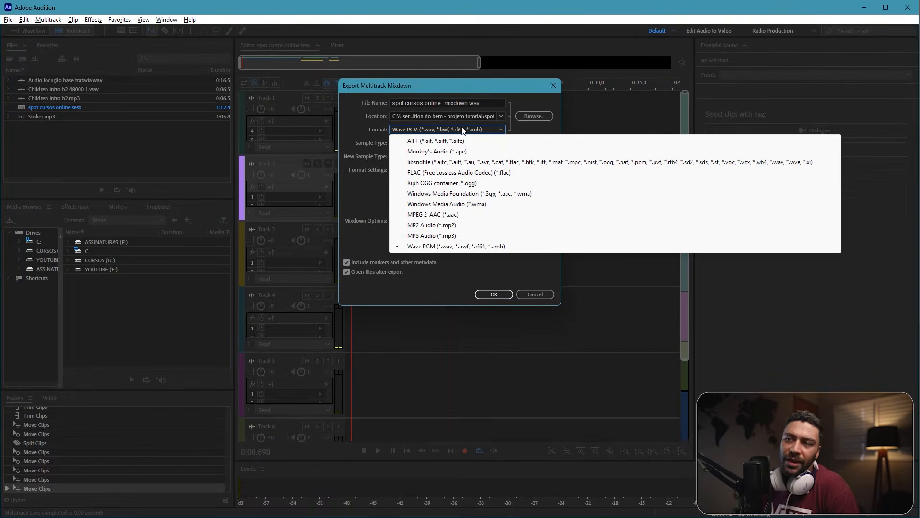
pyautogui.click(431, 236)
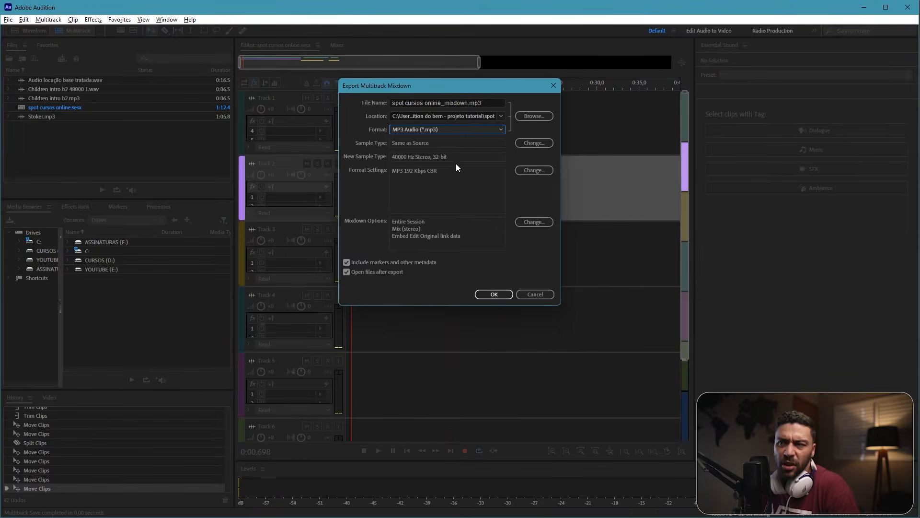
pyautogui.click(503, 294)
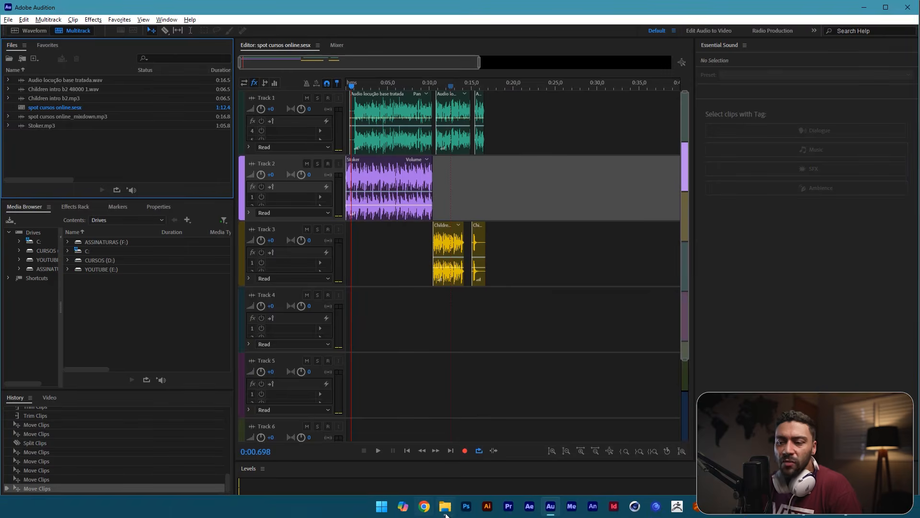
# Step: Switch to File Explorer to check the exported mixdown in the project's spot folder
pyautogui.click(446, 512)
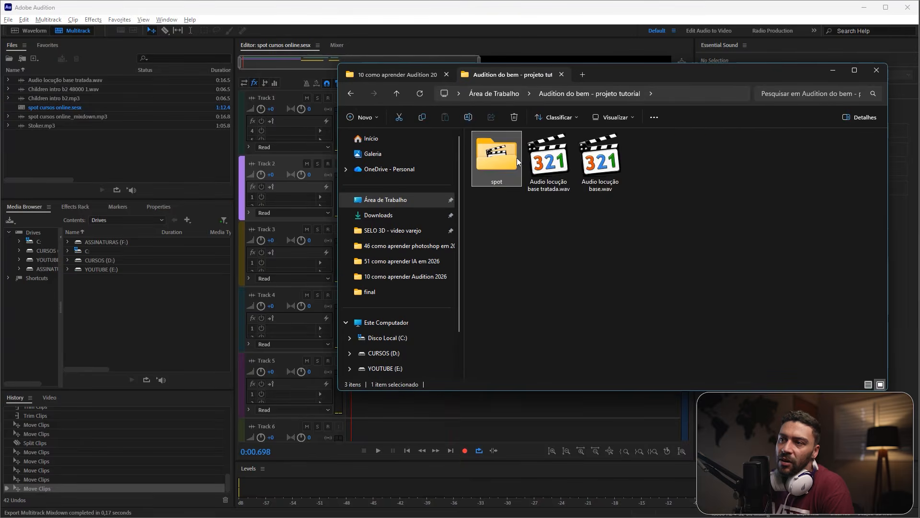